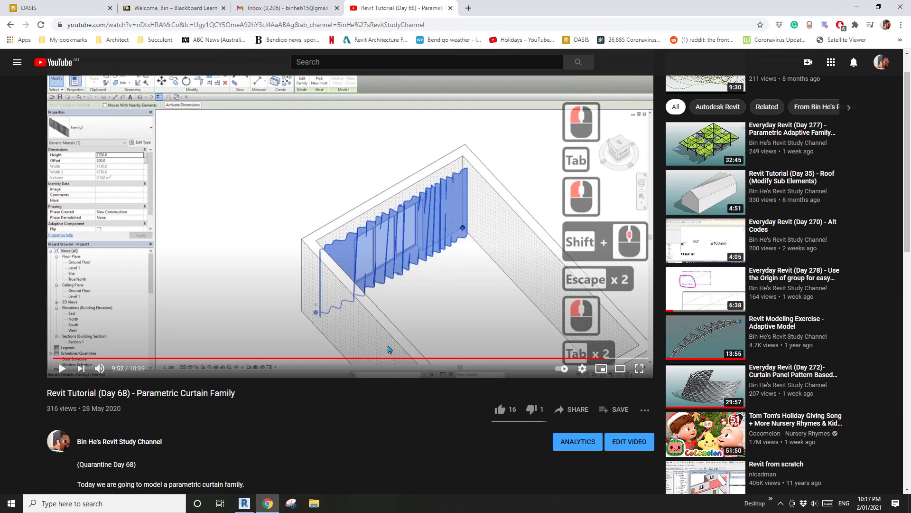
# Switch to Revit and create a new project from the Architectural Template.
pyautogui.click(241, 503)
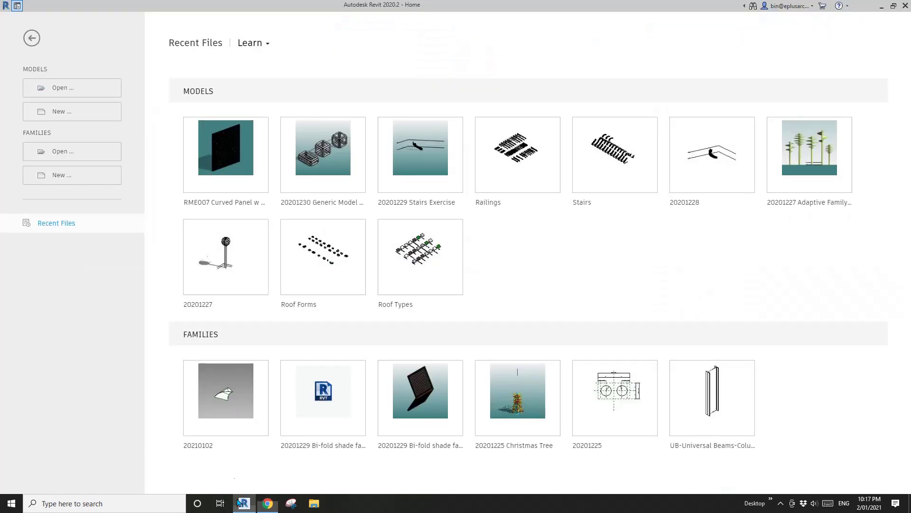
pyautogui.click(64, 111)
pyautogui.click(255, 157)
pyautogui.click(217, 183)
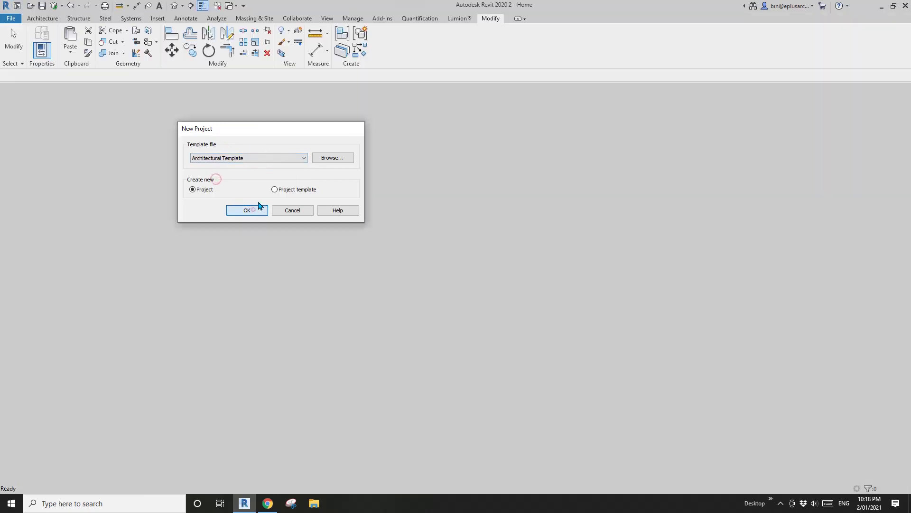
pyautogui.click(250, 209)
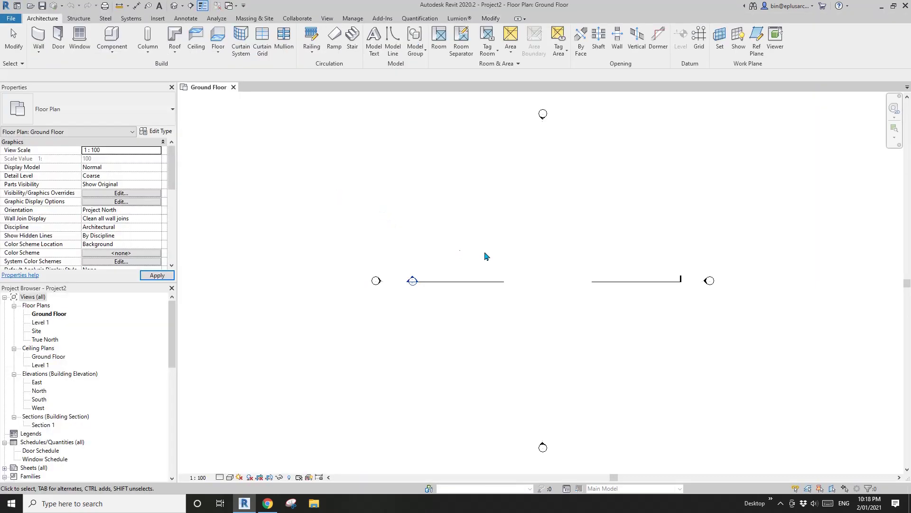
# In the default 3D view, draw a rectangular room of Brick veneer - 250 timber walls, about 8100 by 5600 mm and 3000 mm high.
pyautogui.click(174, 6)
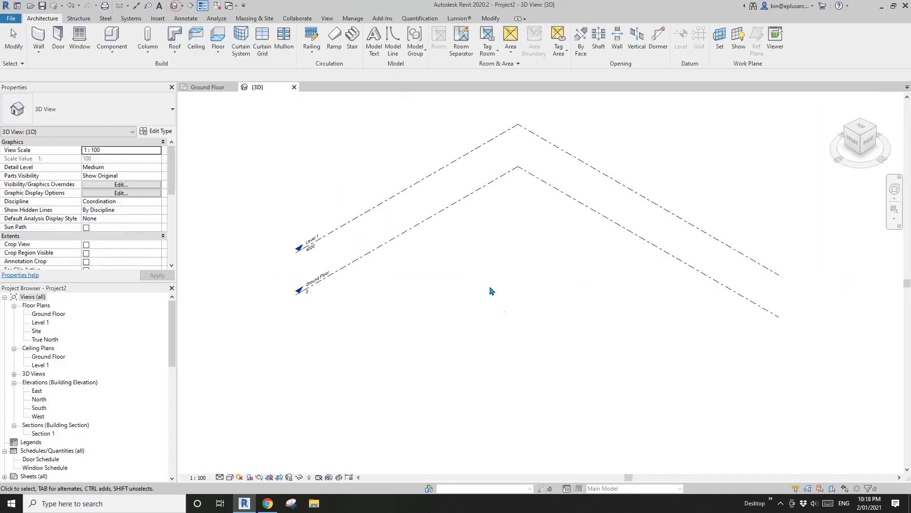
pyautogui.press('w')
pyautogui.press('a')
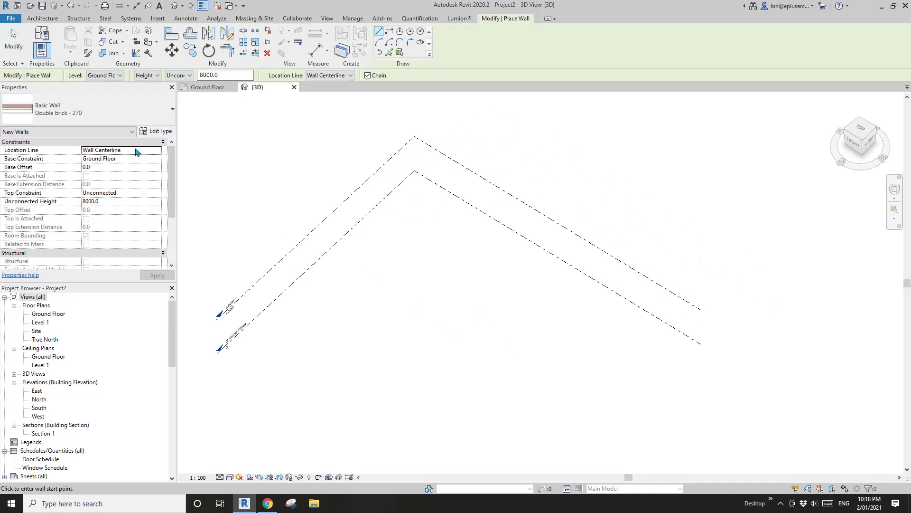
pyautogui.click(114, 112)
pyautogui.click(61, 157)
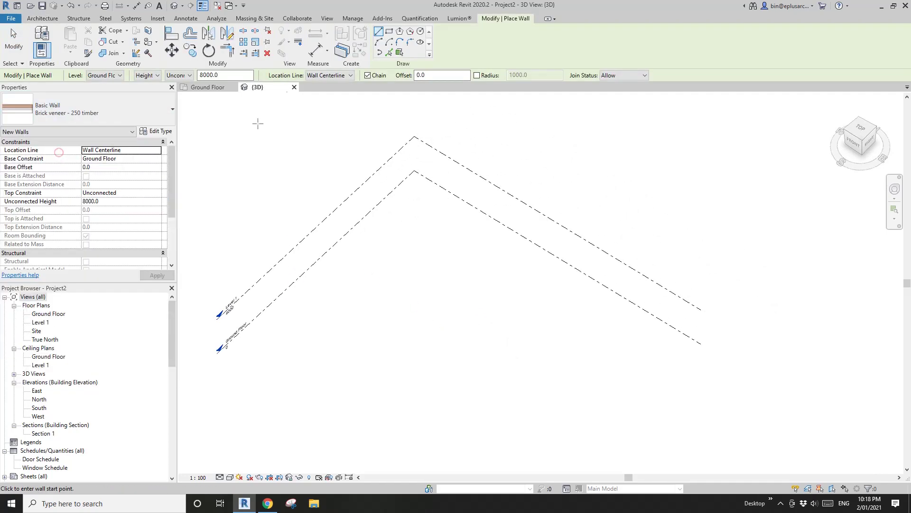
pyautogui.click(389, 32)
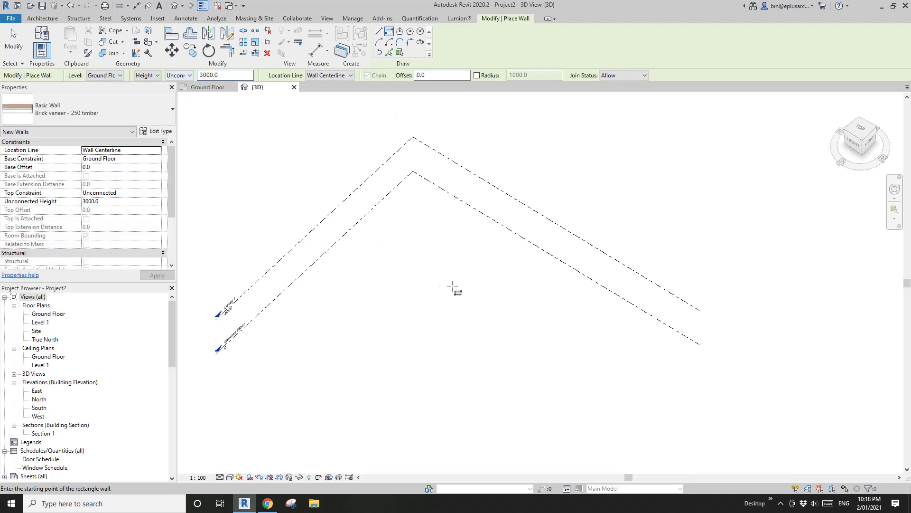
pyautogui.click(418, 270)
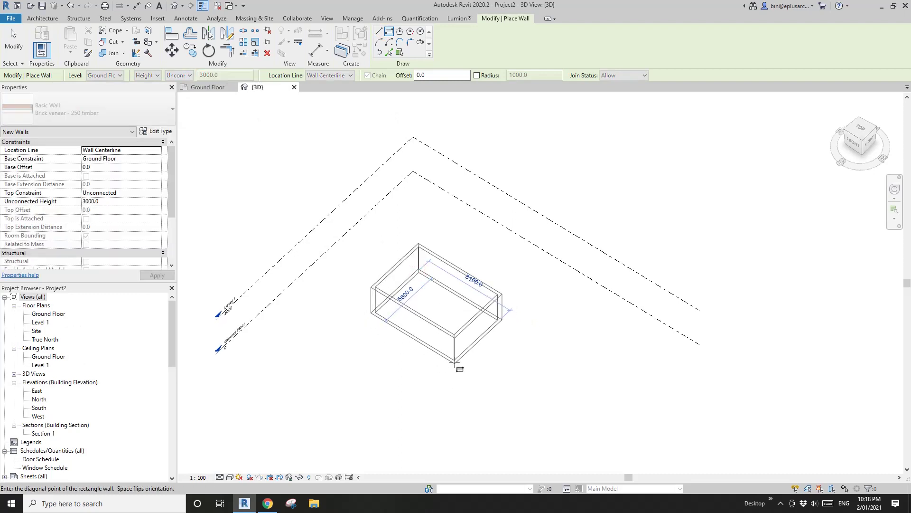
pyautogui.click(446, 368)
pyautogui.scroll(3, 451, 352)
pyautogui.press('Escape')
pyautogui.press('Escape')
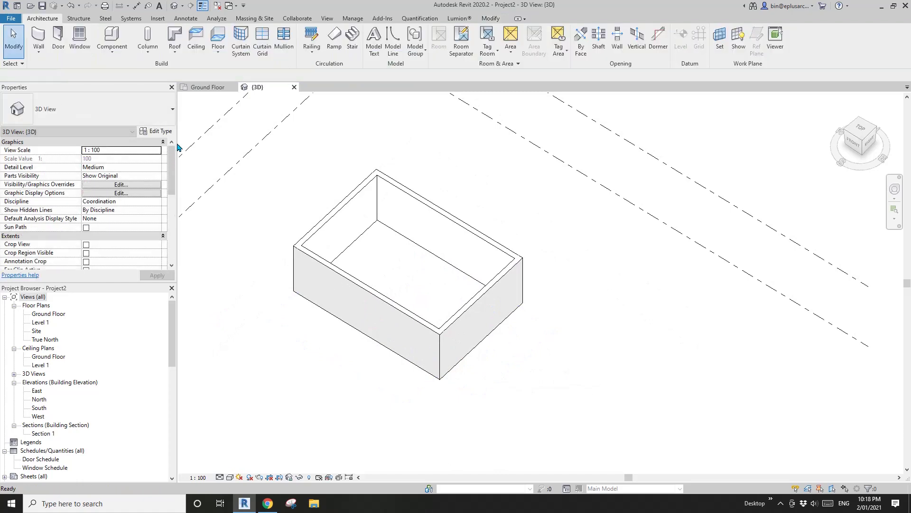
# Choose the Storefront curtain wall type for new walls and turn on Automatically Embed in its type properties.
pyautogui.press('w')
pyautogui.press('a')
pyautogui.click(116, 110)
pyautogui.scroll(-1, 47, 323)
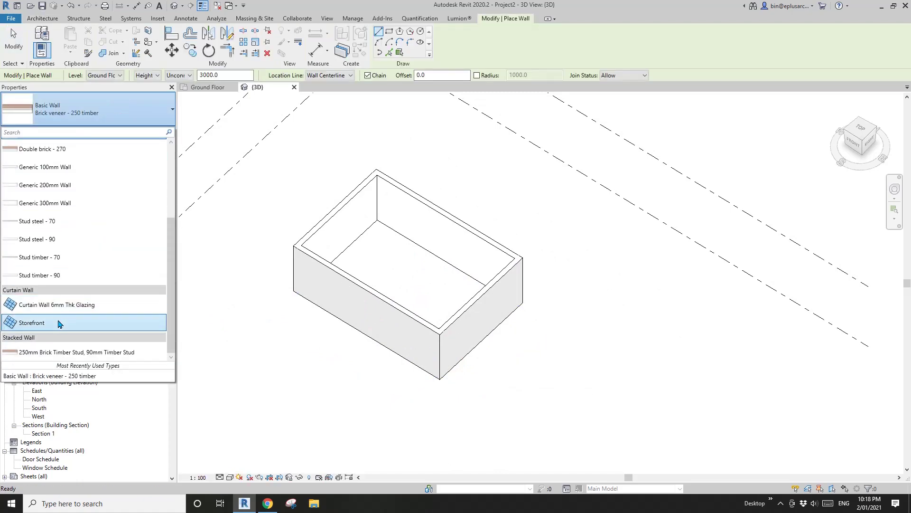
pyautogui.click(47, 322)
pyautogui.click(154, 131)
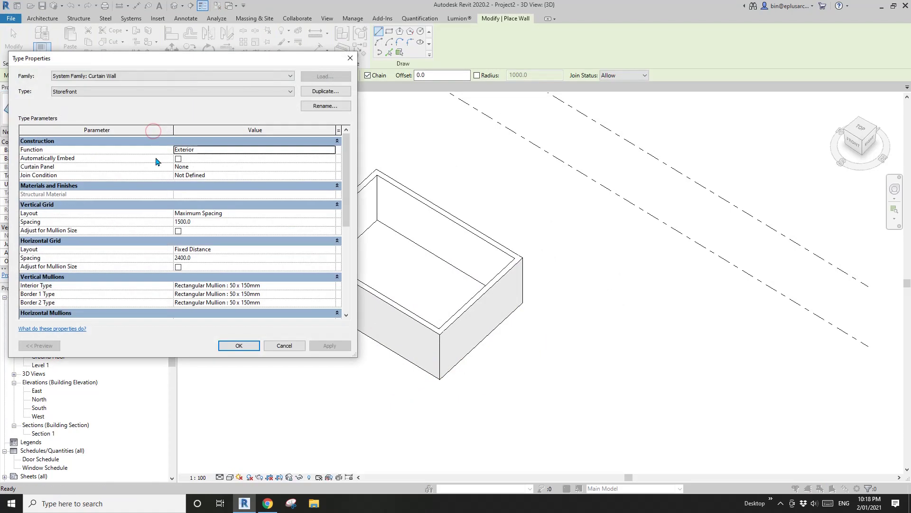
pyautogui.click(252, 352)
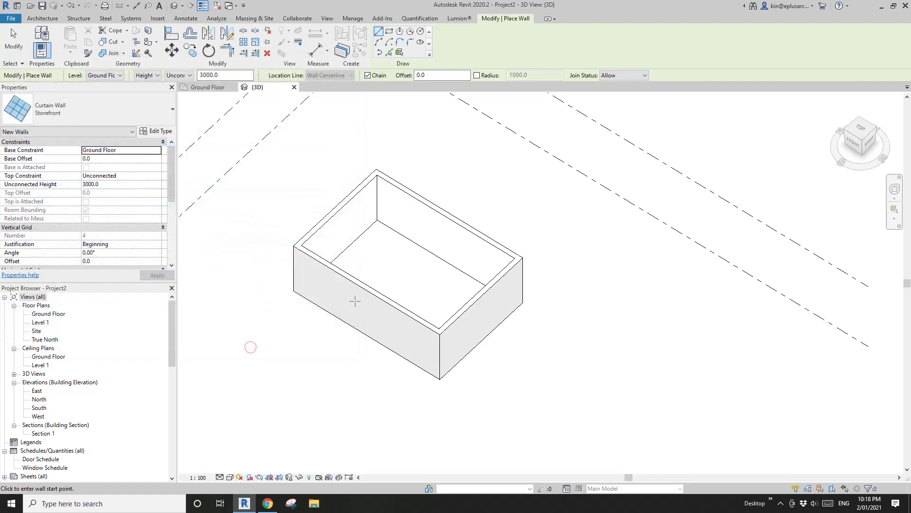
# Embed 2400 mm high Storefront curtain walls in both long walls and one short wall of the room, stopping short of the corners.
pyautogui.scroll(2, 281, 248)
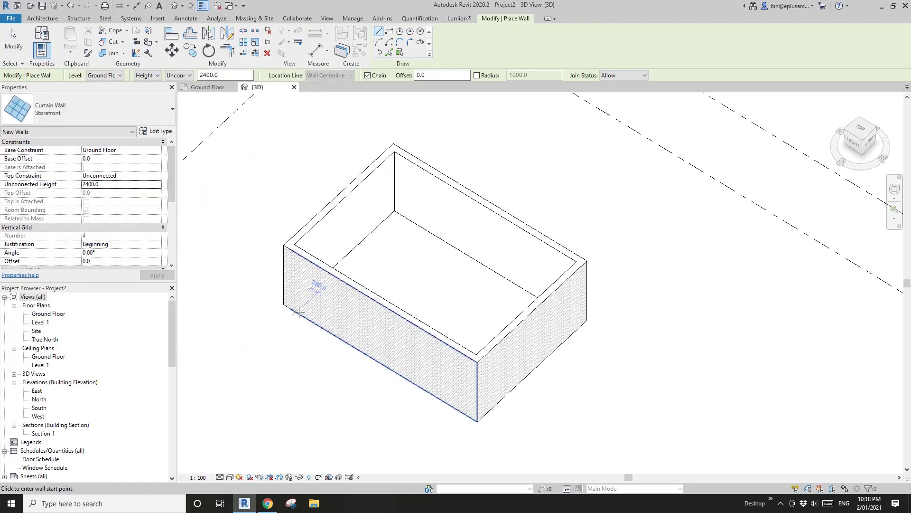
pyautogui.click(290, 304)
pyautogui.click(461, 407)
pyautogui.press('Escape')
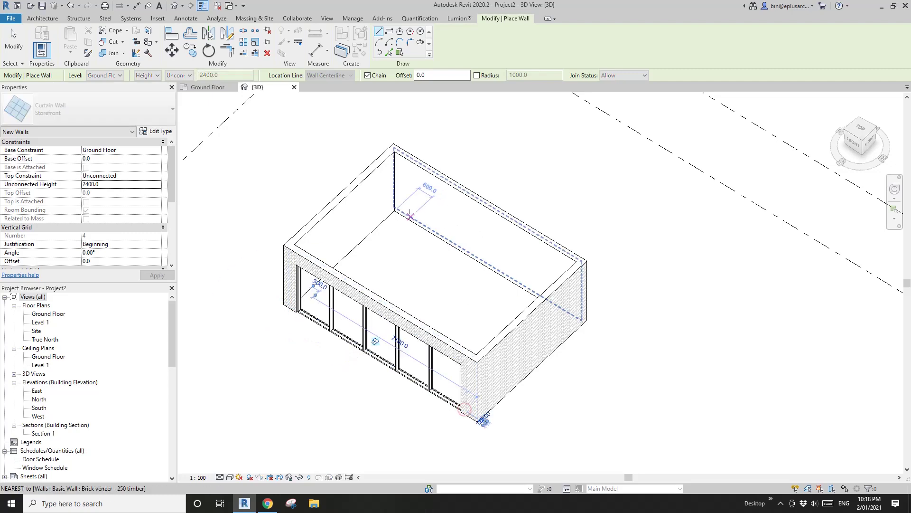
pyautogui.click(408, 214)
pyautogui.click(568, 312)
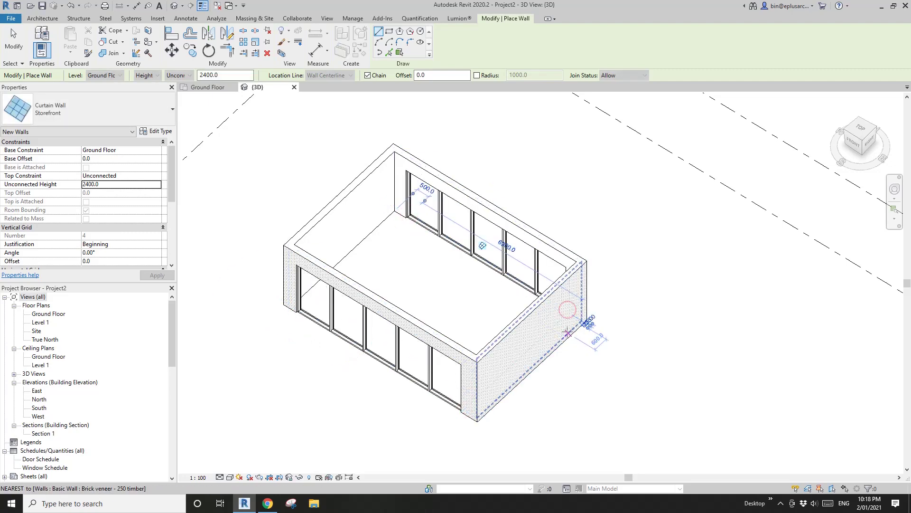
pyautogui.click(504, 392)
pyautogui.press('Escape')
pyautogui.press('Escape')
# Start an in-place component in the Mass category, keeping the default name.
pyautogui.moveTo(581, 357); pyautogui.dragTo(169, 68, button='middle')
pyautogui.click(112, 51)
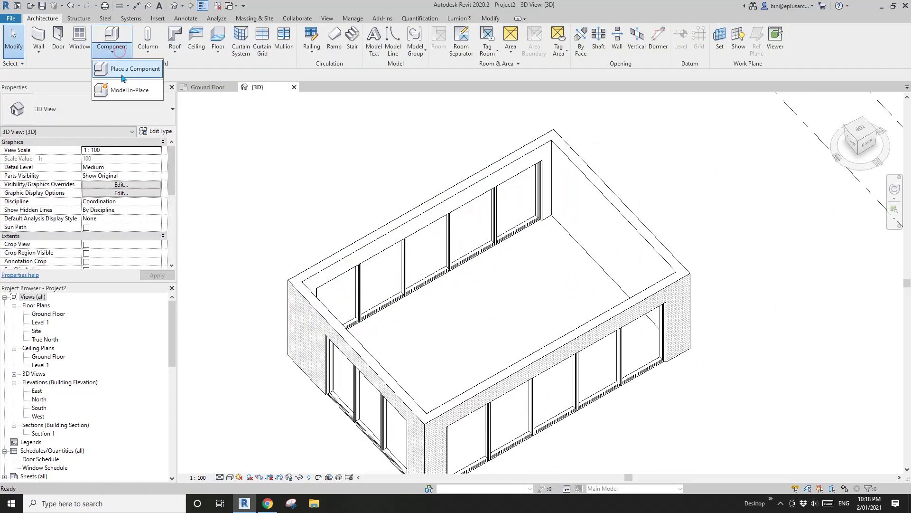
pyautogui.keyDown('shift'); pyautogui.moveTo(535, 250); pyautogui.dragTo(526, 298, button='middle'); pyautogui.keyUp('shift')
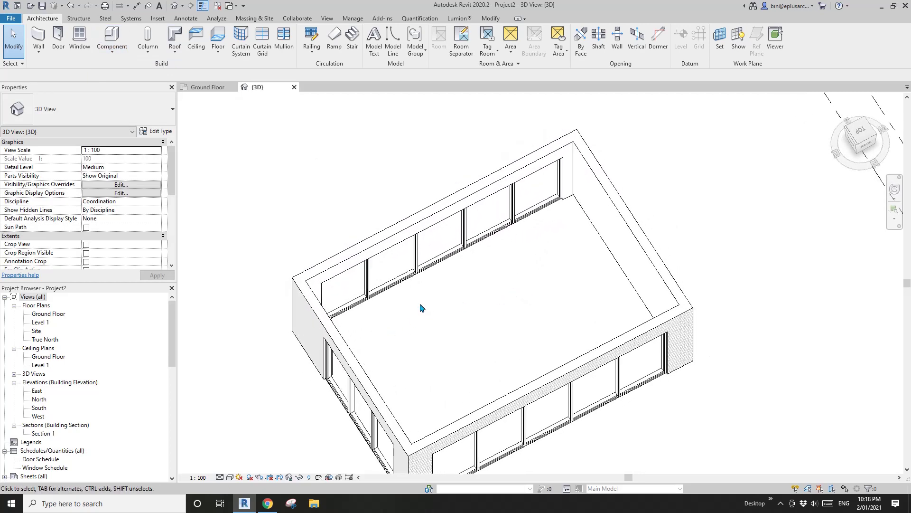
pyautogui.moveTo(420, 308); pyautogui.dragTo(434, 291, button='middle')
pyautogui.click(109, 51)
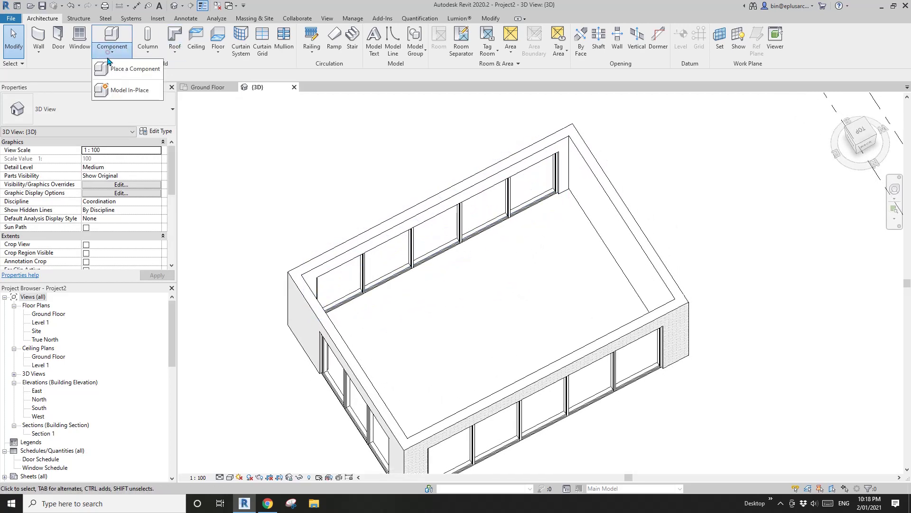
pyautogui.click(125, 96)
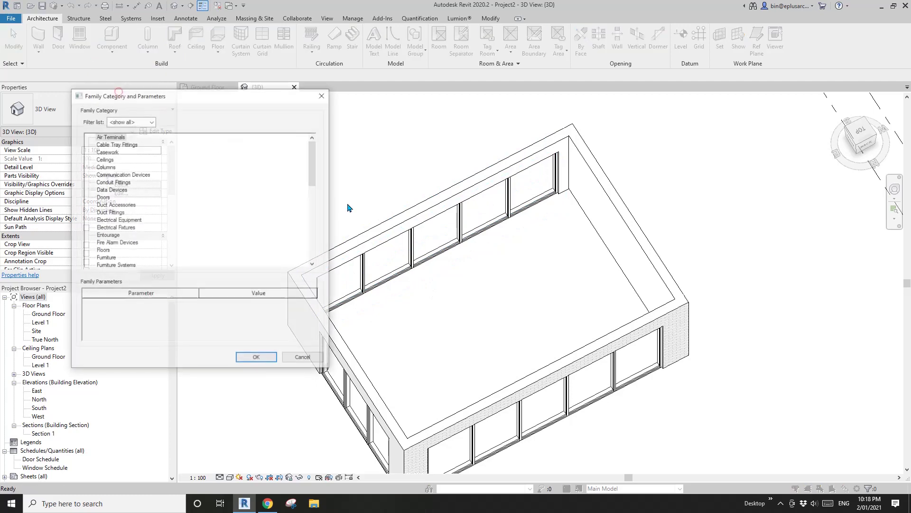
pyautogui.click(314, 207)
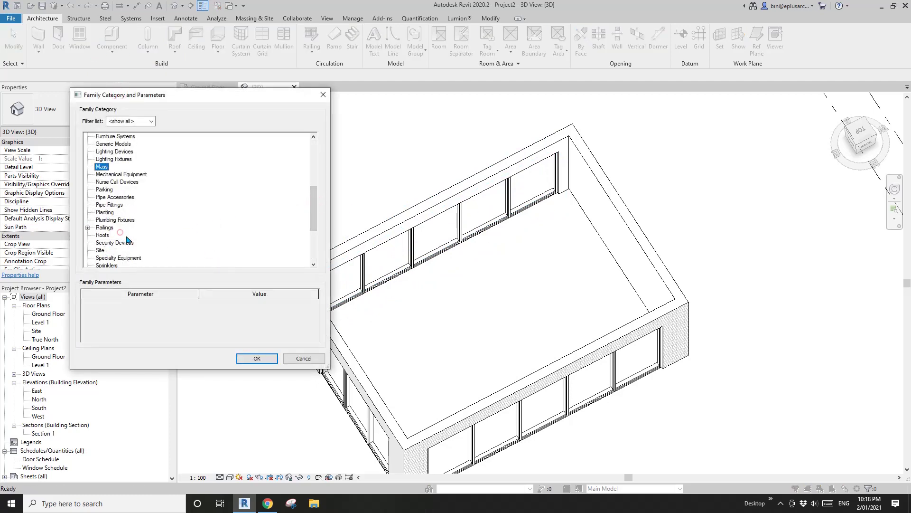
pyautogui.click(257, 358)
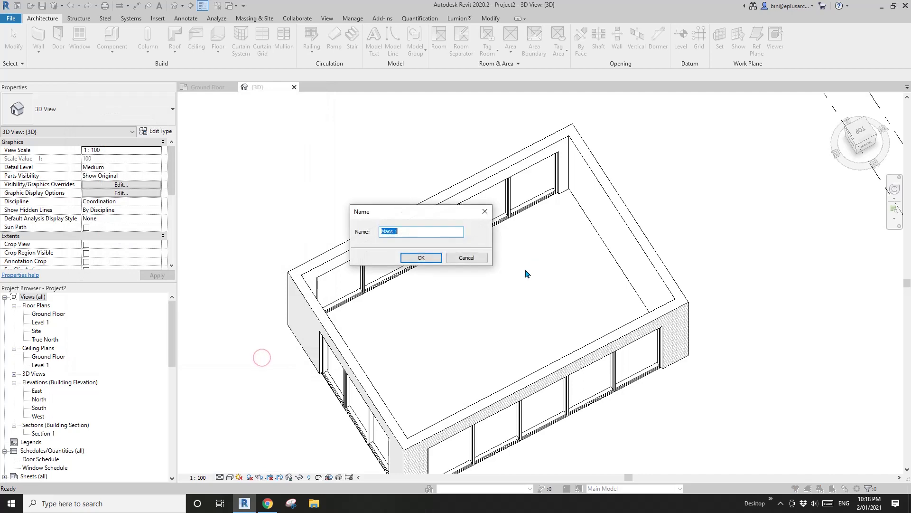
pyautogui.click(420, 259)
pyautogui.keyDown('shift'); pyautogui.moveTo(491, 258); pyautogui.dragTo(452, 257, button='middle'); pyautogui.keyUp('shift')
pyautogui.scroll(1, 488, 253)
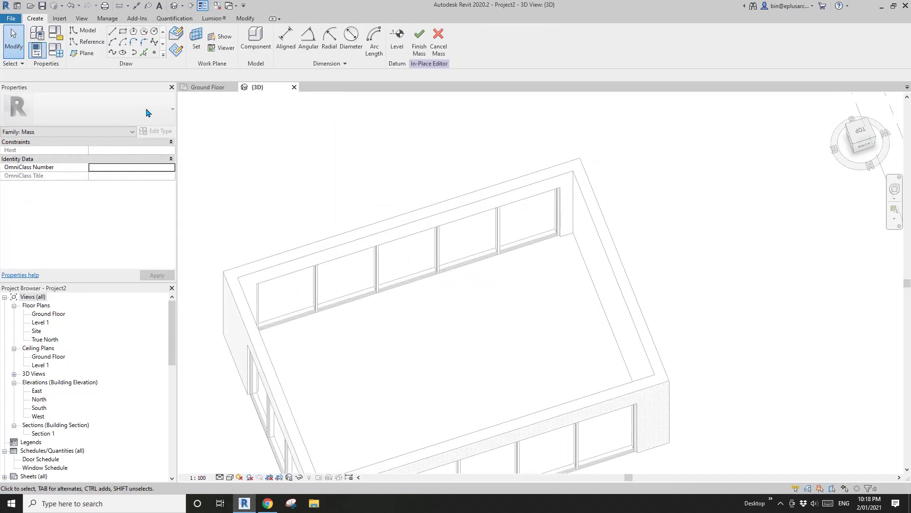
pyautogui.click(90, 46)
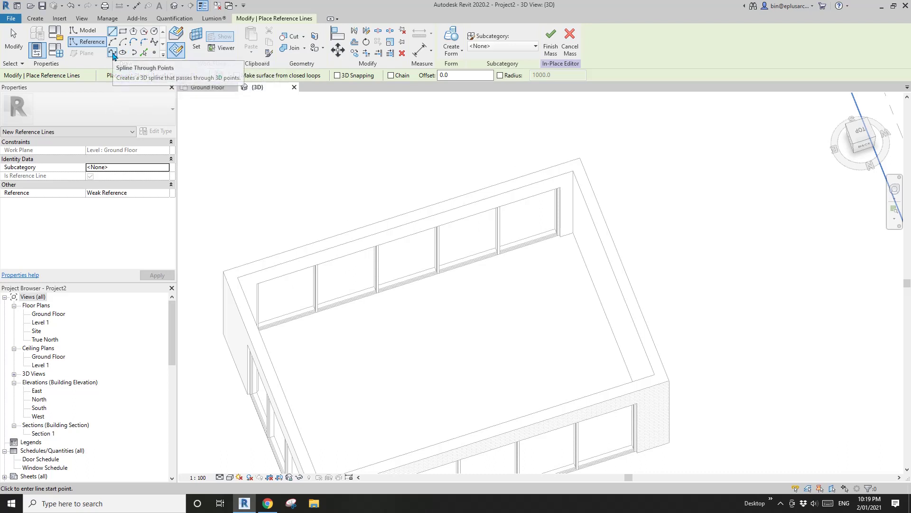
pyautogui.click(155, 44)
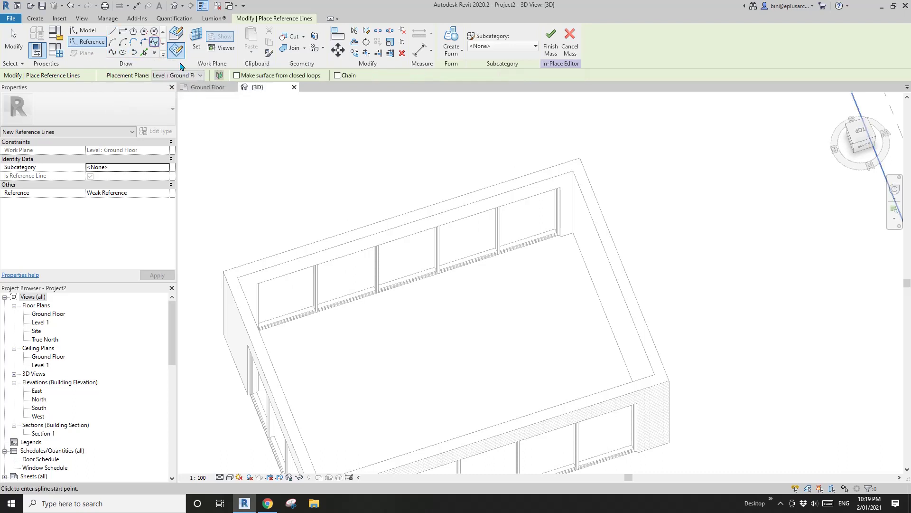
pyautogui.click(196, 38)
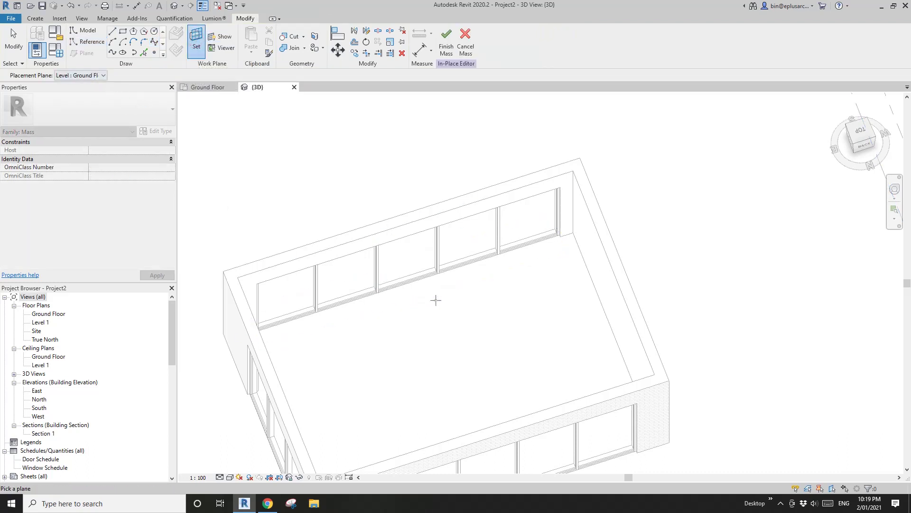
pyautogui.keyDown('shift'); pyautogui.moveTo(434, 301); pyautogui.dragTo(420, 317, button='middle'); pyautogui.keyUp('shift')
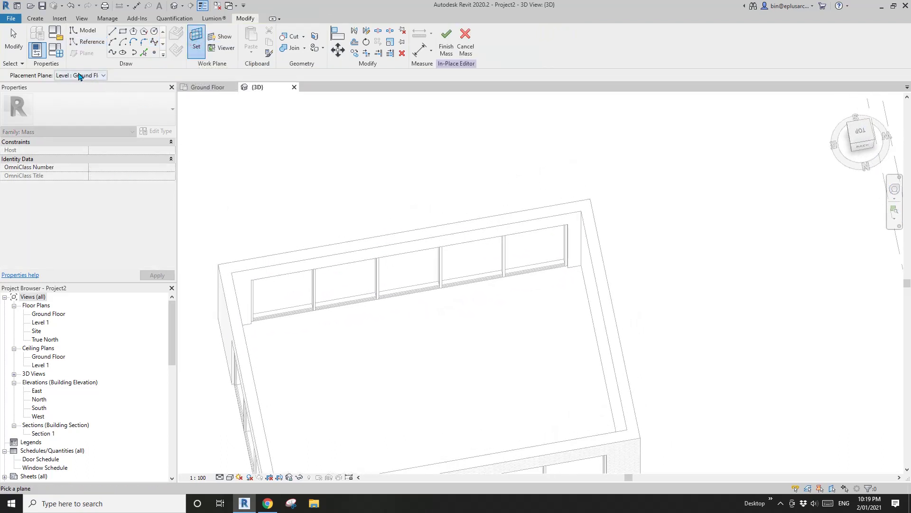
pyautogui.keyDown('shift'); pyautogui.moveTo(328, 205); pyautogui.dragTo(333, 224, button='middle'); pyautogui.keyUp('shift')
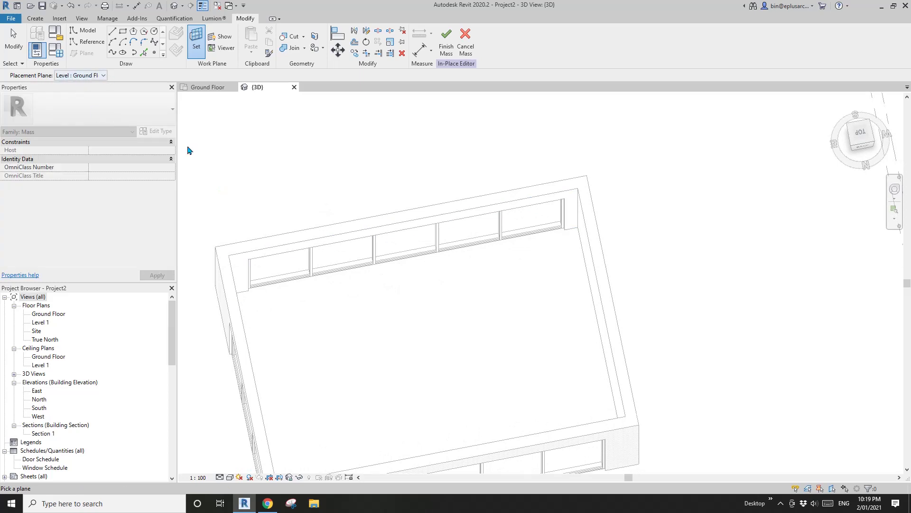
pyautogui.keyDown('shift'); pyautogui.moveTo(441, 293); pyautogui.dragTo(392, 297, button='middle'); pyautogui.keyUp('shift')
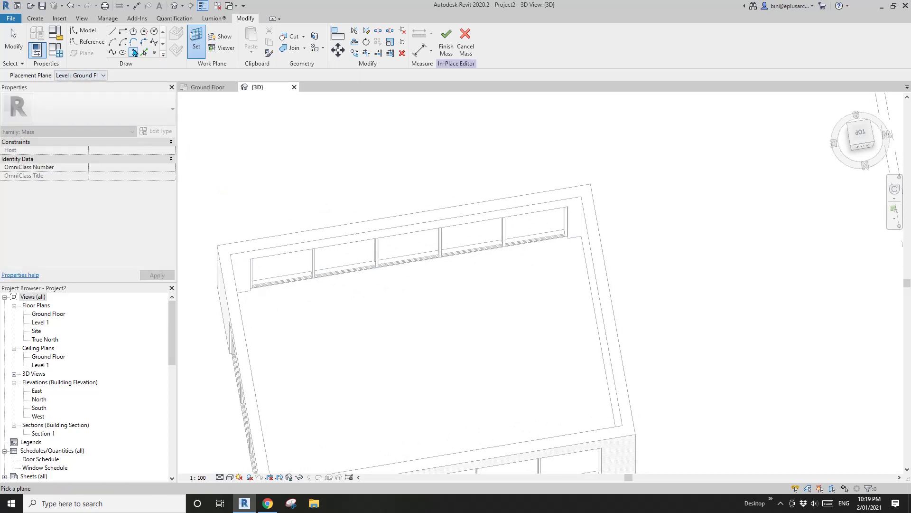
# Draw a wavy model-line spline about 7460 mm long on the Ground Floor level, just inside the long glazed wall at the back.
pyautogui.moveTo(262, 272); pyautogui.dragTo(331, 334, button='middle')
pyautogui.scroll(1, 339, 319)
pyautogui.scroll(2, 282, 304)
pyautogui.click(248, 301)
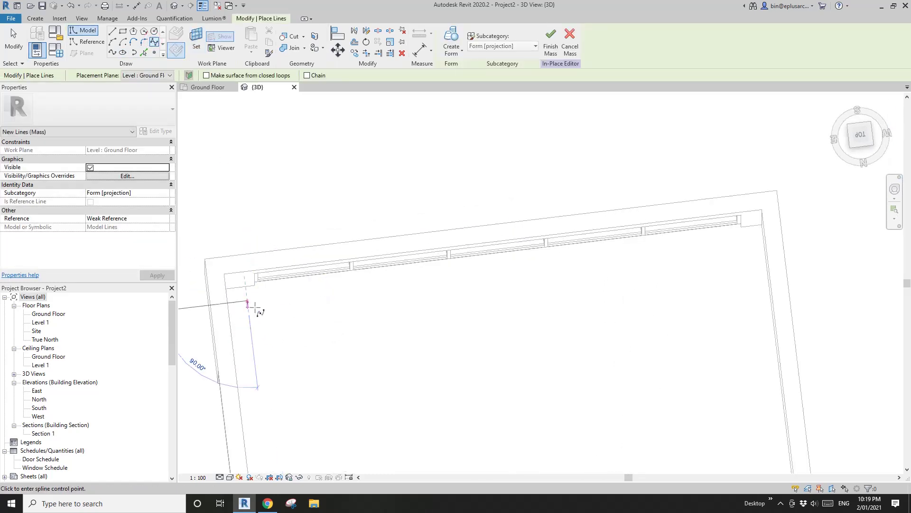
pyautogui.click(260, 308)
pyautogui.click(268, 296)
pyautogui.click(288, 304)
pyautogui.click(304, 293)
pyautogui.click(337, 302)
pyautogui.click(344, 292)
pyautogui.click(379, 297)
pyautogui.click(391, 281)
pyautogui.click(422, 293)
pyautogui.click(431, 283)
pyautogui.click(453, 289)
pyautogui.click(465, 275)
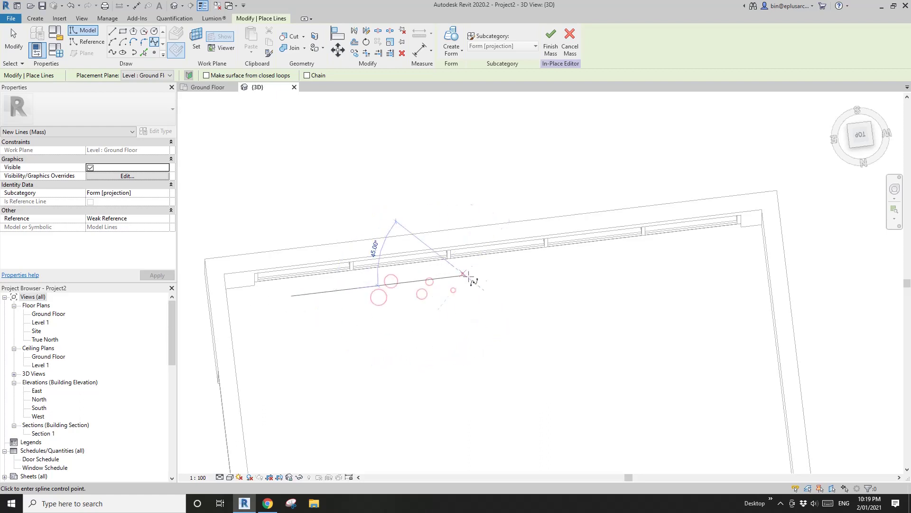
pyautogui.click(498, 280)
pyautogui.click(629, 255)
pyautogui.click(639, 264)
pyautogui.click(653, 247)
pyautogui.click(676, 255)
pyautogui.click(688, 242)
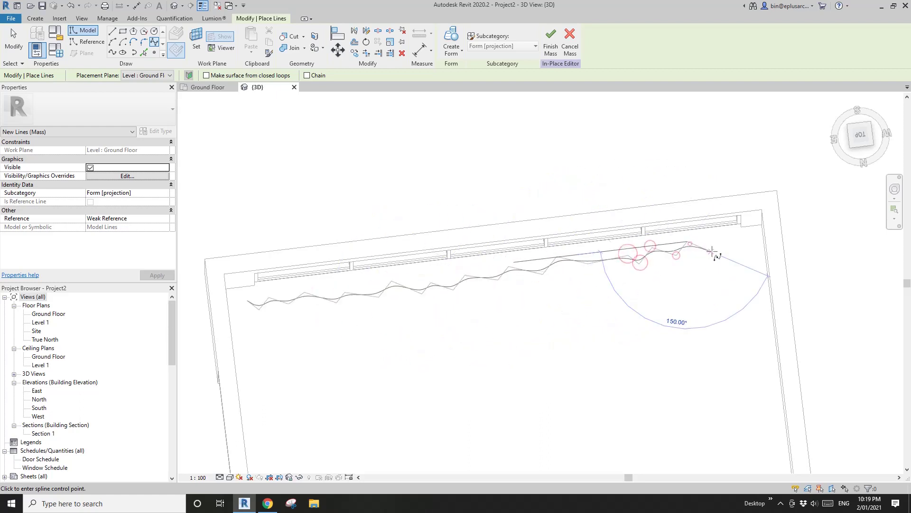
pyautogui.click(712, 252)
pyautogui.click(722, 241)
pyautogui.click(738, 249)
pyautogui.click(740, 244)
pyautogui.press('Escape')
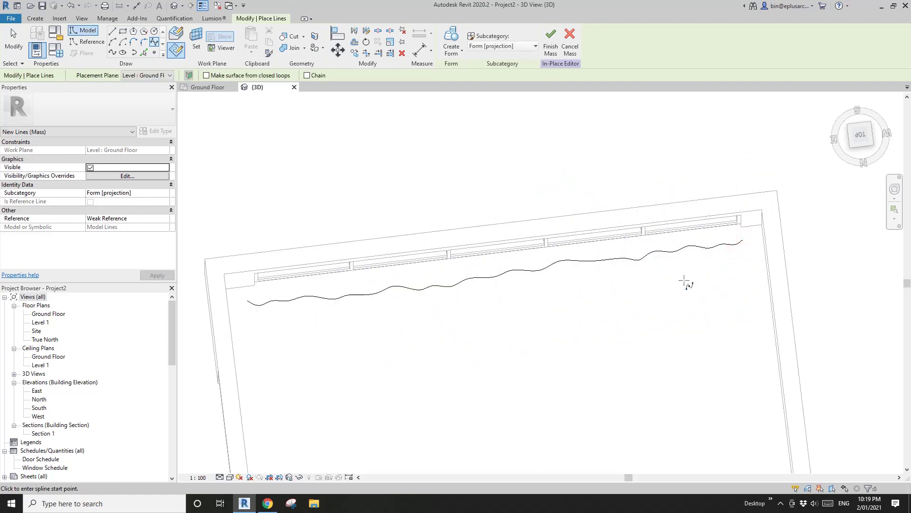
pyautogui.press('Escape')
# Convert the wavy spline into a reference line.
pyautogui.click(413, 295)
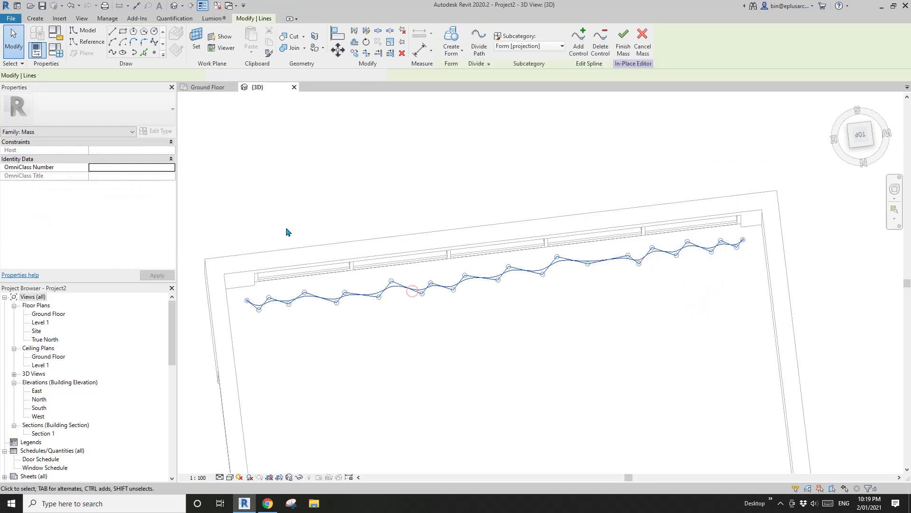
pyautogui.scroll(1, 208, 146)
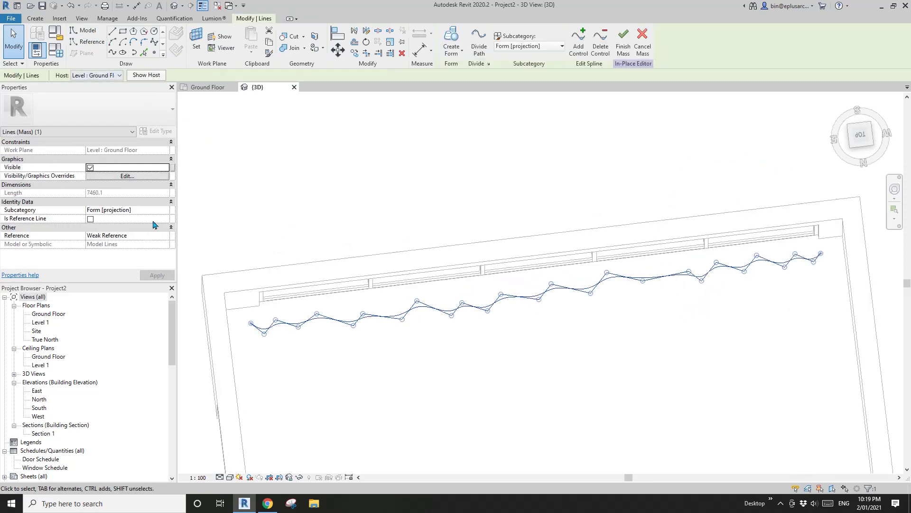
pyautogui.click(91, 219)
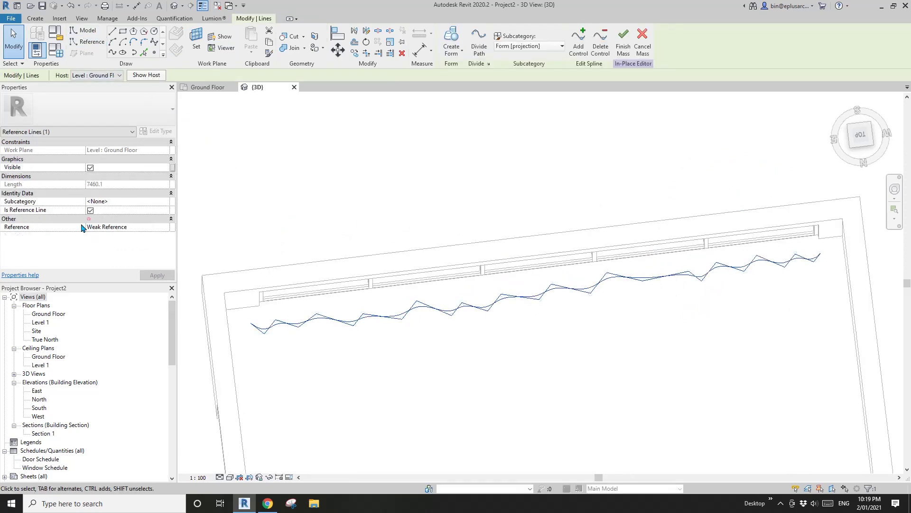
# Start a new spline reference line and set its work plane to the top face of the long back Storefront curtain wall.
pyautogui.click(385, 182)
pyautogui.keyDown('shift'); pyautogui.moveTo(392, 185); pyautogui.dragTo(482, 254, button='middle'); pyautogui.keyUp('shift')
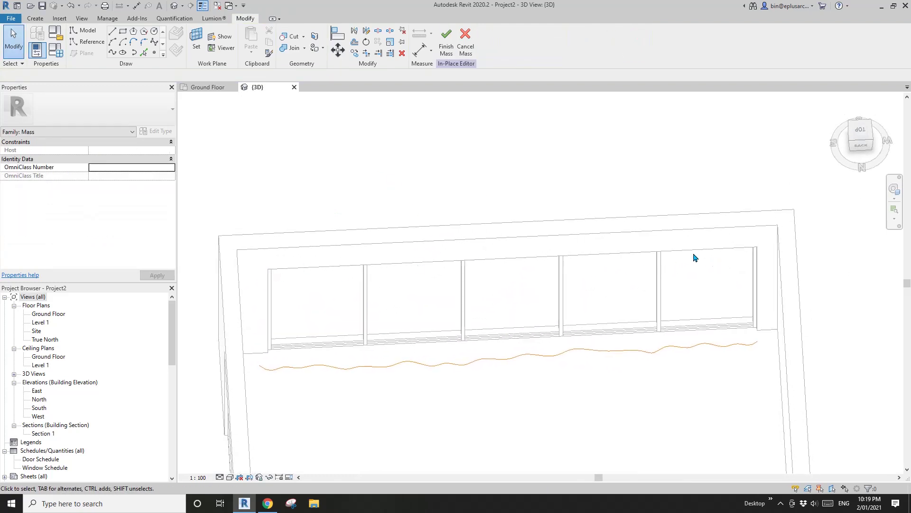
pyautogui.click(92, 42)
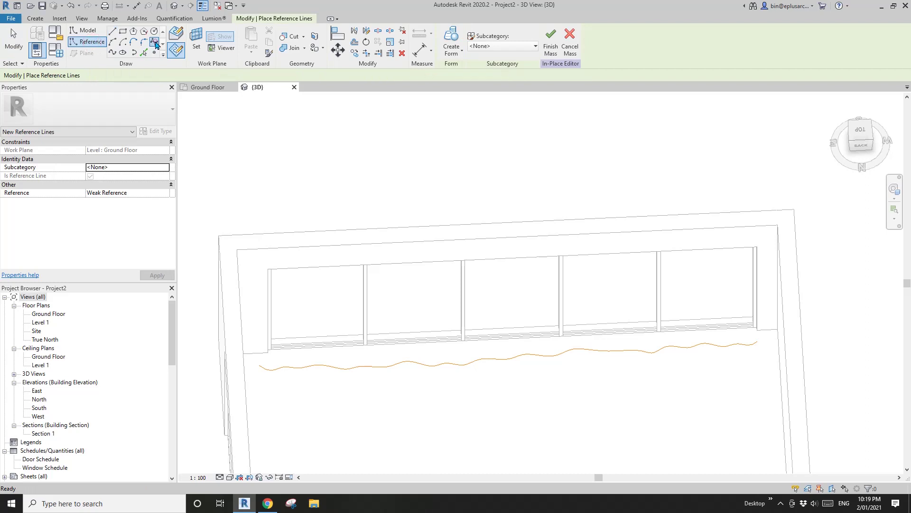
pyautogui.click(196, 48)
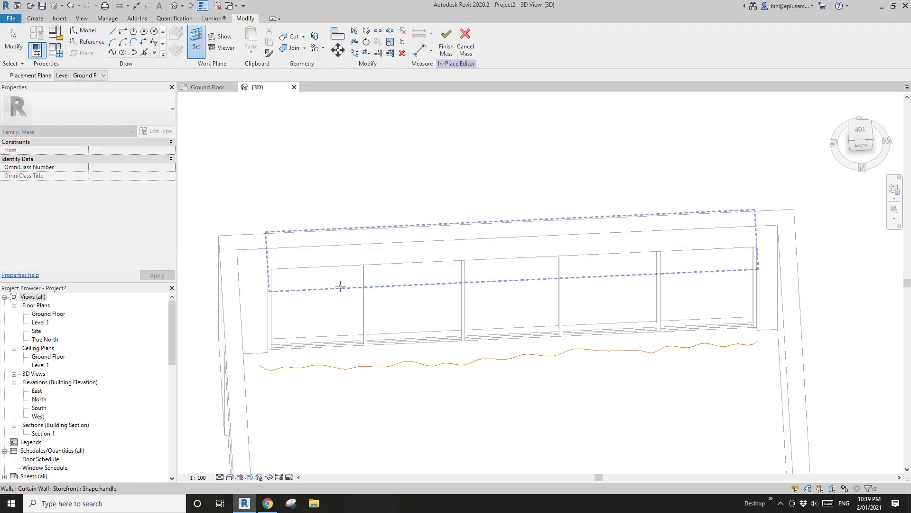
pyautogui.keyDown('shift'); pyautogui.moveTo(340, 285); pyautogui.dragTo(342, 305, button='middle'); pyautogui.keyUp('shift')
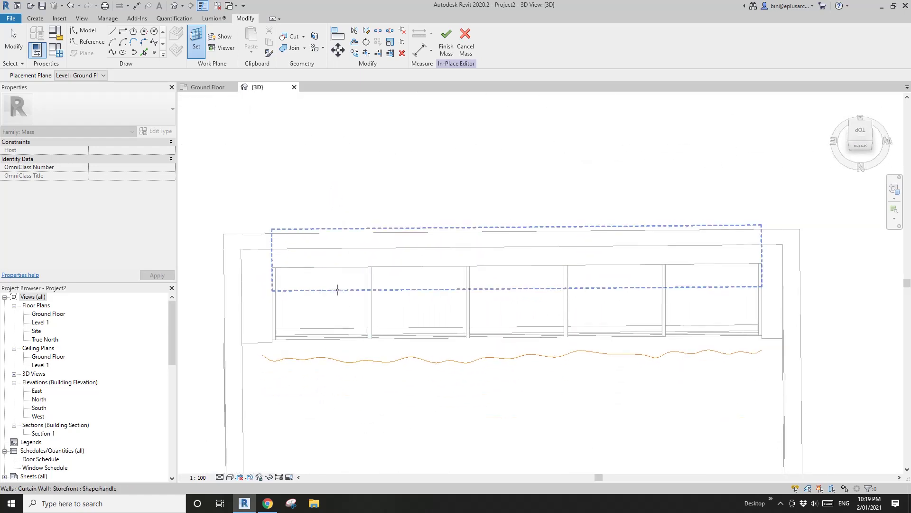
pyautogui.click(337, 289)
# Draw a wavy spline reference line about 7540 mm long at the glazing's top, roughly following the lower wavy line.
pyautogui.moveTo(340, 332)
pyautogui.keyDown('shift'); pyautogui.mouseDown(button='middle')
pyautogui.moveTo(339, 371)
pyautogui.moveTo(337, 319)
pyautogui.moveTo(340, 328)
pyautogui.mouseUp(button='middle'); pyautogui.keyUp('shift')
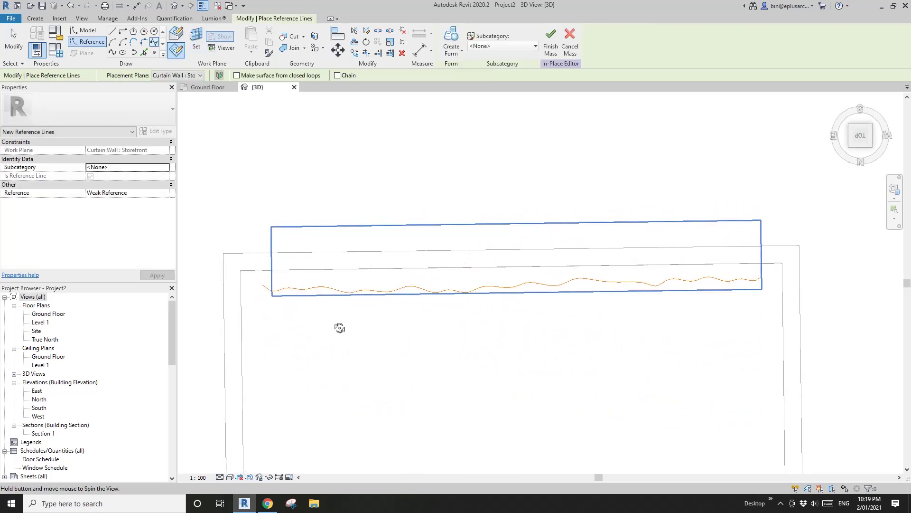
pyautogui.scroll(3, 264, 296)
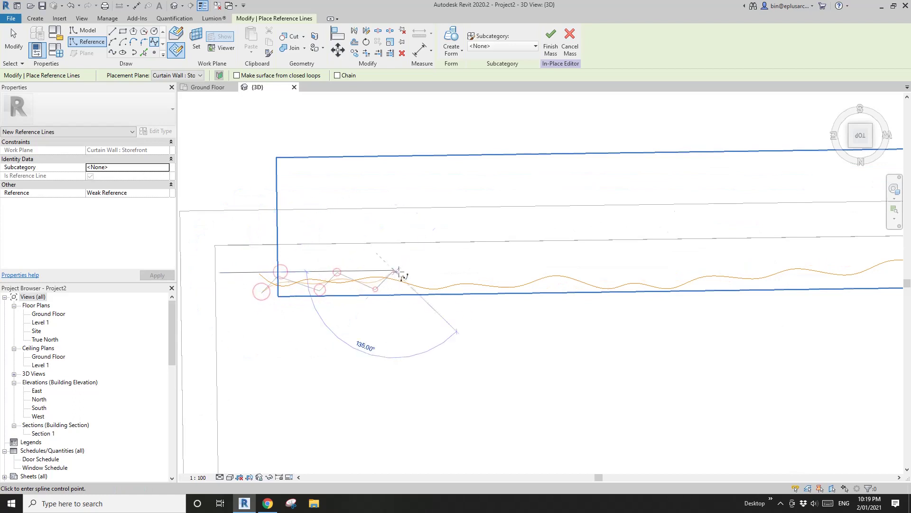
pyautogui.keyDown('shift'); pyautogui.moveTo(621, 294); pyautogui.dragTo(389, 297, button='middle'); pyautogui.keyUp('shift')
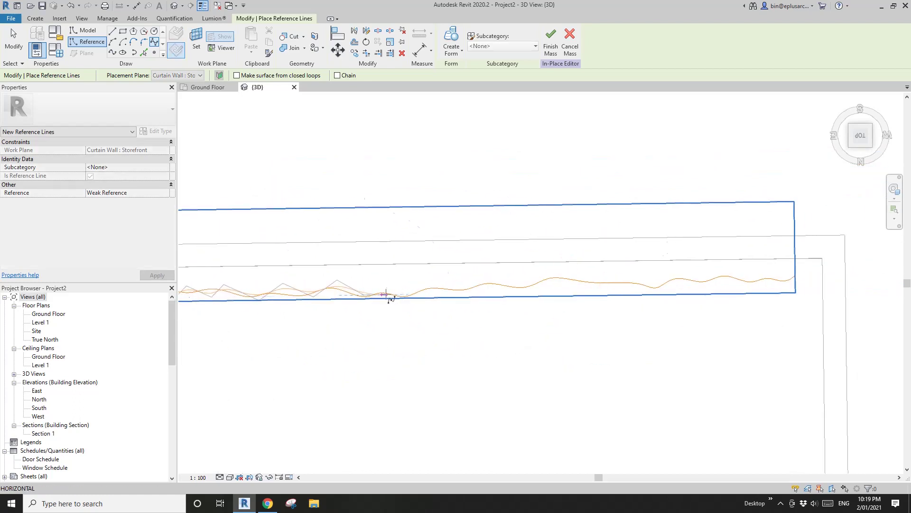
pyautogui.click(462, 285)
pyautogui.click(496, 295)
pyautogui.click(514, 279)
pyautogui.click(559, 299)
pyautogui.click(559, 275)
pyautogui.click(611, 289)
pyautogui.click(620, 280)
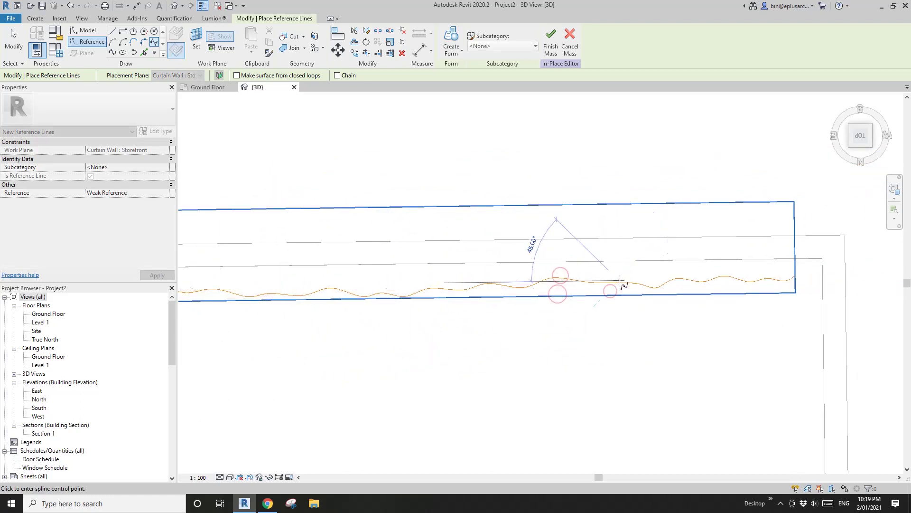
pyautogui.moveTo(696, 300); pyautogui.dragTo(554, 295, button='middle')
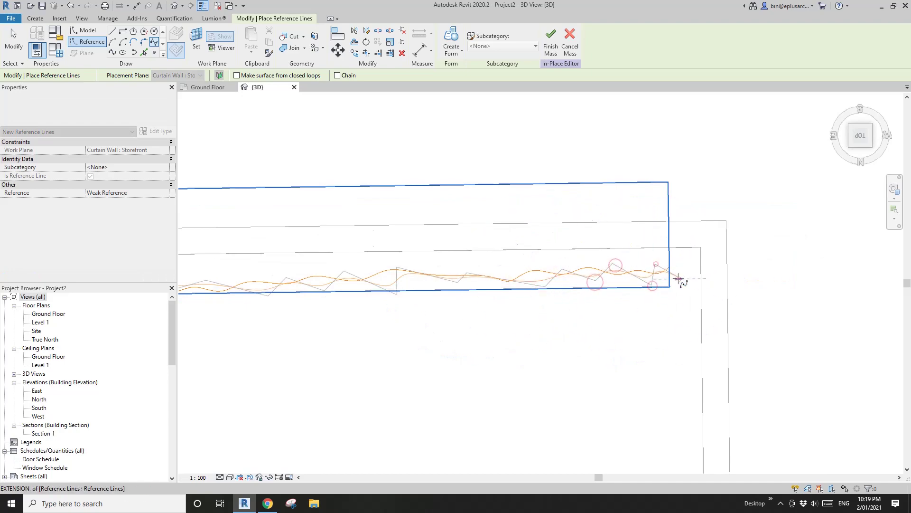
pyautogui.press('Escape')
pyautogui.press('Escape')
# Create a solid form between the upper and lower wavy reference lines.
pyautogui.scroll(-5, 399, 326)
pyautogui.keyDown('shift'); pyautogui.moveTo(399, 326); pyautogui.dragTo(480, 223, button='middle'); pyautogui.keyUp('shift')
pyautogui.click(477, 209)
pyautogui.keyDown('ctrl'); pyautogui.click(481, 265); pyautogui.keyUp('ctrl')
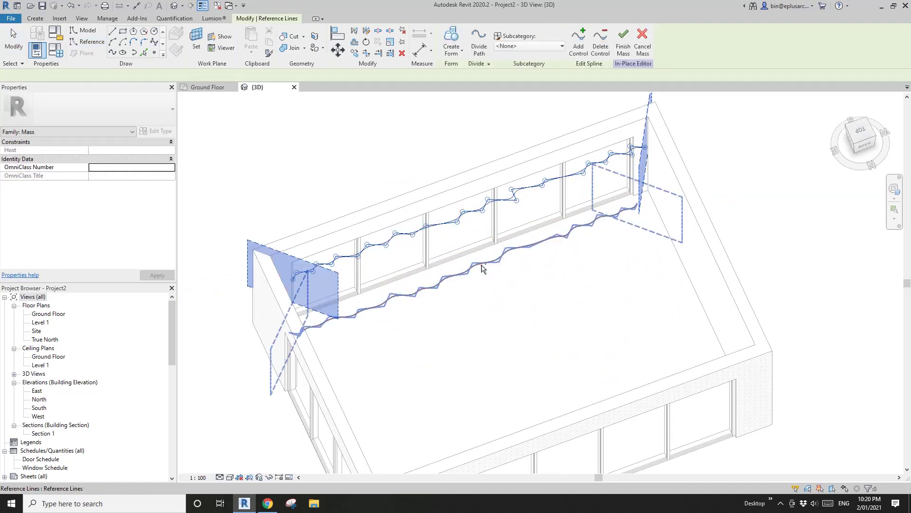
pyautogui.scroll(-1, 504, 283)
pyautogui.moveTo(504, 284); pyautogui.dragTo(443, 288, button='middle')
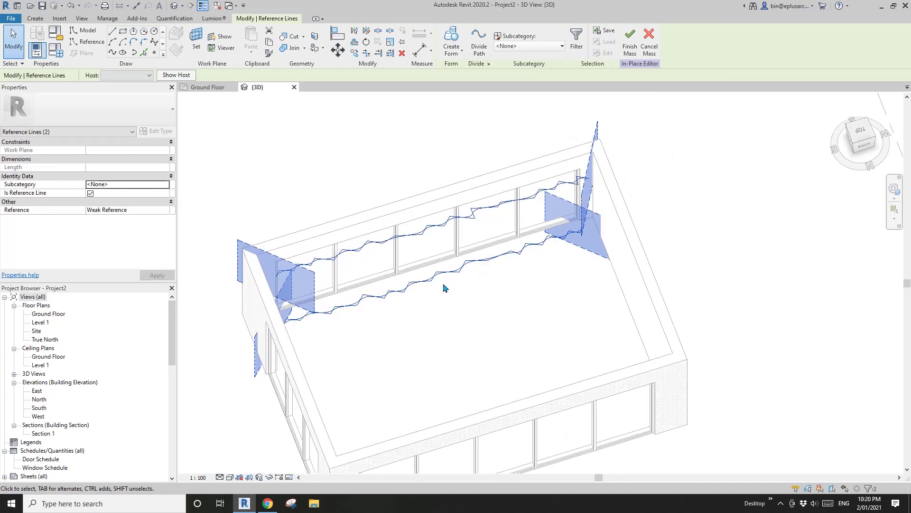
pyautogui.click(452, 39)
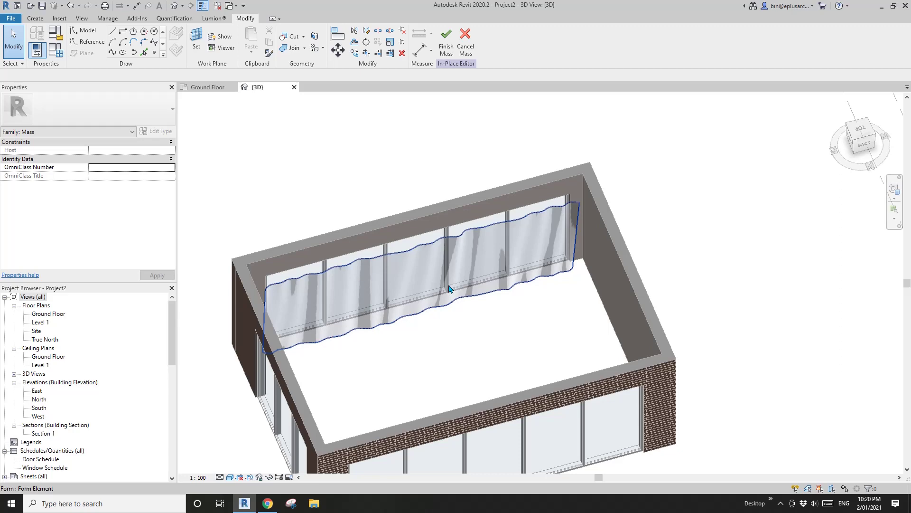
# Create a new material for the curtain form, keeping the default name.
pyautogui.click(431, 284)
pyautogui.click(162, 176)
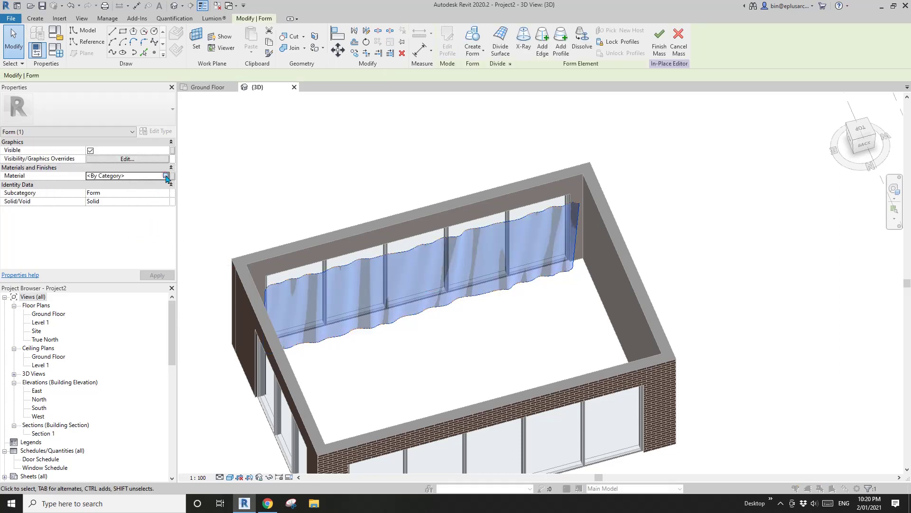
pyautogui.click(167, 176)
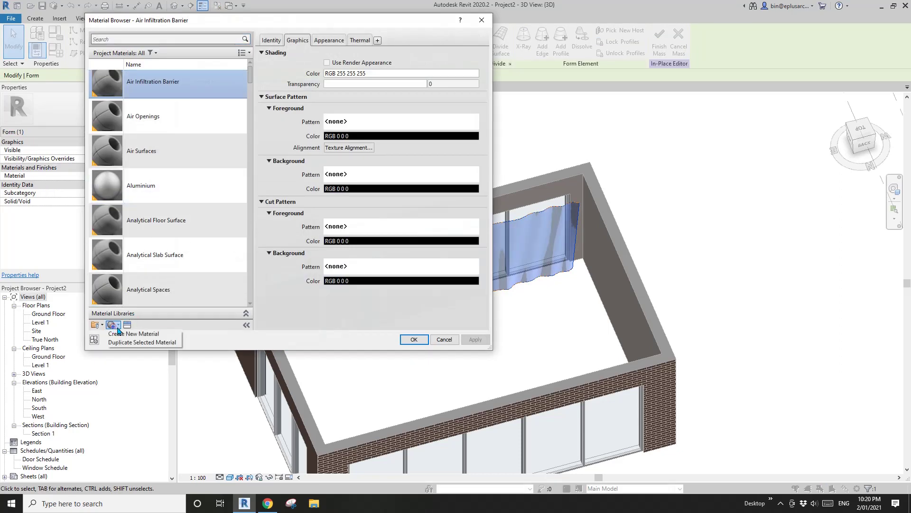
pyautogui.click(133, 334)
# Set the new material's appearance colour to RGB 64 128 128 and enable transparency with an amount of 20.
pyautogui.click(329, 40)
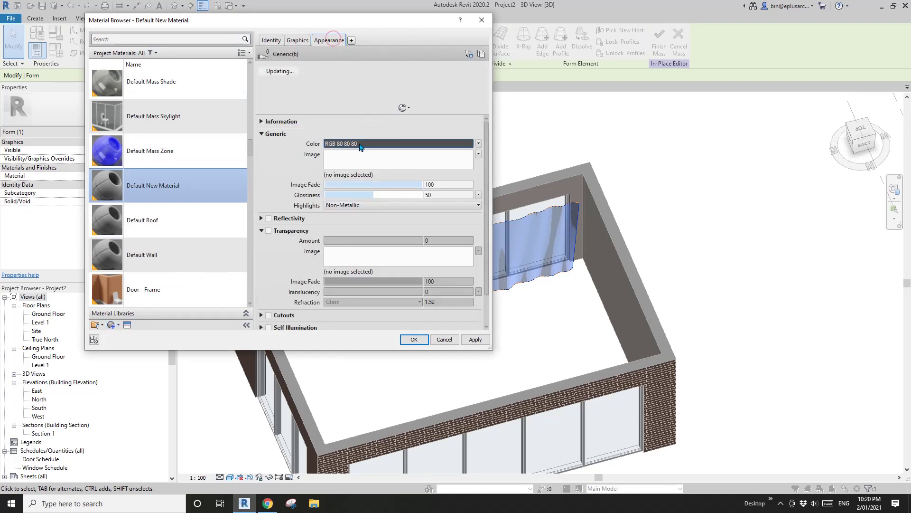
pyautogui.click(427, 143)
pyautogui.click(241, 170)
pyautogui.click(327, 266)
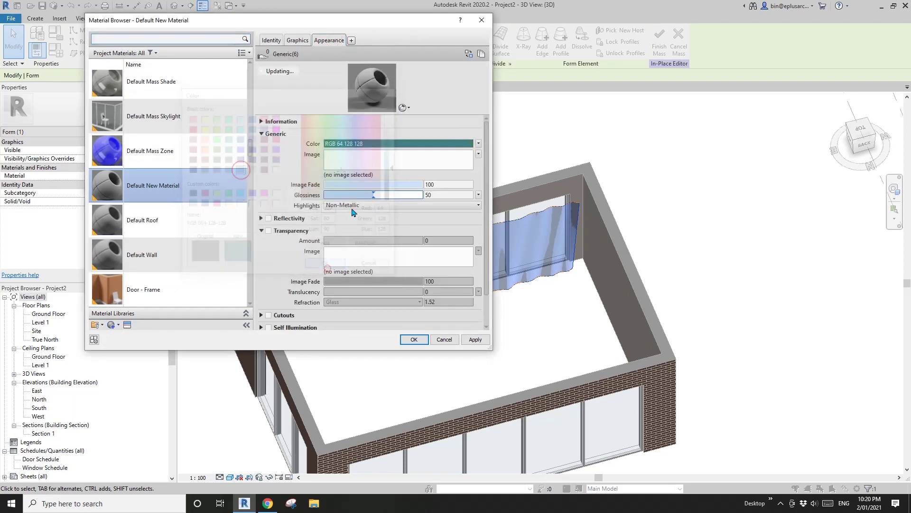
pyautogui.click(268, 231)
pyautogui.click(344, 241)
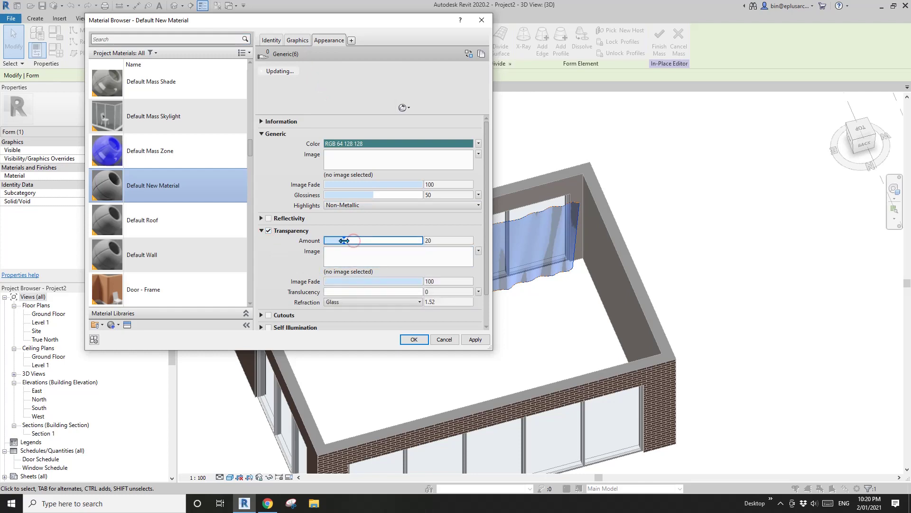
# Use the render appearance for the material's shading and assign the material to the curtain form.
pyautogui.click(298, 40)
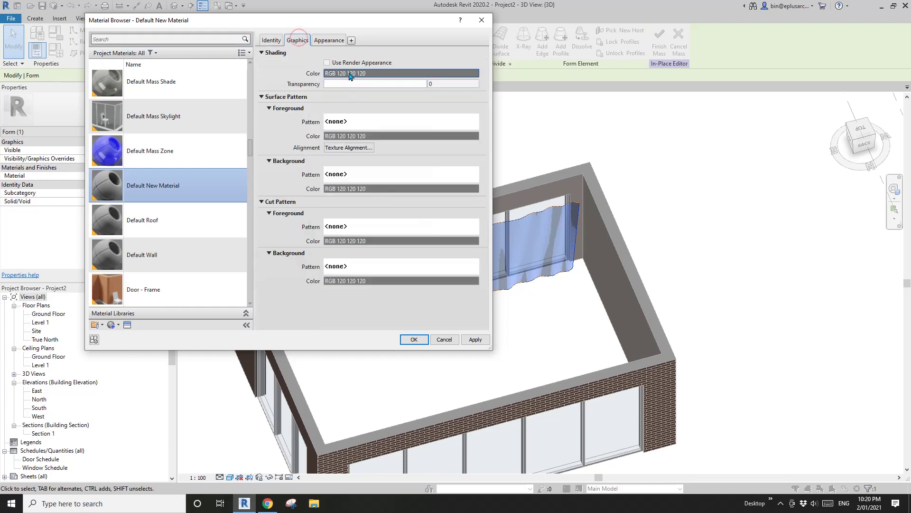
pyautogui.click(327, 63)
pyautogui.click(427, 340)
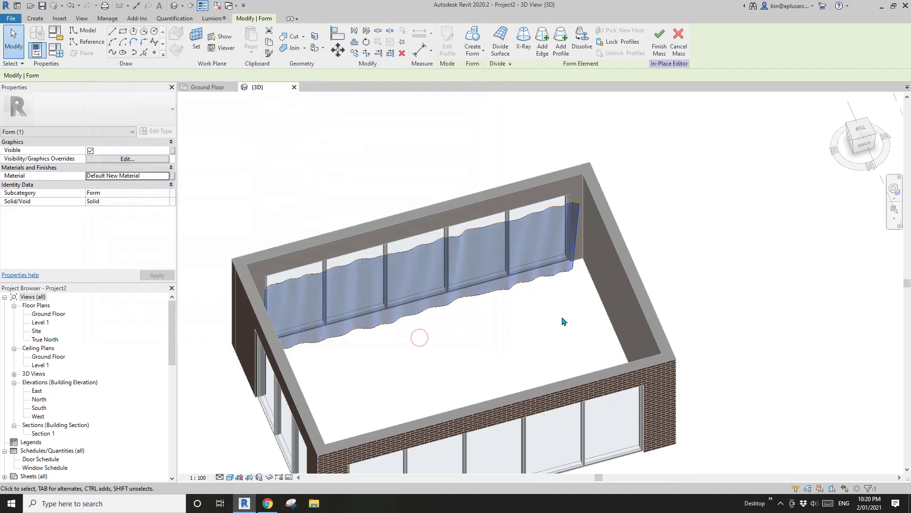
# Select the curtain's upper reference line and examine its position from the back and from above.
pyautogui.keyDown('shift'); pyautogui.moveTo(417, 336); pyautogui.dragTo(278, 125, button='middle'); pyautogui.keyUp('shift')
pyautogui.click(447, 205)
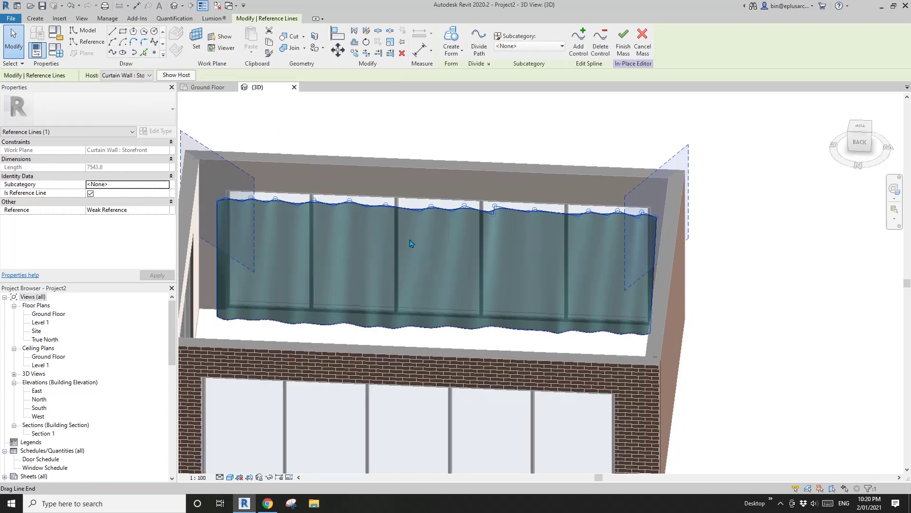
pyautogui.keyDown('shift'); pyautogui.moveTo(411, 243); pyautogui.dragTo(434, 214, button='middle'); pyautogui.keyUp('shift')
pyautogui.scroll(-1, 390, 210)
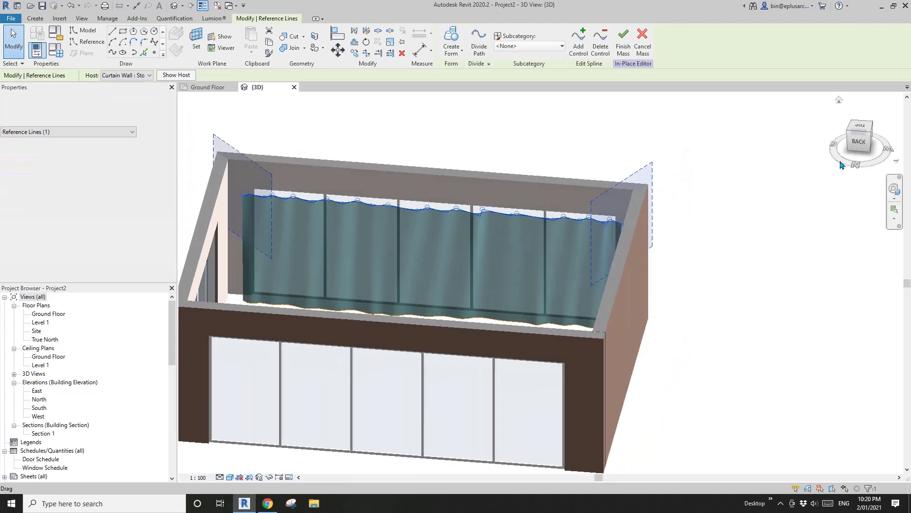
pyautogui.click(859, 142)
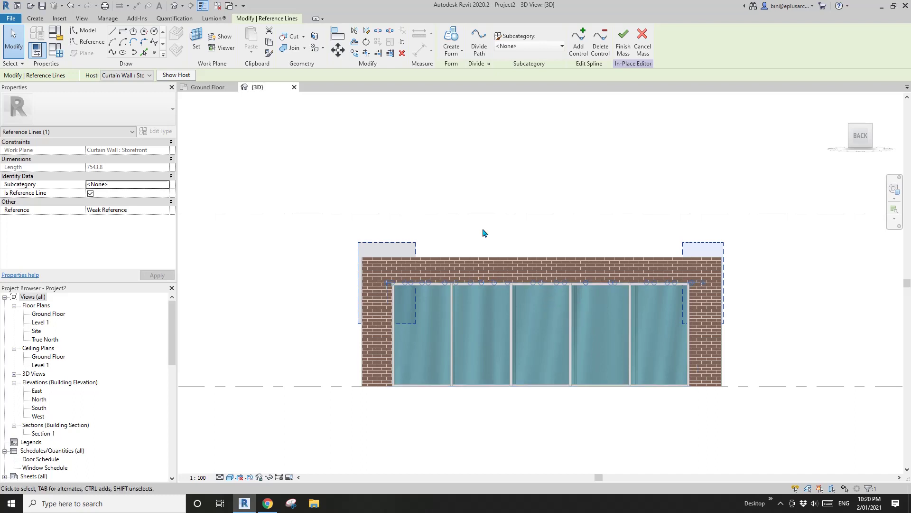
pyautogui.keyDown('shift'); pyautogui.moveTo(476, 229); pyautogui.dragTo(354, 252, button='middle'); pyautogui.keyUp('shift')
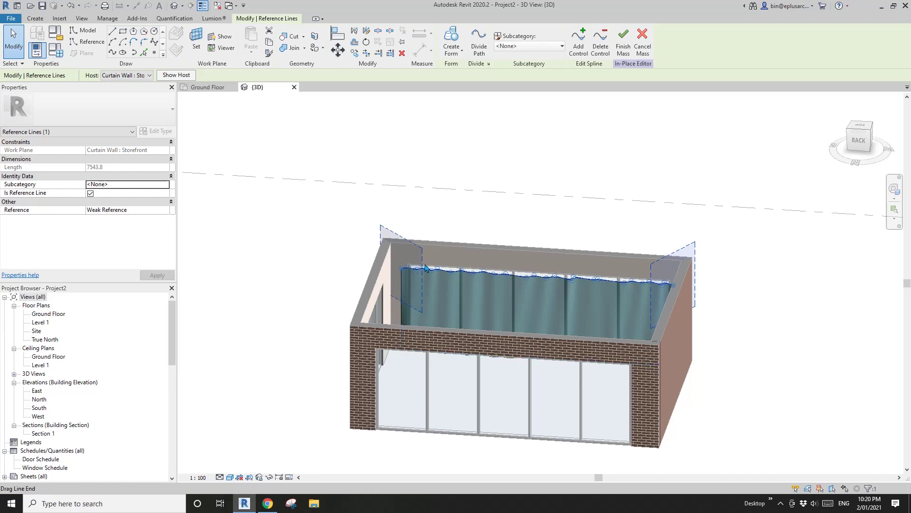
pyautogui.keyDown('shift'); pyautogui.moveTo(442, 241); pyautogui.dragTo(468, 224, button='middle'); pyautogui.keyUp('shift')
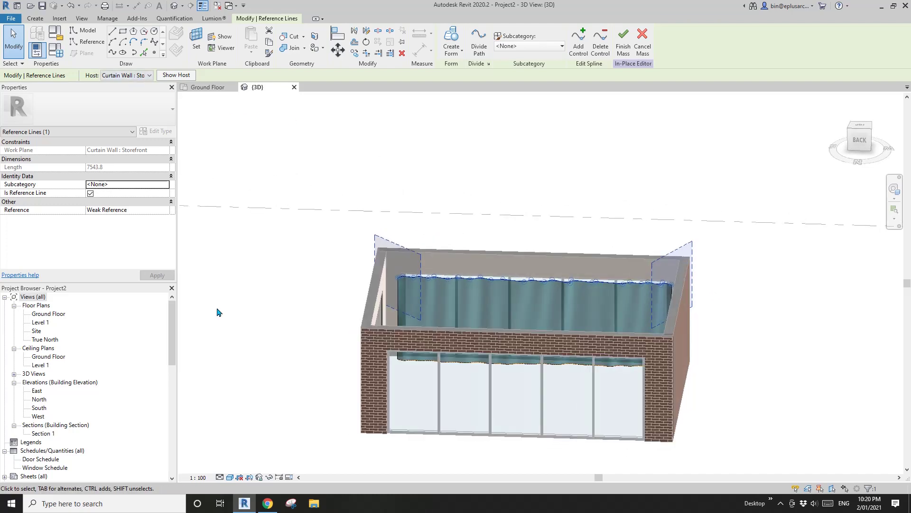
# In the South elevation, draw a horizontal reference plane across the building about 2616 mm above Ground Floor.
pyautogui.doubleClick(39, 408)
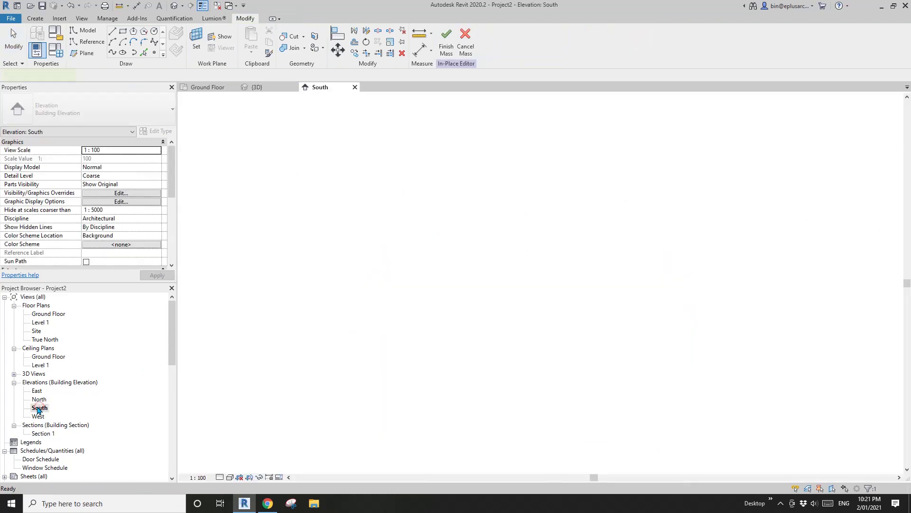
pyautogui.scroll(5, 429, 266)
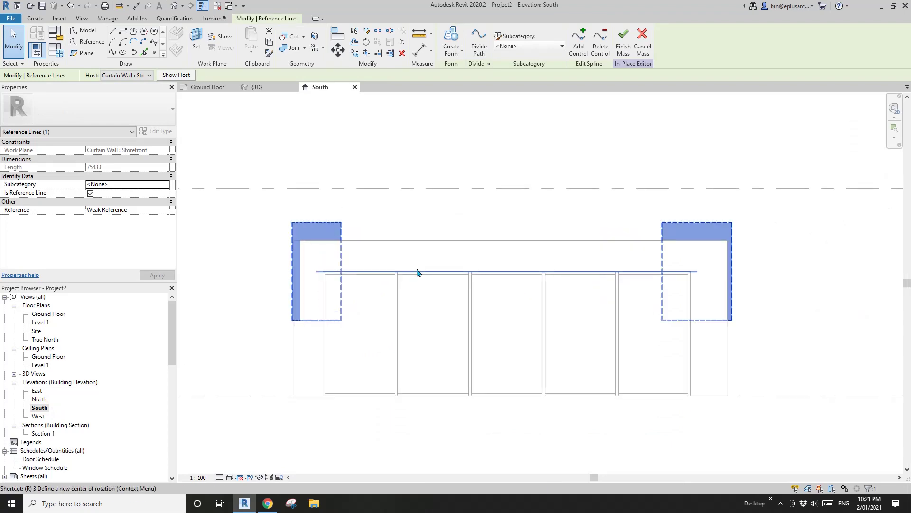
pyautogui.press('r')
pyautogui.press('p')
pyautogui.click(746, 260)
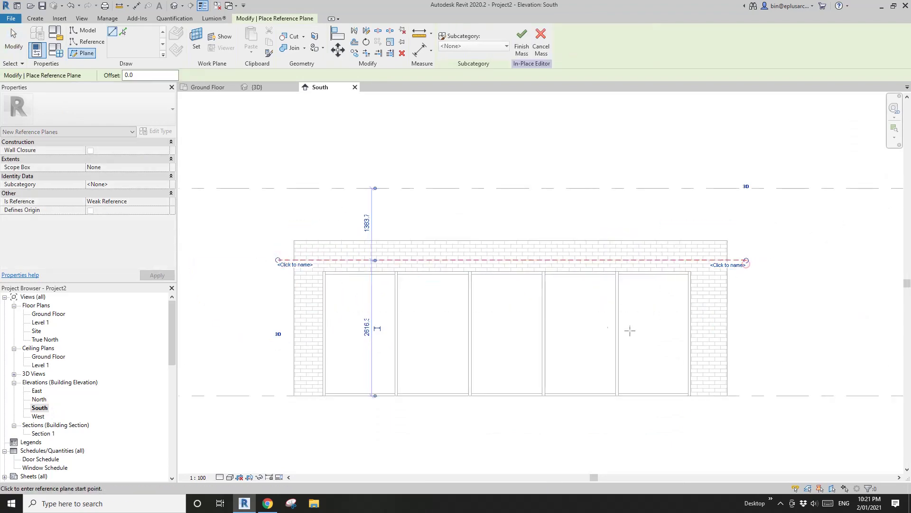
pyautogui.press('Escape')
# Rehost the curtain's upper reference line to the new horizontal reference plane by picking that plane.
pyautogui.click(452, 272)
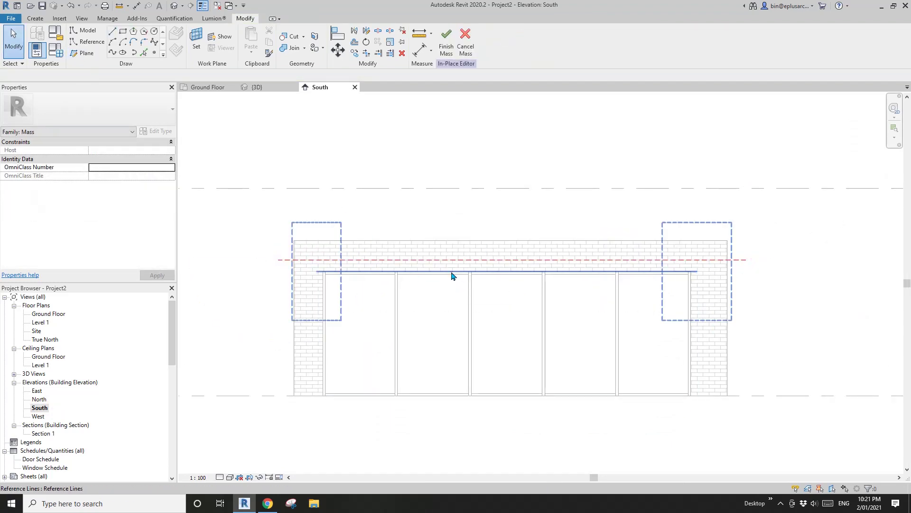
pyautogui.click(452, 272)
pyautogui.click(124, 75)
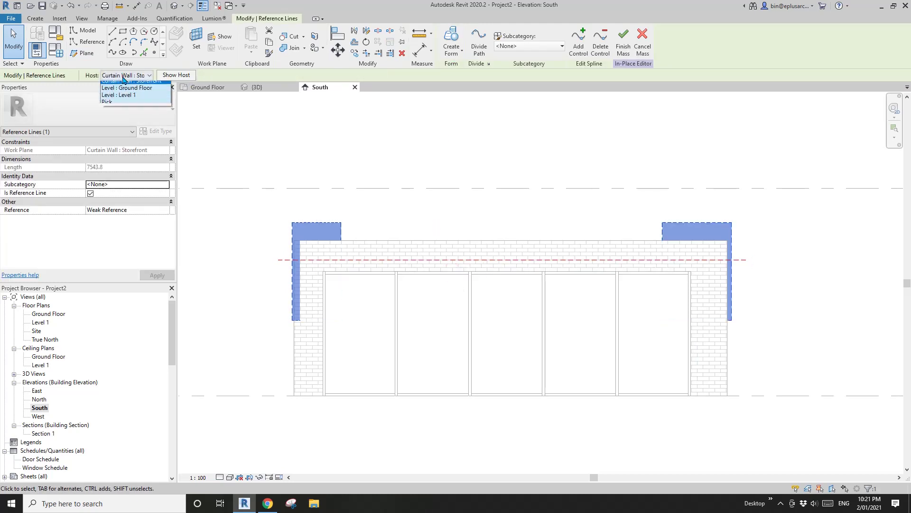
pyautogui.click(108, 108)
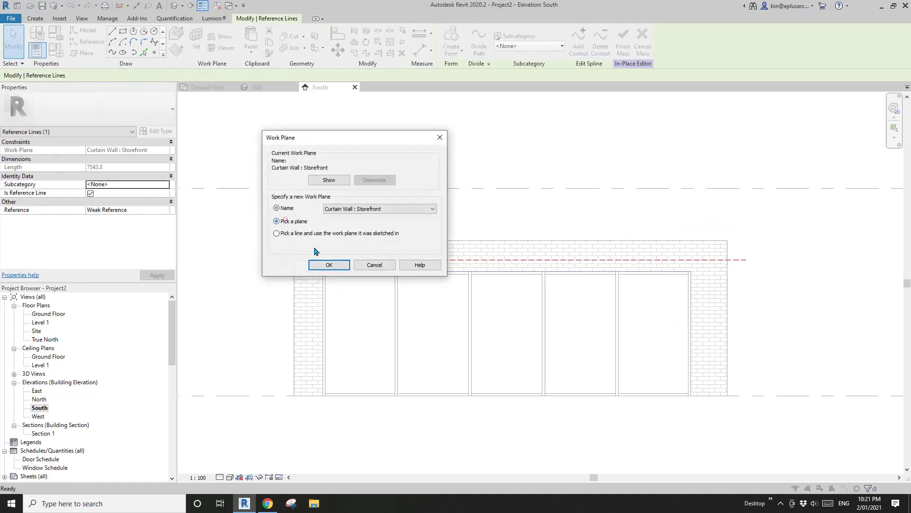
pyautogui.click(320, 264)
pyautogui.click(287, 262)
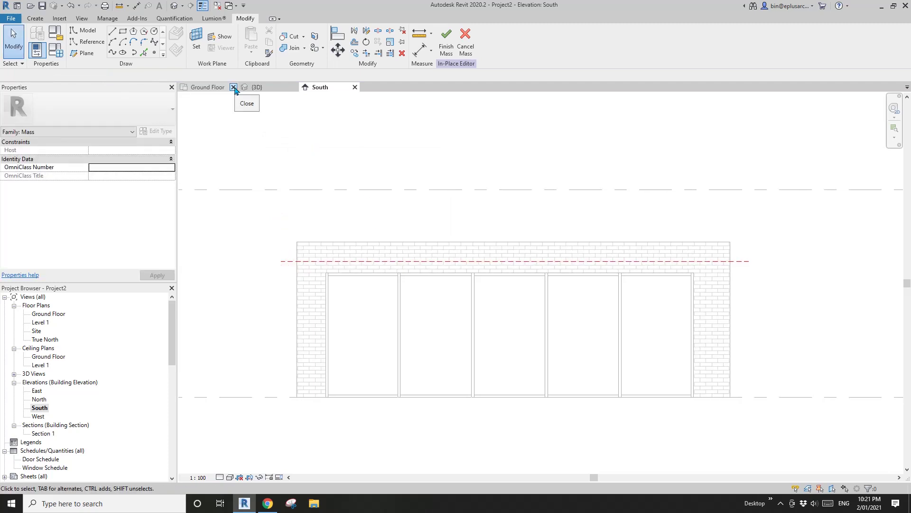
# Close the Ground Floor view and tile the South elevation and 3D views side by side, with the curtain in view.
pyautogui.click(233, 88)
pyautogui.press('t')
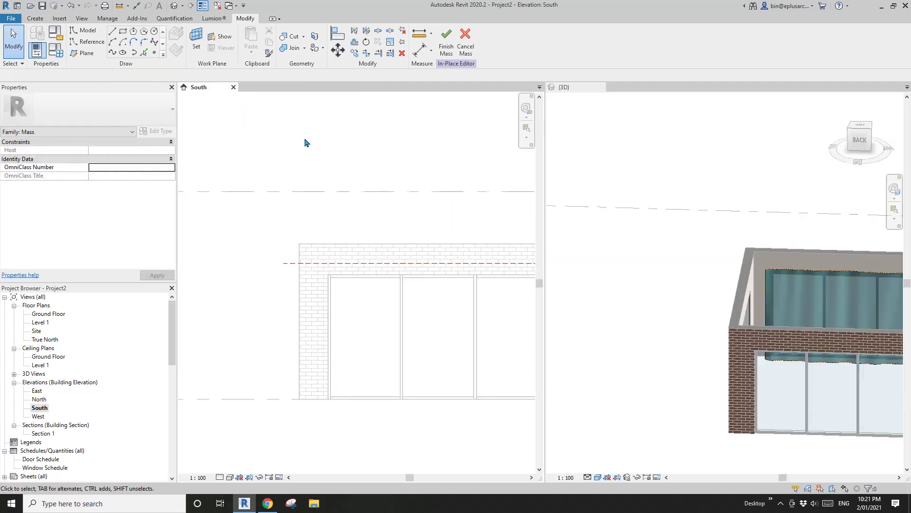
pyautogui.moveTo(464, 246); pyautogui.dragTo(376, 236, button='middle')
pyautogui.scroll(-2, 769, 300)
pyautogui.moveTo(753, 301)
pyautogui.keyDown('shift'); pyautogui.mouseDown(button='middle')
pyautogui.moveTo(773, 304)
pyautogui.moveTo(746, 303)
pyautogui.mouseUp(button='middle'); pyautogui.keyUp('shift')
pyautogui.moveTo(746, 303); pyautogui.dragTo(710, 272, button='middle')
pyautogui.scroll(2, 721, 305)
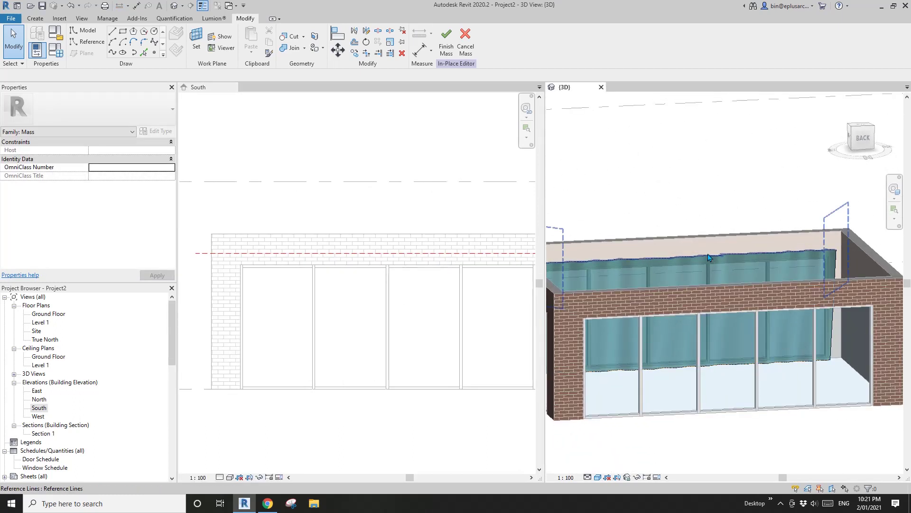
# Nudge the horizontal reference plane in the South elevation up and down, leaving it about 2696 mm above Ground Floor.
pyautogui.click(239, 255)
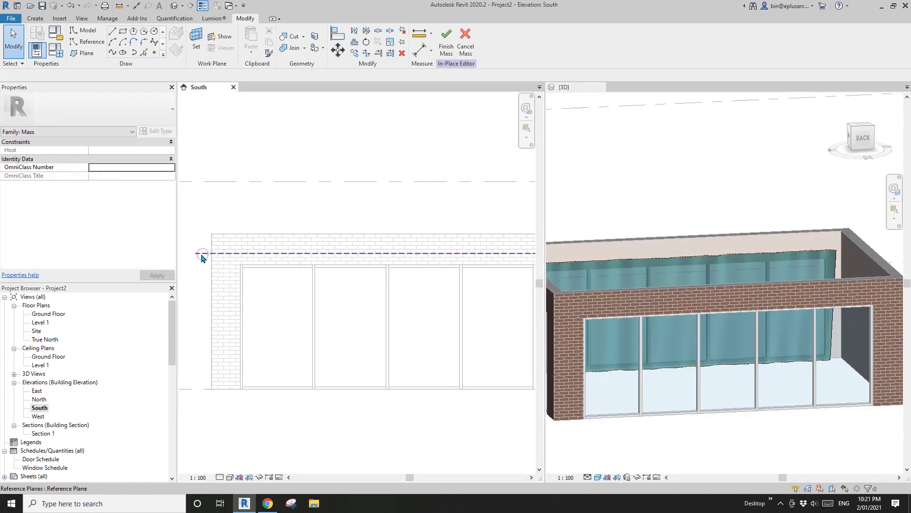
pyautogui.click(200, 254)
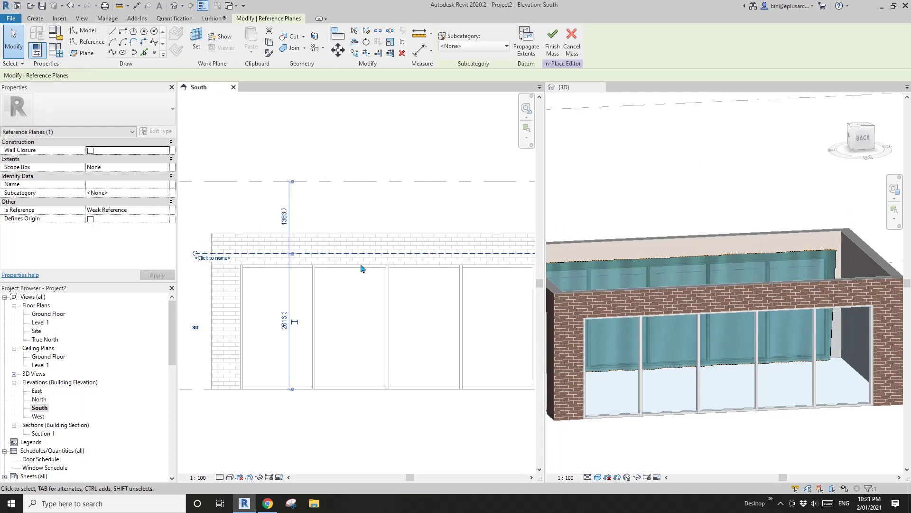
pyautogui.press('Down')
pyautogui.press('Down')
pyautogui.press('Up')
pyautogui.press('Up')
pyautogui.press('Up')
pyautogui.press('Up')
pyautogui.press('Up')
pyautogui.press('Up')
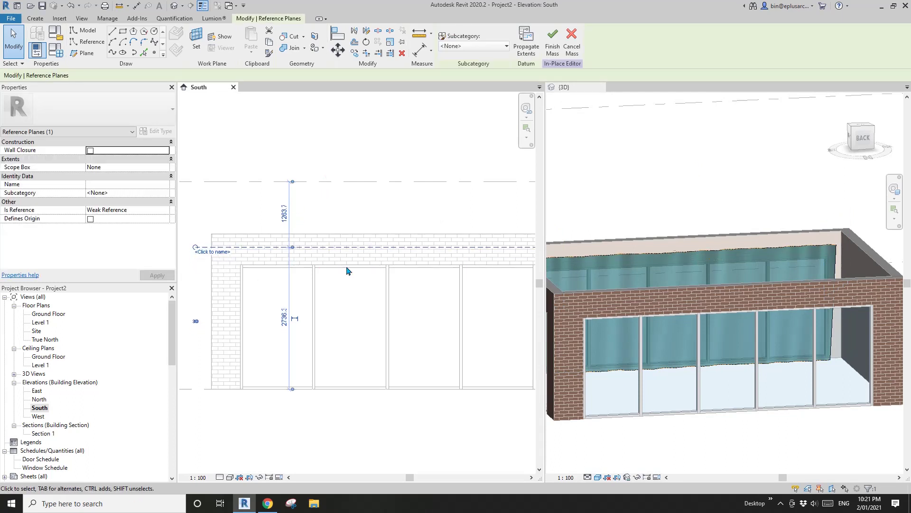
pyautogui.press('Down')
pyautogui.press('Down')
pyautogui.press('Down')
pyautogui.press('Down')
pyautogui.press('Down')
pyautogui.press('Down')
pyautogui.press('Down')
pyautogui.press('Down')
pyautogui.press('Down')
pyautogui.press('Down')
pyautogui.press('Down')
pyautogui.press('Down')
pyautogui.press('Down')
pyautogui.press('Down')
pyautogui.press('Down')
pyautogui.press('Up')
pyautogui.press('Up')
pyautogui.press('Up')
pyautogui.press('Up')
pyautogui.press('Up')
pyautogui.press('Up')
pyautogui.press('Up')
pyautogui.press('Up')
pyautogui.press('Up')
pyautogui.press('Up')
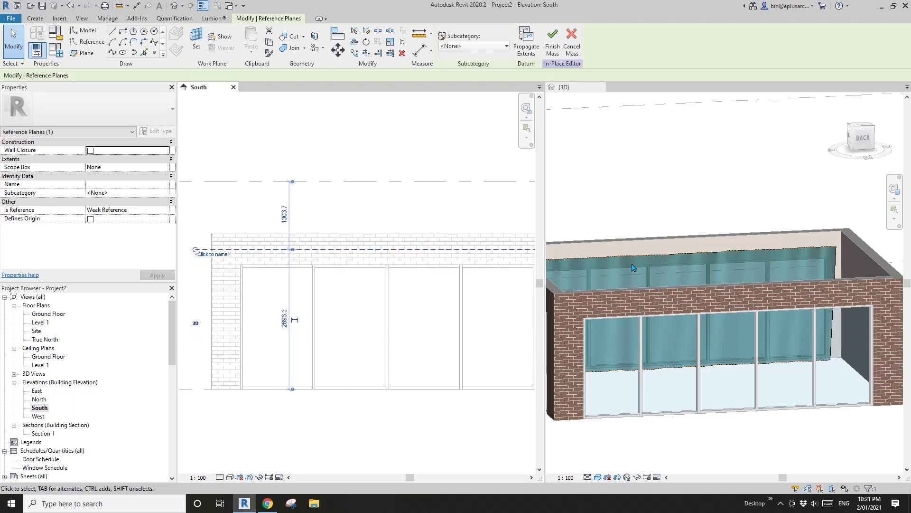
pyautogui.moveTo(393, 224); pyautogui.dragTo(380, 244, button='middle')
pyautogui.press('Escape')
pyautogui.scroll(-2, 388, 216)
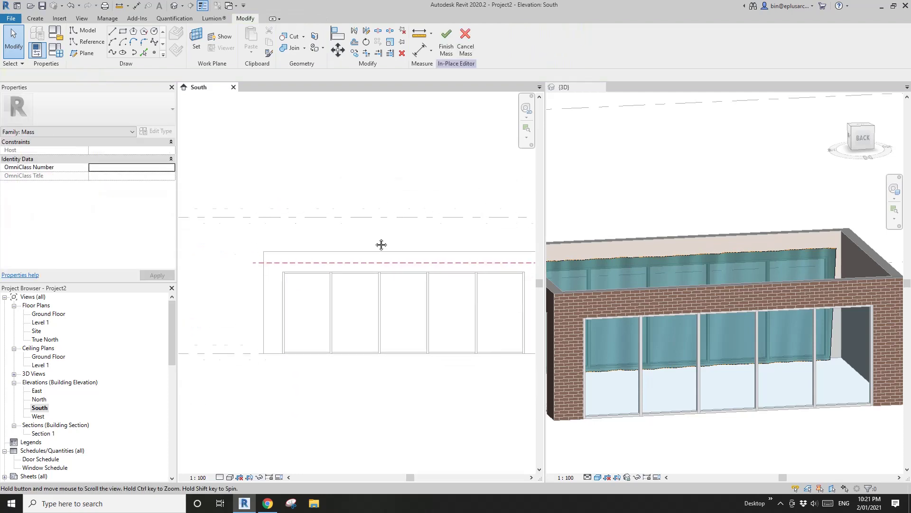
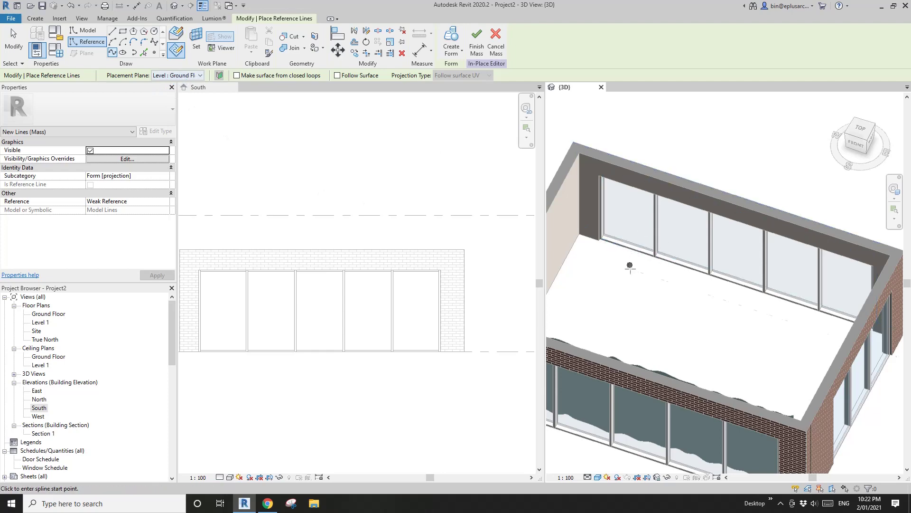
# Close the South view and draw a wavy spline reference line on Ground Floor along the glazed wall opposite the existing curtain.
pyautogui.keyDown('shift'); pyautogui.moveTo(630, 269); pyautogui.dragTo(718, 289, button='middle'); pyautogui.keyUp('shift')
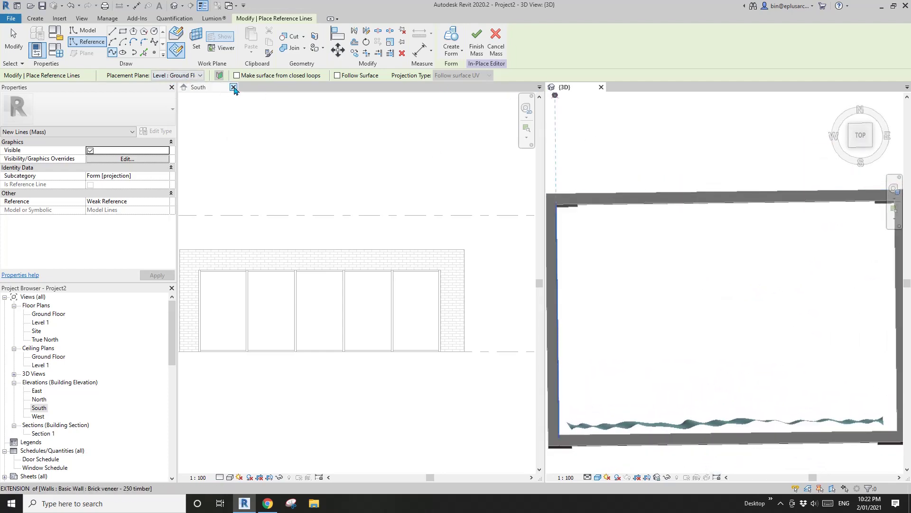
pyautogui.click(233, 87)
pyautogui.scroll(2, 472, 237)
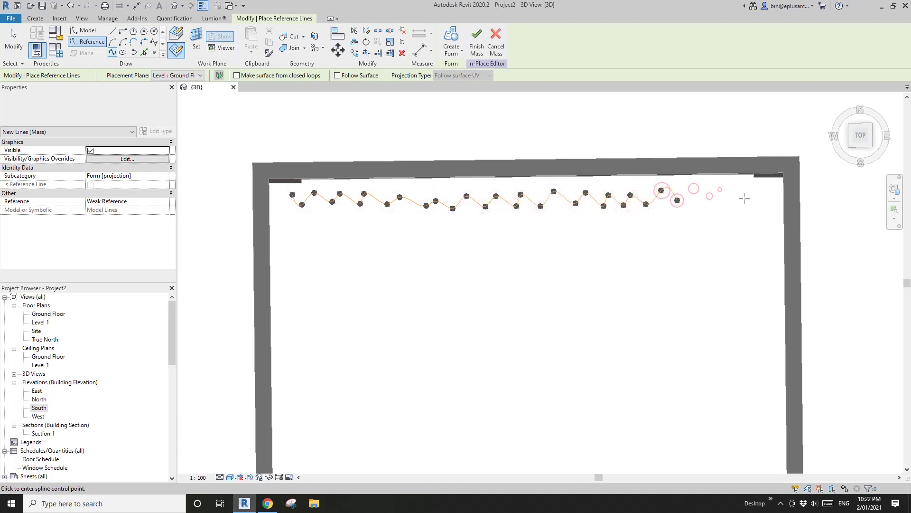
pyautogui.press('Escape')
pyautogui.scroll(-2, 555, 221)
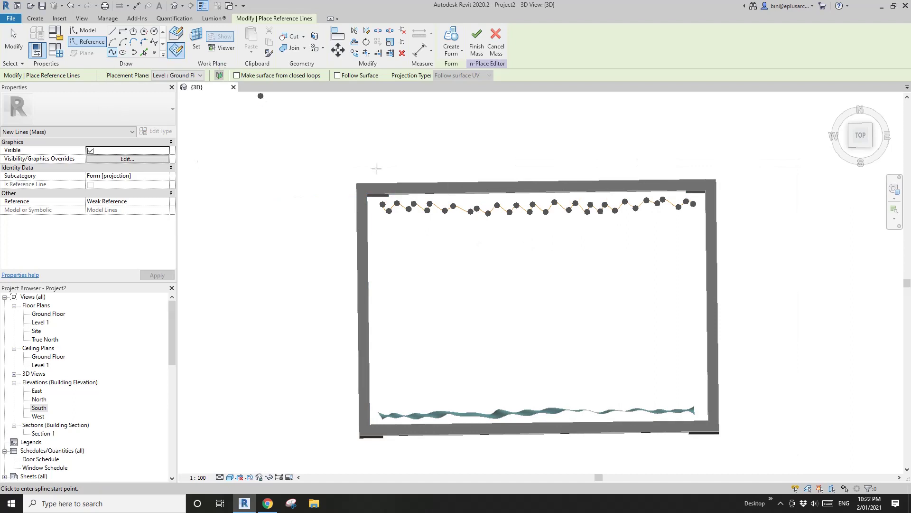
# Set the work plane to the top shape handle of the Storefront curtain wall beside the new spline.
pyautogui.keyDown('shift'); pyautogui.moveTo(376, 168); pyautogui.dragTo(352, 110, button='middle'); pyautogui.keyUp('shift')
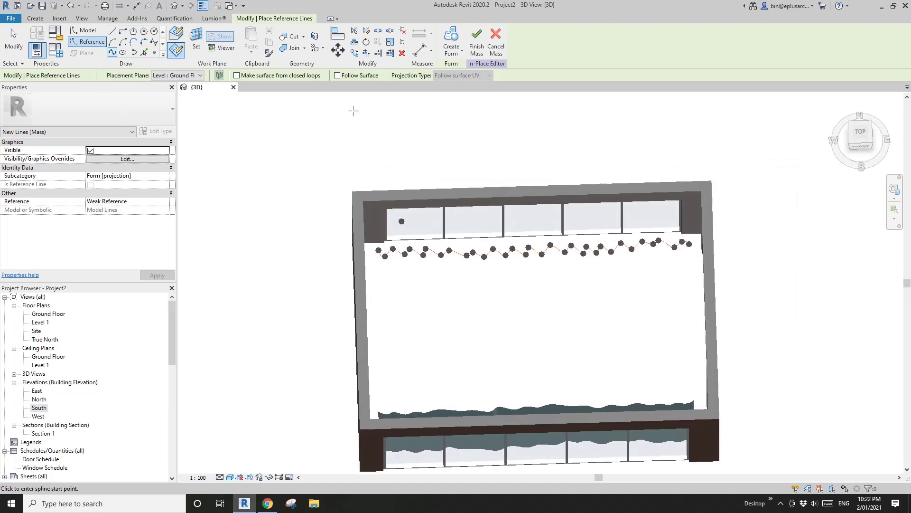
pyautogui.click(195, 43)
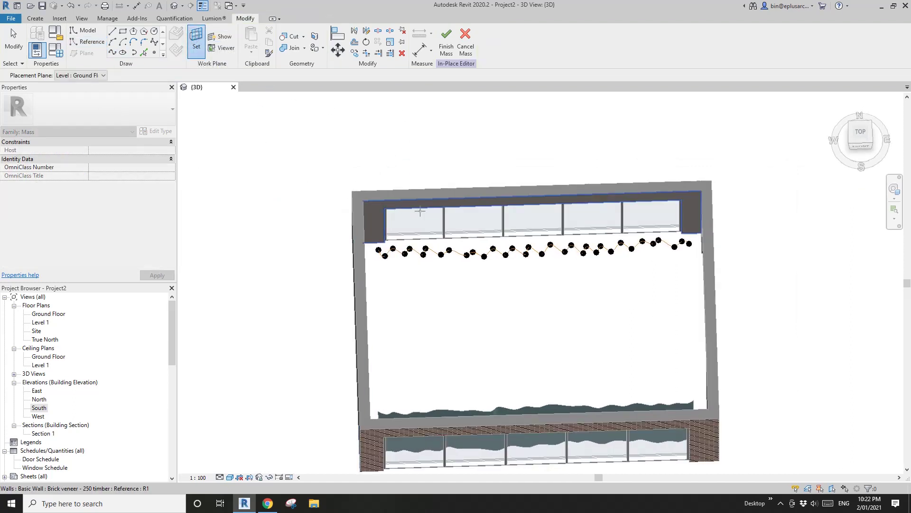
pyautogui.moveTo(441, 244)
pyautogui.keyDown('shift'); pyautogui.mouseDown(button='middle')
pyautogui.moveTo(452, 198)
pyautogui.moveTo(425, 240)
pyautogui.mouseUp(button='middle'); pyautogui.keyUp('shift')
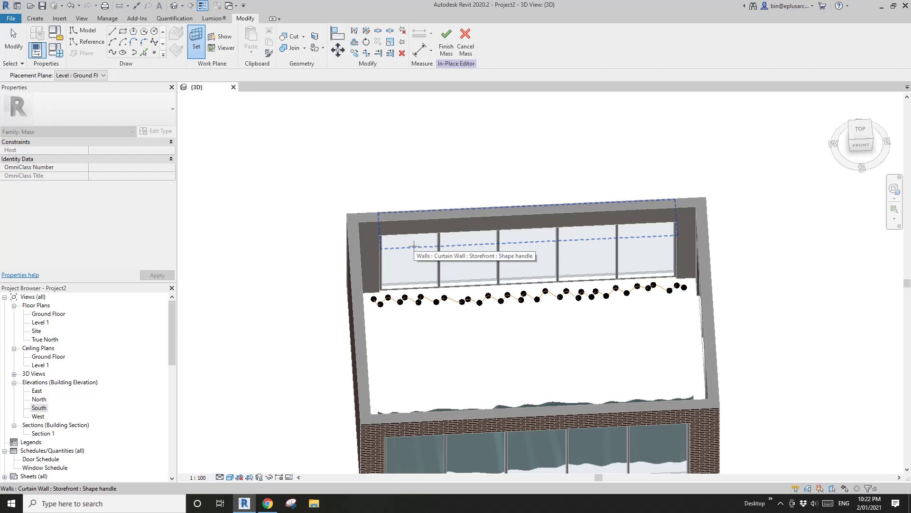
pyautogui.press('Return')
# From above, draw a second wavy spline reference line on the Storefront plane, crossing over the Ground Floor spline along its full length.
pyautogui.keyDown('shift'); pyautogui.moveTo(414, 245); pyautogui.dragTo(470, 308, button='middle'); pyautogui.keyUp('shift')
pyautogui.scroll(5, 369, 204)
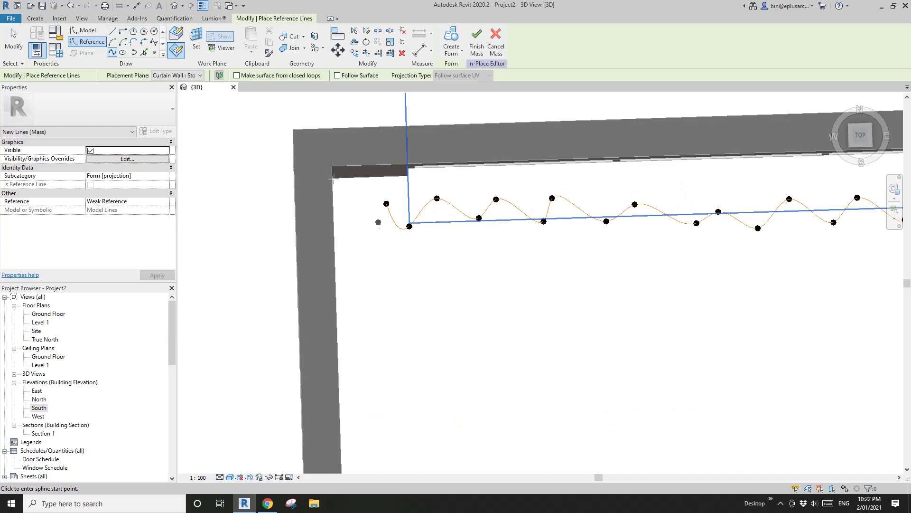
pyautogui.click(385, 228)
pyautogui.click(408, 206)
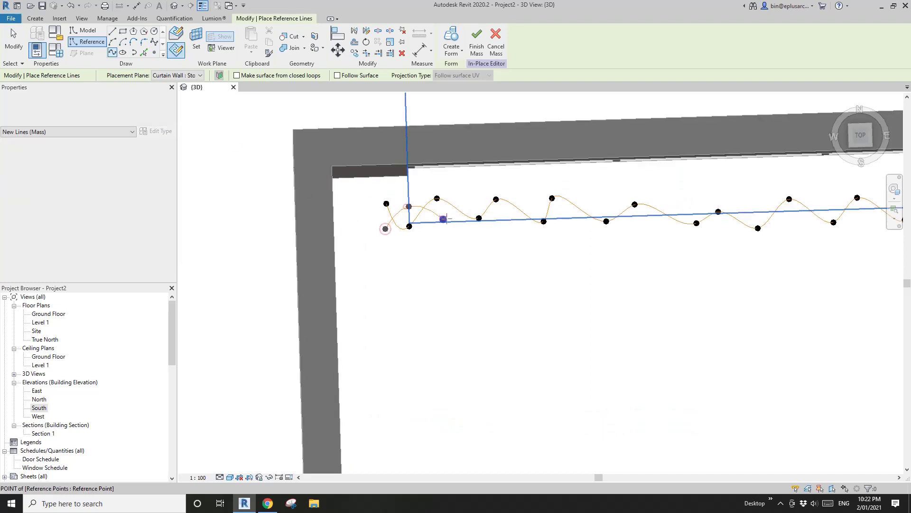
pyautogui.click(589, 207)
pyautogui.moveTo(629, 220); pyautogui.dragTo(470, 240, button='middle')
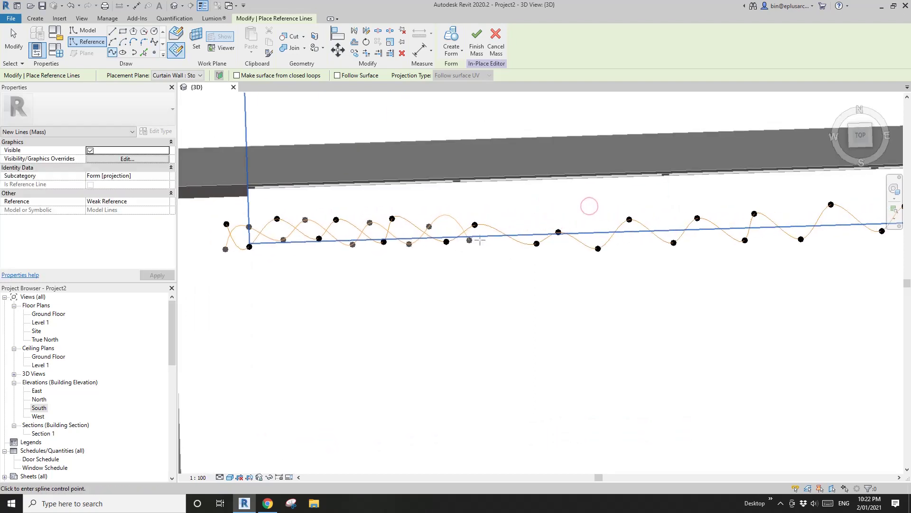
pyautogui.click(648, 246)
pyautogui.moveTo(647, 246); pyautogui.dragTo(470, 251, button='middle')
pyautogui.click(496, 224)
pyautogui.click(533, 244)
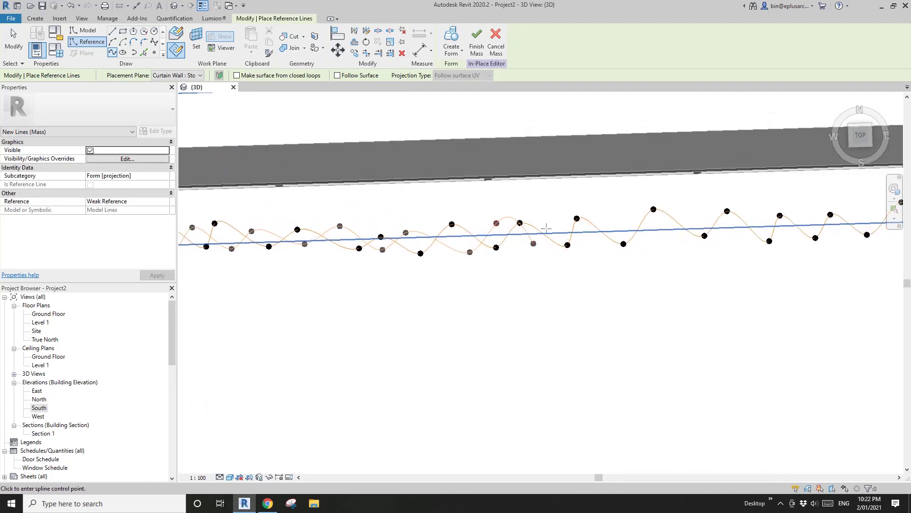
pyautogui.moveTo(770, 222); pyautogui.dragTo(552, 231, button='middle')
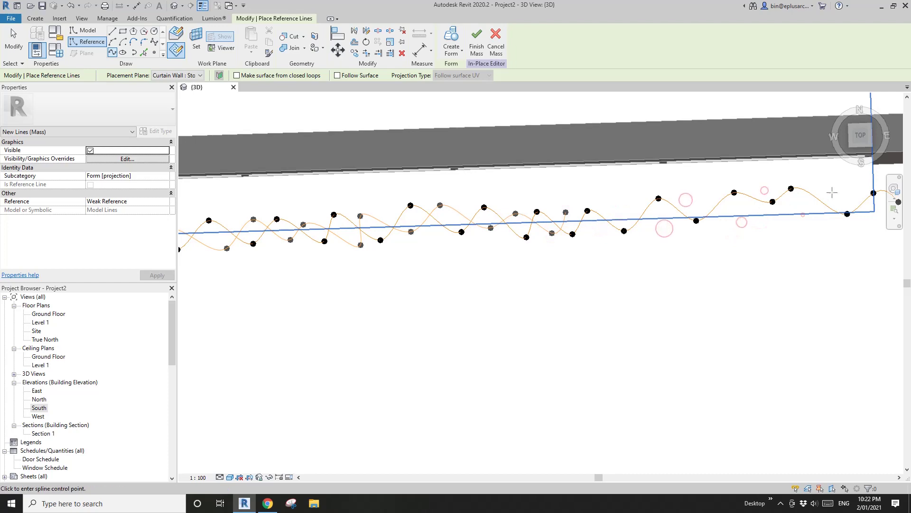
pyautogui.moveTo(864, 209); pyautogui.dragTo(644, 209, button='middle')
pyautogui.click(671, 189)
pyautogui.press('Escape')
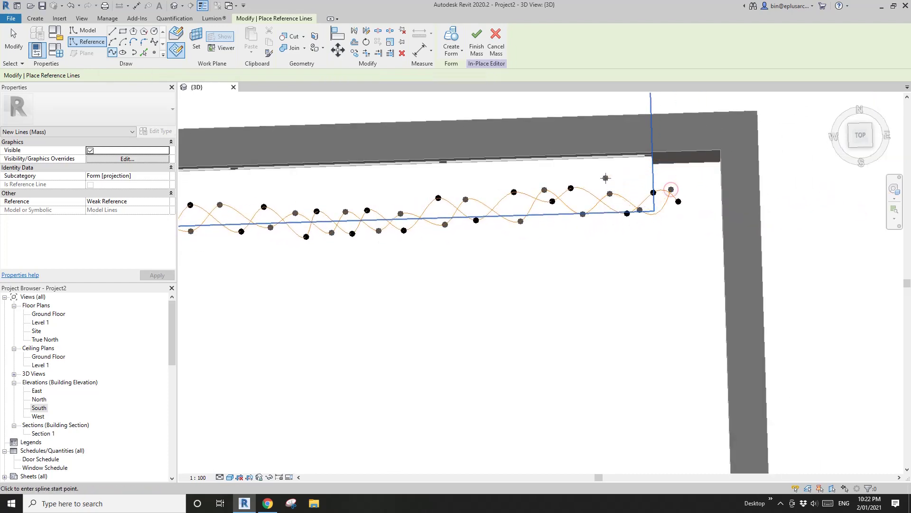
pyautogui.press('Escape')
# Select the upper and lower spline reference lines and create a form between them as the second curtain.
pyautogui.scroll(-3, 559, 226)
pyautogui.keyDown('shift'); pyautogui.moveTo(545, 234); pyautogui.dragTo(461, 141, button='middle'); pyautogui.keyUp('shift')
pyautogui.moveTo(444, 250); pyautogui.dragTo(570, 198, button='middle')
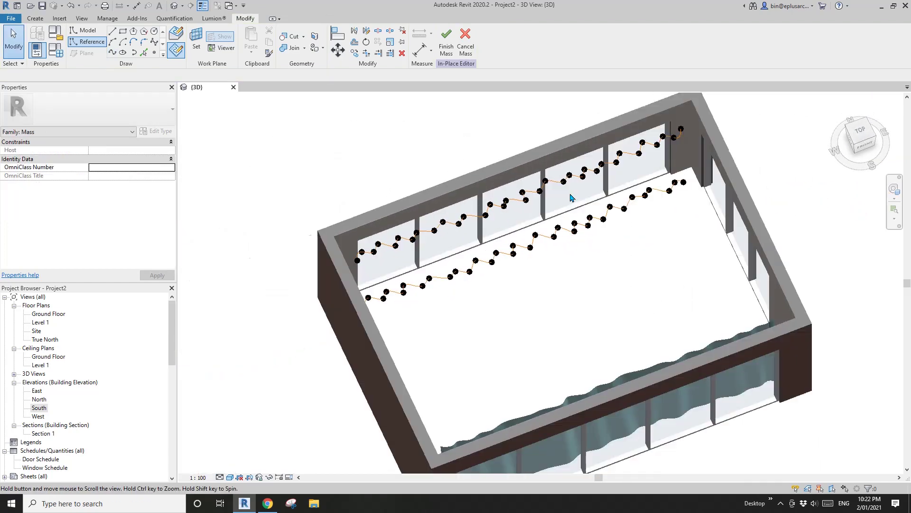
pyautogui.scroll(3, 521, 217)
pyautogui.click(463, 191)
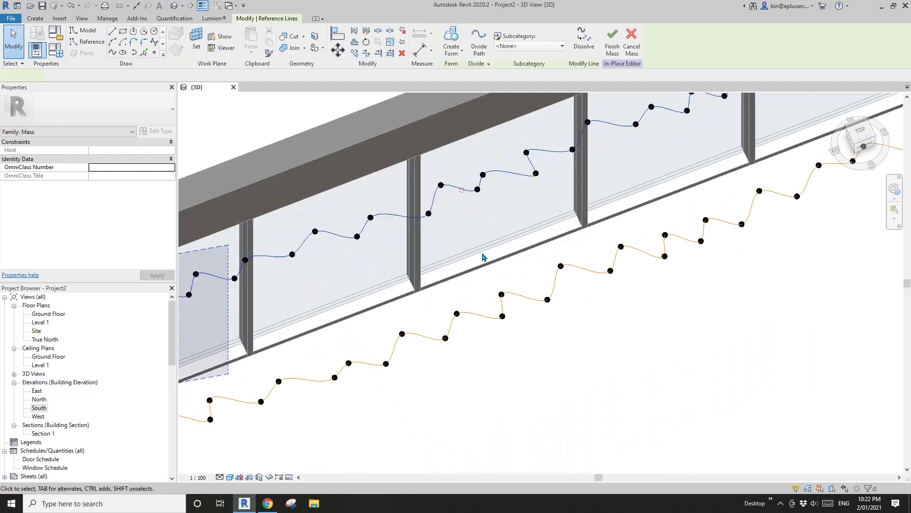
pyautogui.keyDown('ctrl'); pyautogui.click(485, 317); pyautogui.keyUp('ctrl')
pyautogui.keyDown('shift'); pyautogui.moveTo(486, 285); pyautogui.dragTo(577, 61, button='middle'); pyautogui.keyUp('shift')
pyautogui.click(448, 51)
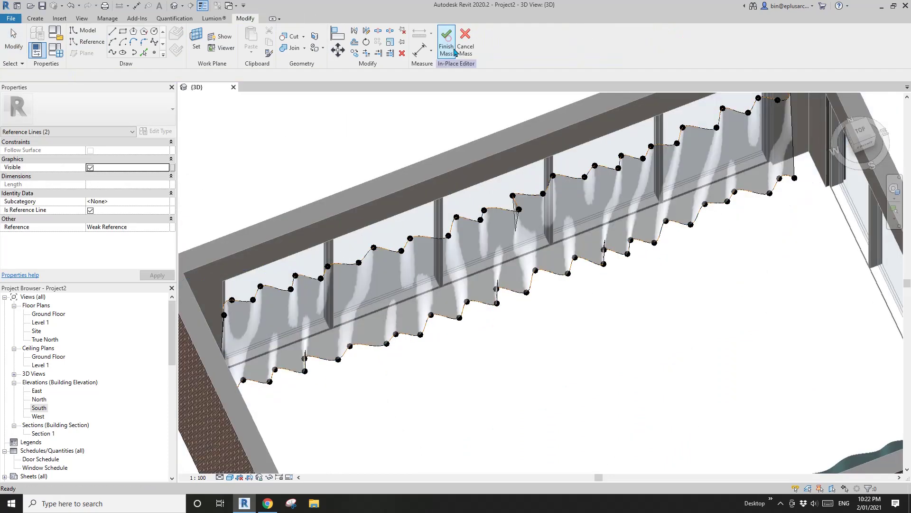
pyautogui.scroll(-2, 479, 185)
pyautogui.keyDown('shift'); pyautogui.moveTo(480, 199); pyautogui.dragTo(480, 154, button='middle'); pyautogui.keyUp('shift')
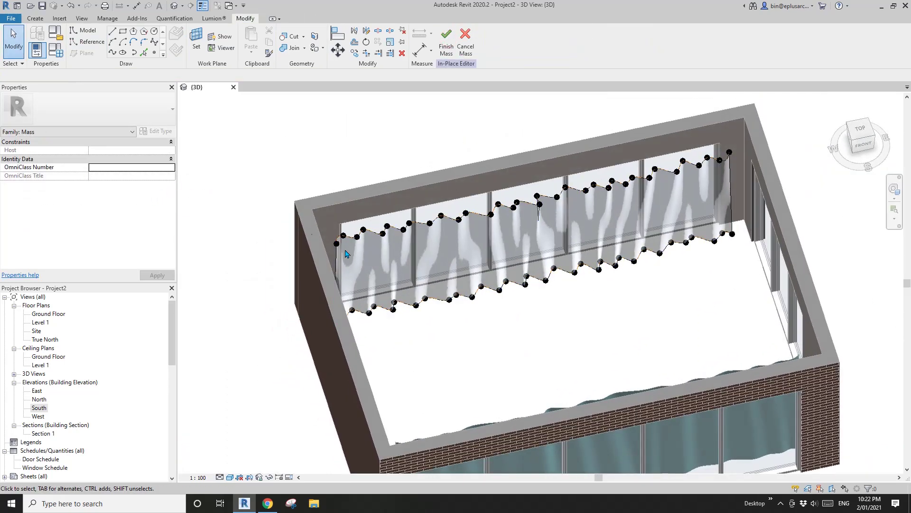
# Assign the Default New Material to the second curtain's form and view it from the front and side.
pyautogui.click(392, 261)
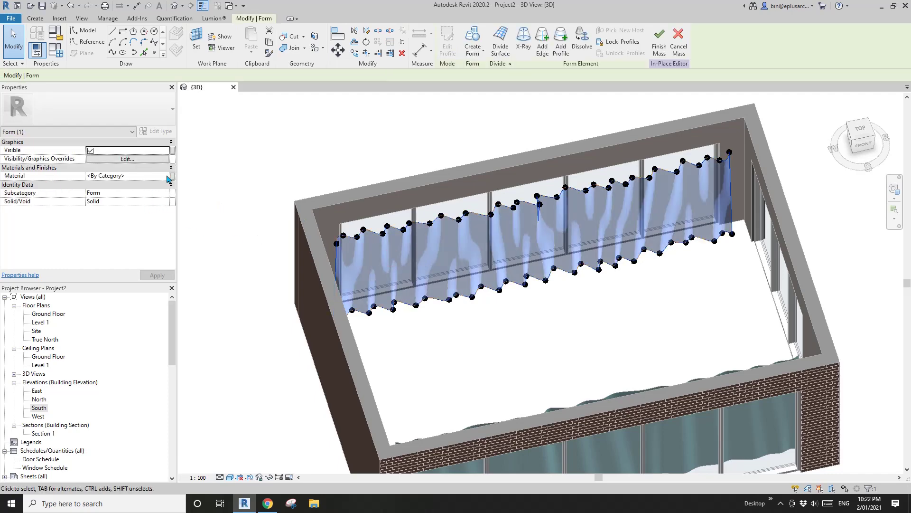
pyautogui.click(169, 176)
pyautogui.click(414, 339)
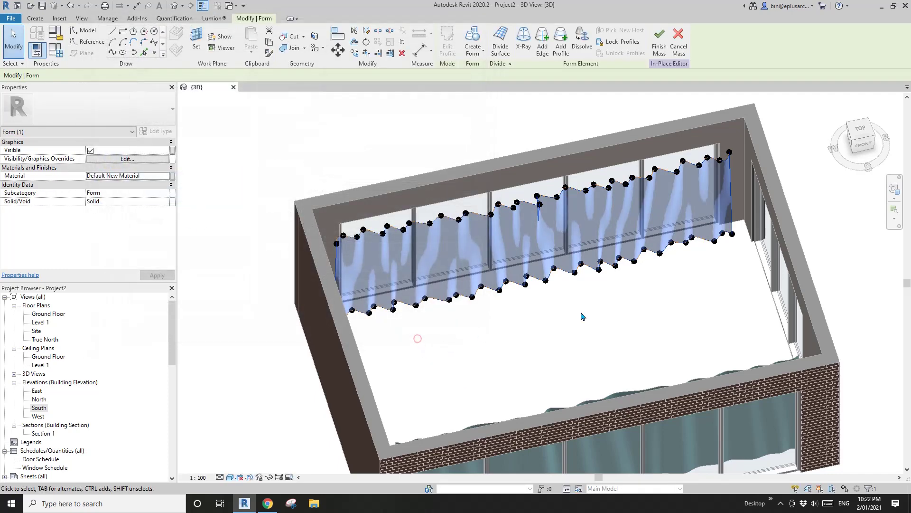
pyautogui.click(591, 305)
pyautogui.keyDown('shift'); pyautogui.moveTo(590, 305); pyautogui.dragTo(593, 199, button='middle'); pyautogui.keyUp('shift')
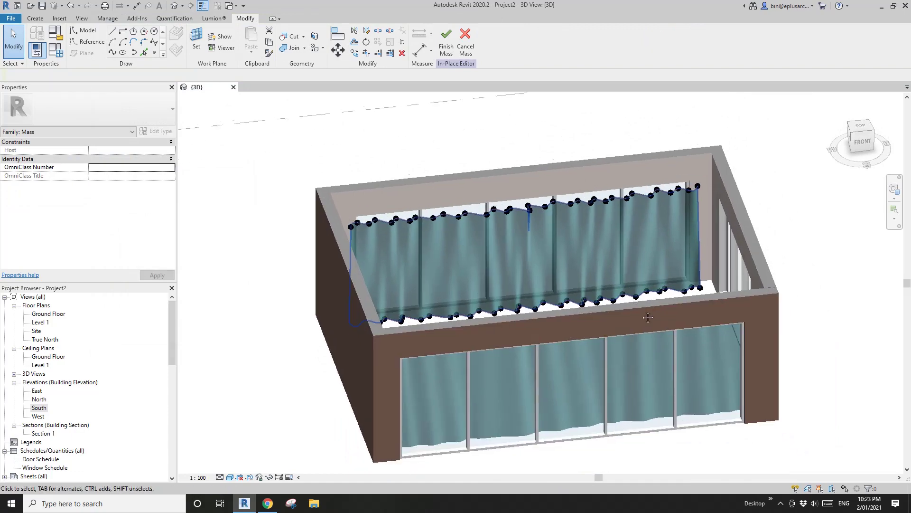
pyautogui.keyDown('shift'); pyautogui.moveTo(647, 317); pyautogui.dragTo(538, 267, button='middle'); pyautogui.keyUp('shift')
pyautogui.scroll(1, 674, 296)
pyautogui.moveTo(674, 297); pyautogui.dragTo(542, 304, button='middle')
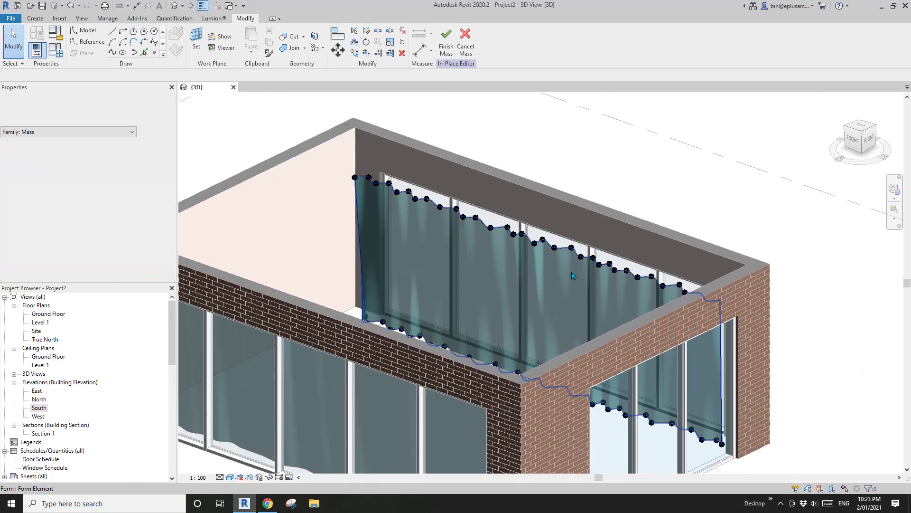
# Try raising the second curtain's upper reference line above the wall in the back view, and return it to its original height.
pyautogui.scroll(2, 561, 252)
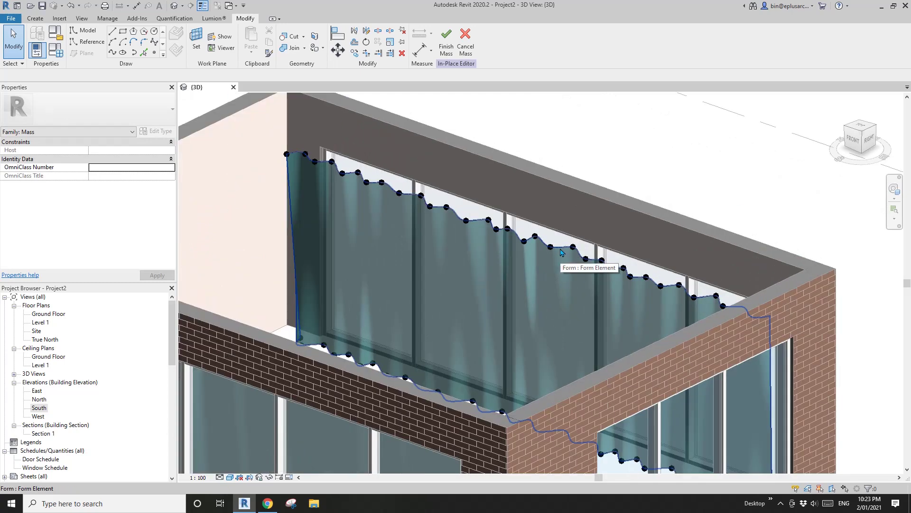
pyautogui.press('Tab')
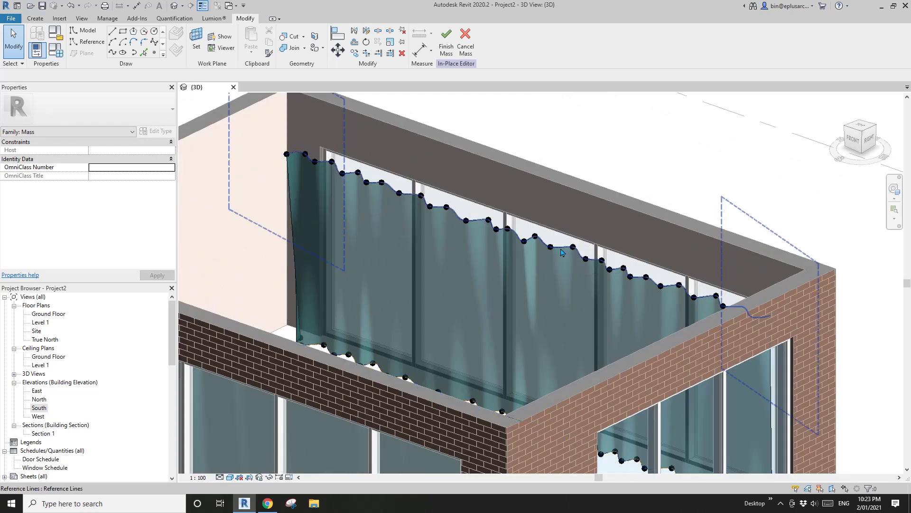
pyautogui.click(532, 238)
pyautogui.scroll(-5, 532, 238)
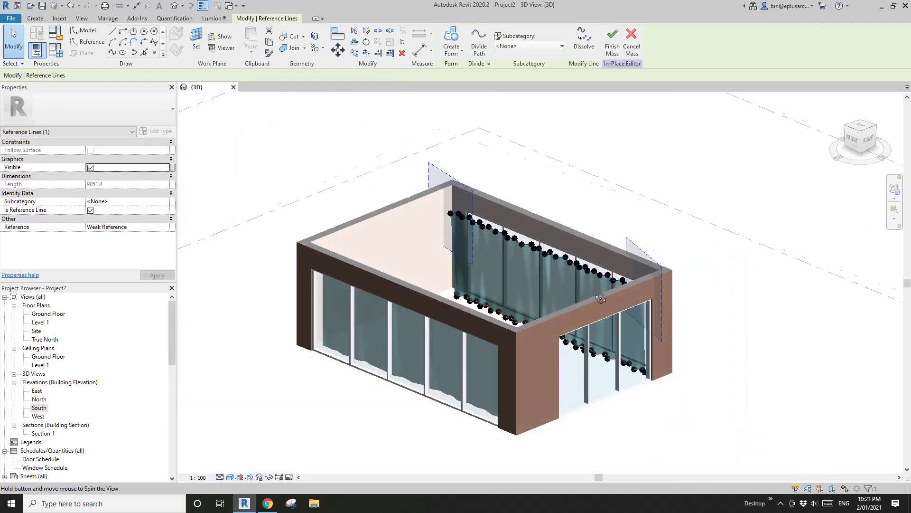
pyautogui.keyDown('shift'); pyautogui.moveTo(474, 256); pyautogui.dragTo(374, 260, button='middle'); pyautogui.keyUp('shift')
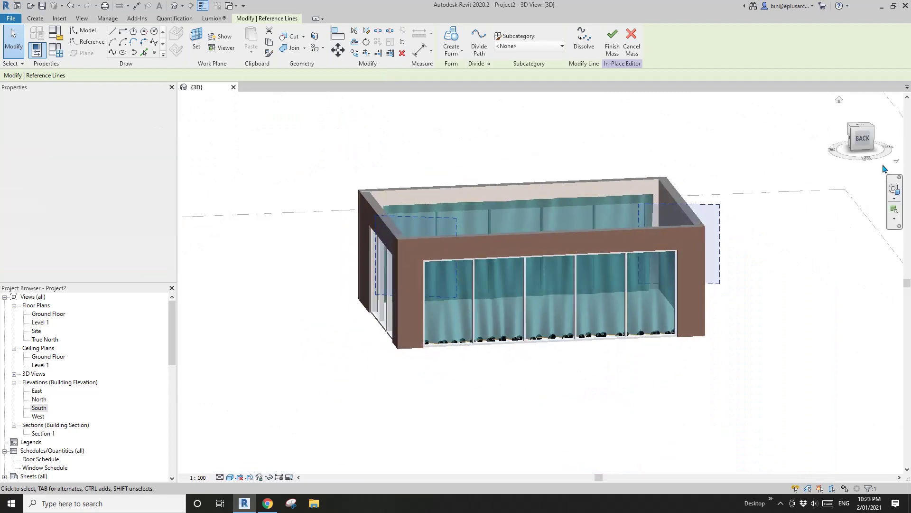
pyautogui.click(864, 140)
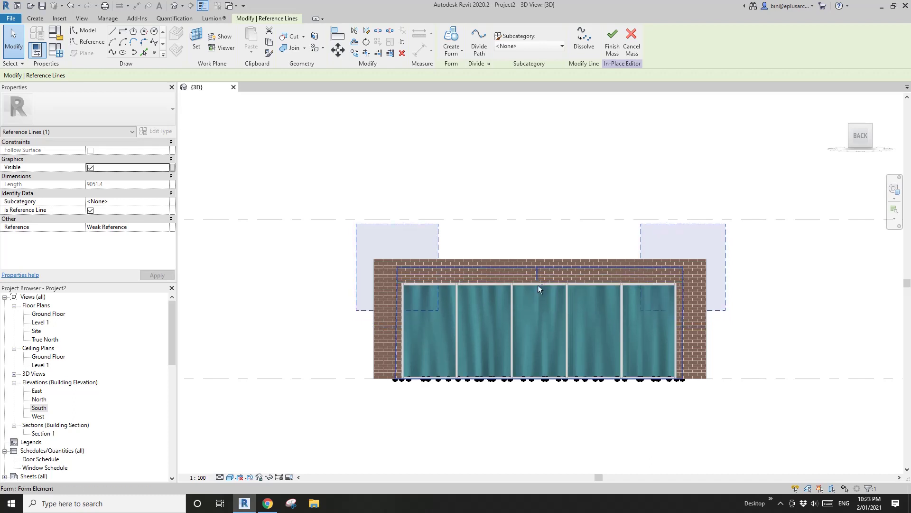
pyautogui.moveTo(539, 288); pyautogui.dragTo(591, 222)
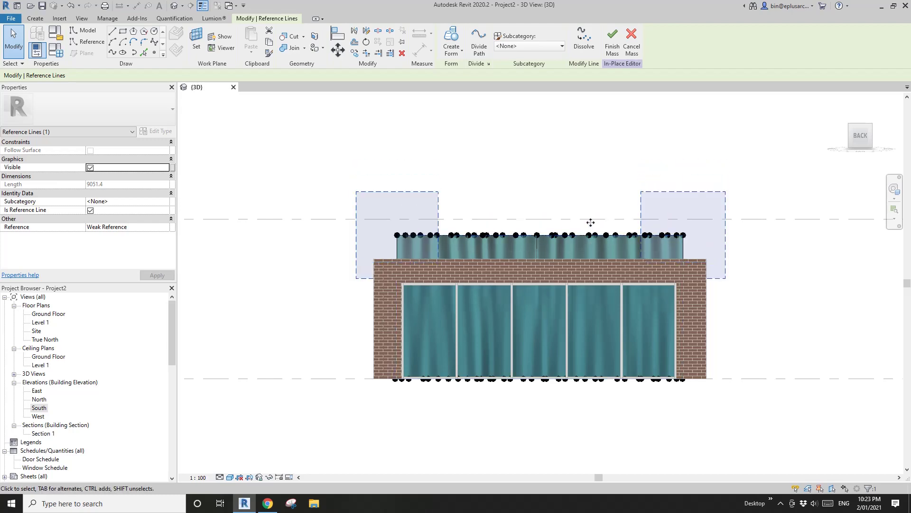
pyautogui.press('Down')
pyautogui.press('Down')
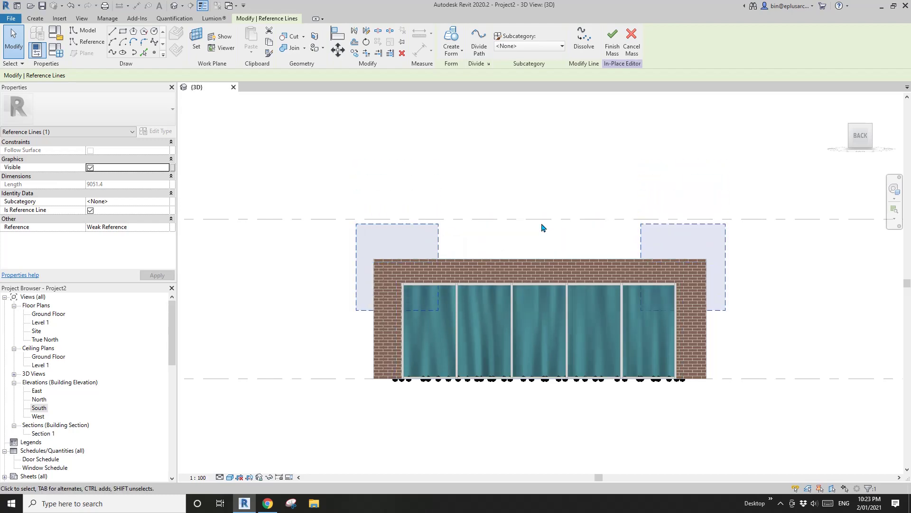
pyautogui.keyDown('shift'); pyautogui.moveTo(523, 254); pyautogui.dragTo(569, 334, button='middle'); pyautogui.keyUp('shift')
pyautogui.press('Escape')
# Pull a reference point near the middle of the second curtain's lower edge outward along the floor into the room.
pyautogui.scroll(6, 549, 336)
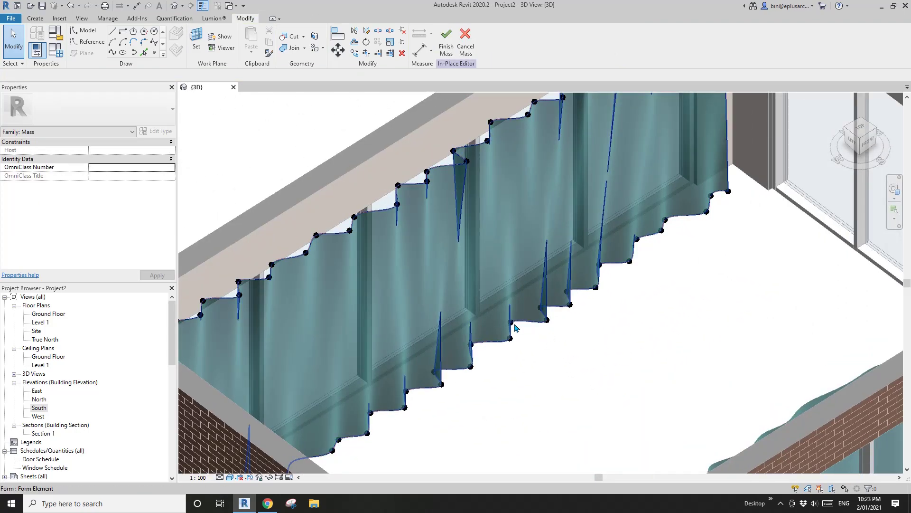
pyautogui.click(513, 323)
pyautogui.keyDown('shift'); pyautogui.moveTo(513, 324); pyautogui.dragTo(536, 344, button='middle'); pyautogui.keyUp('shift')
pyautogui.click(537, 345)
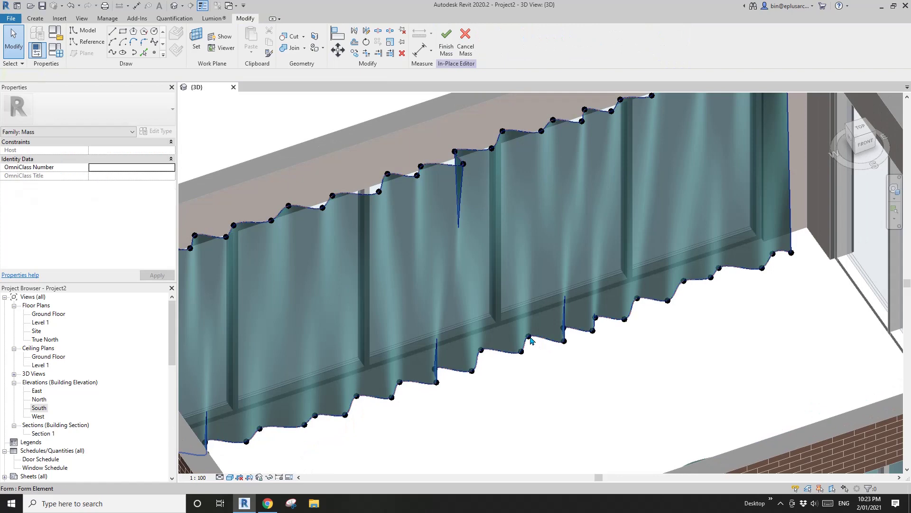
pyautogui.click(529, 336)
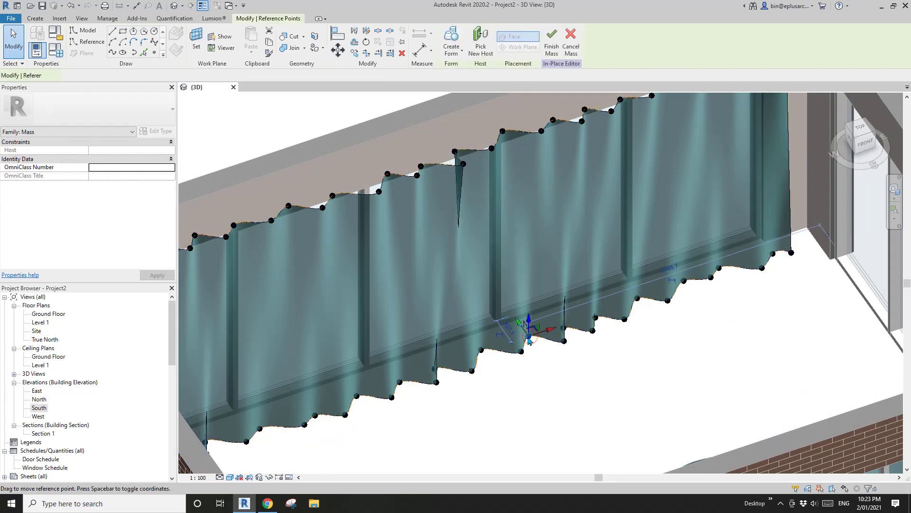
pyautogui.moveTo(518, 326); pyautogui.dragTo(542, 358)
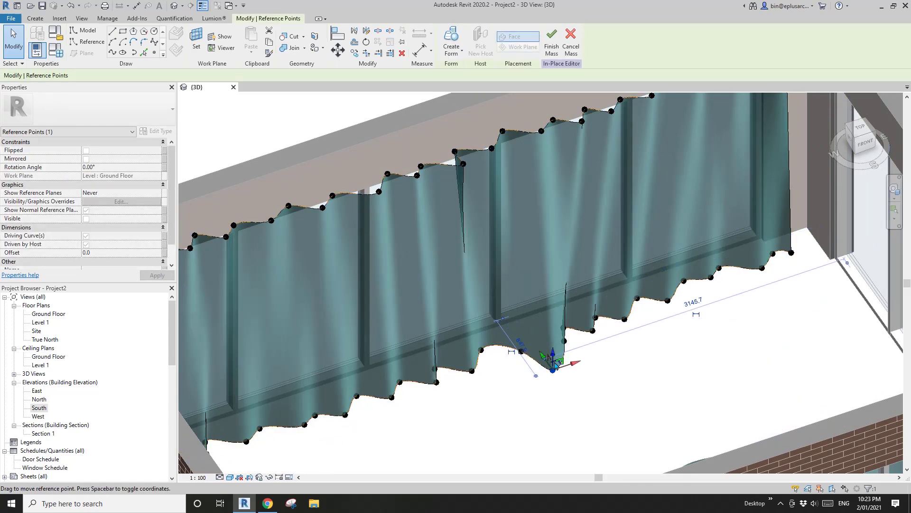
# Raise the pulled-out reference point above the floor to an offset of about 450 mm.
pyautogui.keyDown('shift'); pyautogui.moveTo(551, 361); pyautogui.dragTo(684, 366, button='middle'); pyautogui.keyUp('shift')
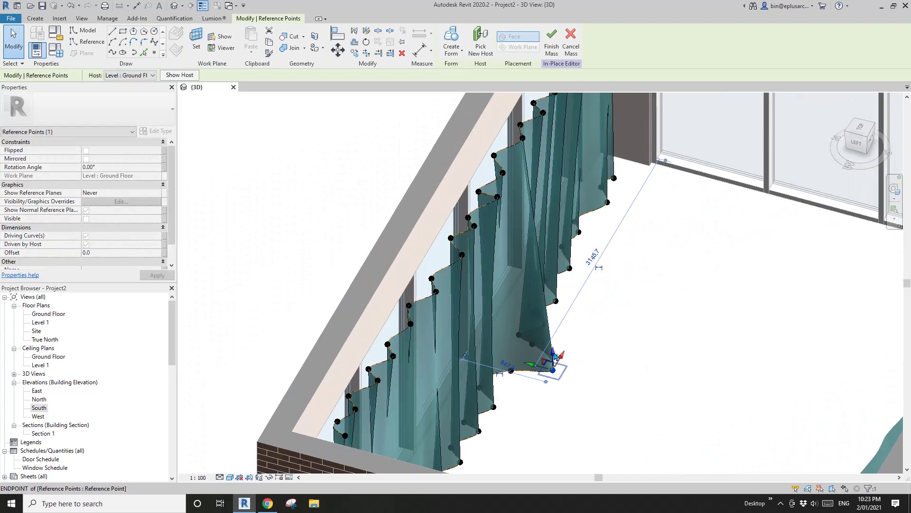
pyautogui.moveTo(553, 362); pyautogui.dragTo(564, 340)
pyautogui.keyDown('shift'); pyautogui.moveTo(582, 355); pyautogui.dragTo(361, 333, button='middle'); pyautogui.keyUp('shift')
pyautogui.keyDown('shift'); pyautogui.moveTo(654, 295); pyautogui.dragTo(674, 250, button='middle'); pyautogui.keyUp('shift')
pyautogui.press('Escape')
pyautogui.scroll(2, 655, 319)
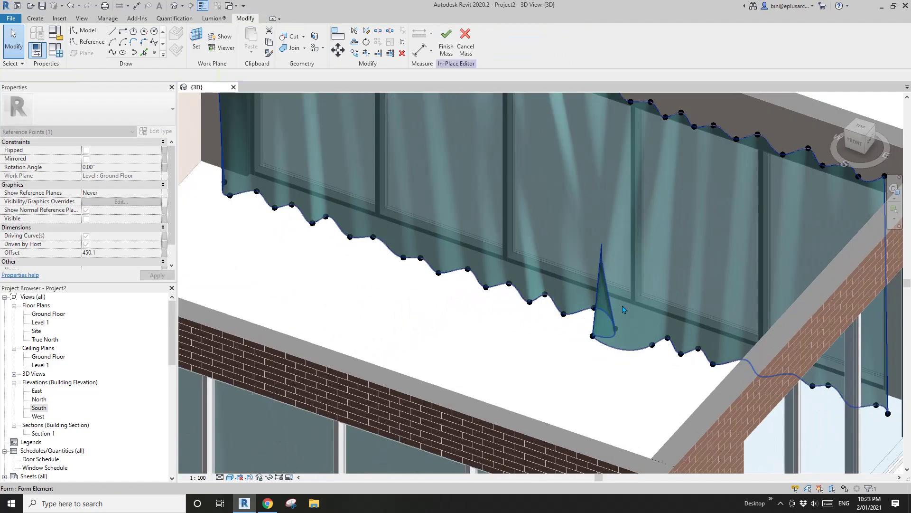
# Move the reference point beside the raised one on the second curtain's lower edge and raise it to an offset of about 160 mm.
pyautogui.moveTo(658, 289); pyautogui.dragTo(582, 302, button='middle')
pyautogui.click(580, 362)
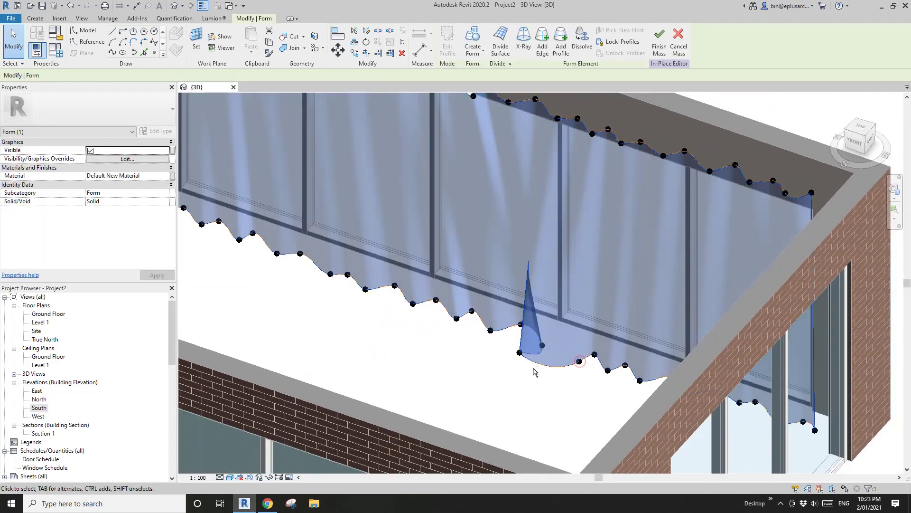
pyautogui.keyDown('shift'); pyautogui.moveTo(535, 370); pyautogui.dragTo(695, 351, button='middle'); pyautogui.keyUp('shift')
pyautogui.press('Escape')
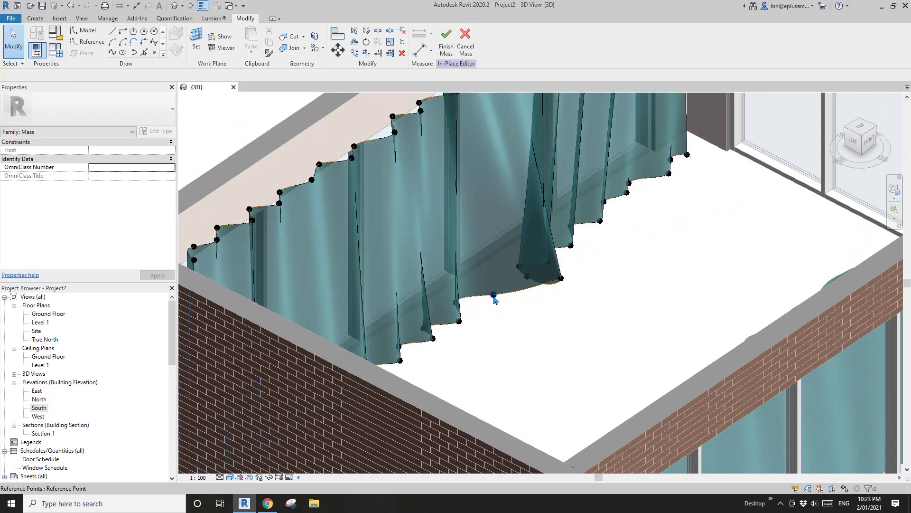
pyautogui.moveTo(528, 306)
pyautogui.keyDown('shift'); pyautogui.mouseDown(button='middle')
pyautogui.moveTo(518, 308)
pyautogui.moveTo(542, 315)
pyautogui.mouseUp(button='middle'); pyautogui.keyUp('shift')
pyautogui.click(518, 312)
pyautogui.scroll(1, 537, 305)
pyautogui.moveTo(537, 309); pyautogui.dragTo(525, 306)
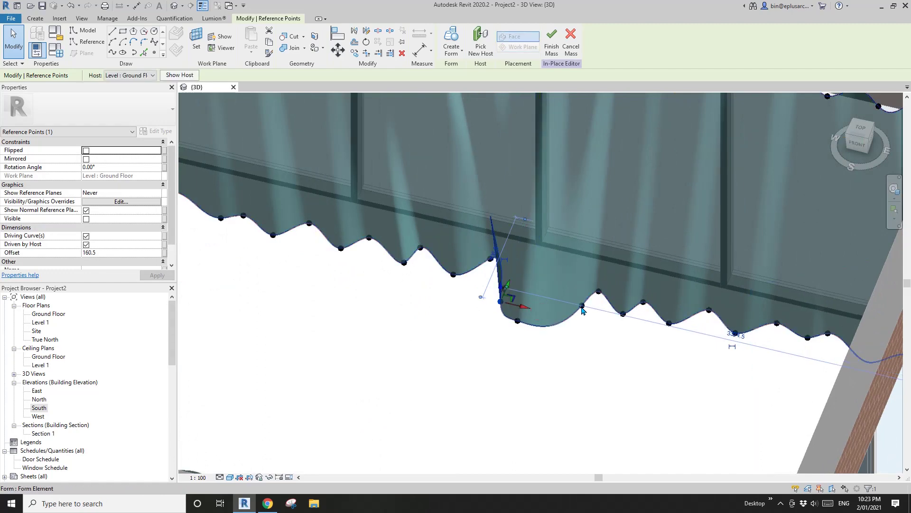
# Lower the highest reference point to an offset of about 249 mm and its neighbour to 50 mm, and finish the second curtain's mass.
pyautogui.keyDown('shift'); pyautogui.moveTo(583, 311); pyautogui.dragTo(537, 264, button='middle'); pyautogui.keyUp('shift')
pyautogui.press('Escape')
pyautogui.click(536, 260)
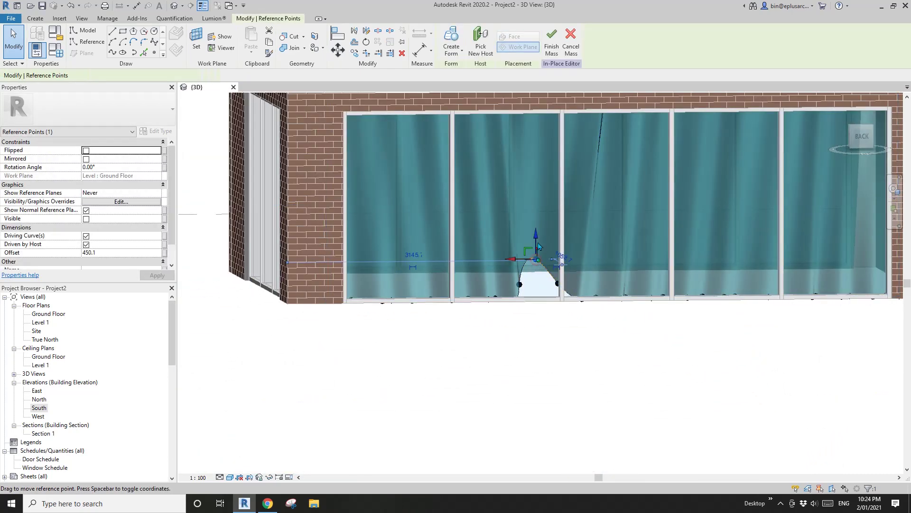
pyautogui.moveTo(537, 232); pyautogui.dragTo(536, 248)
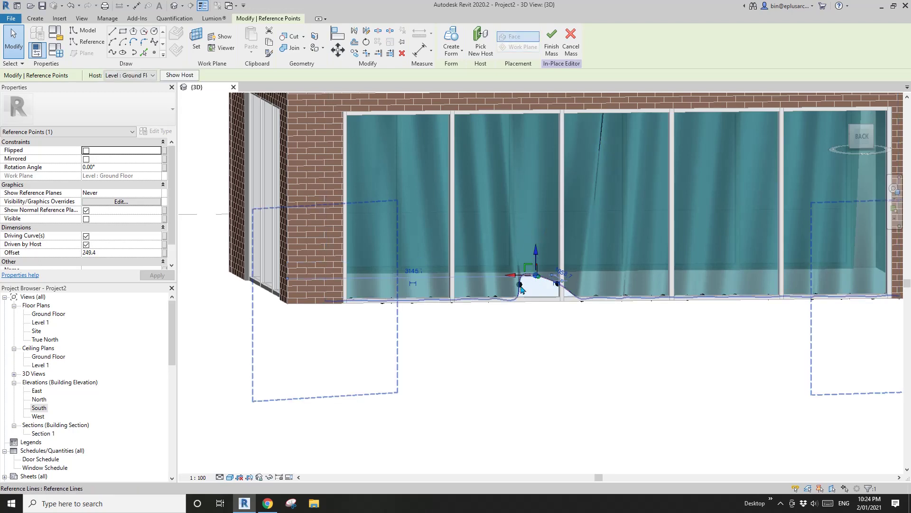
pyautogui.click(521, 285)
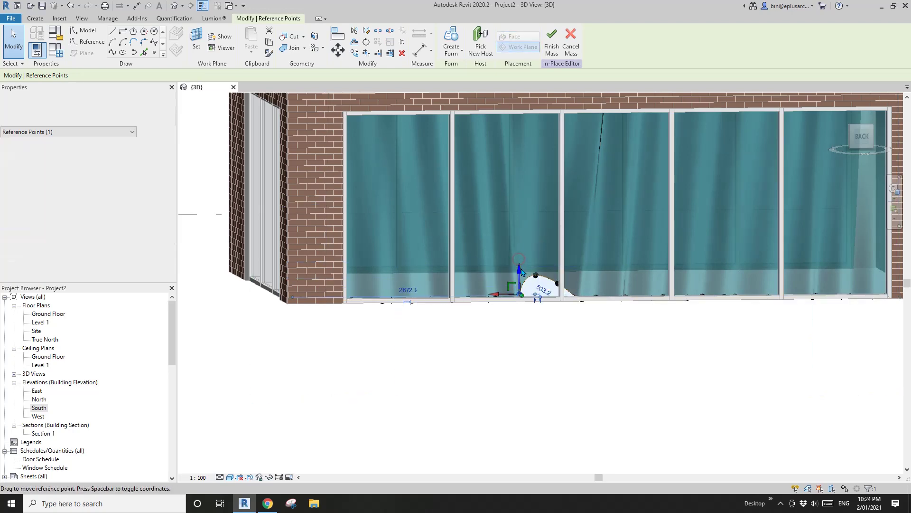
pyautogui.keyDown('shift'); pyautogui.moveTo(520, 269); pyautogui.dragTo(517, 324, button='middle'); pyautogui.keyUp('shift')
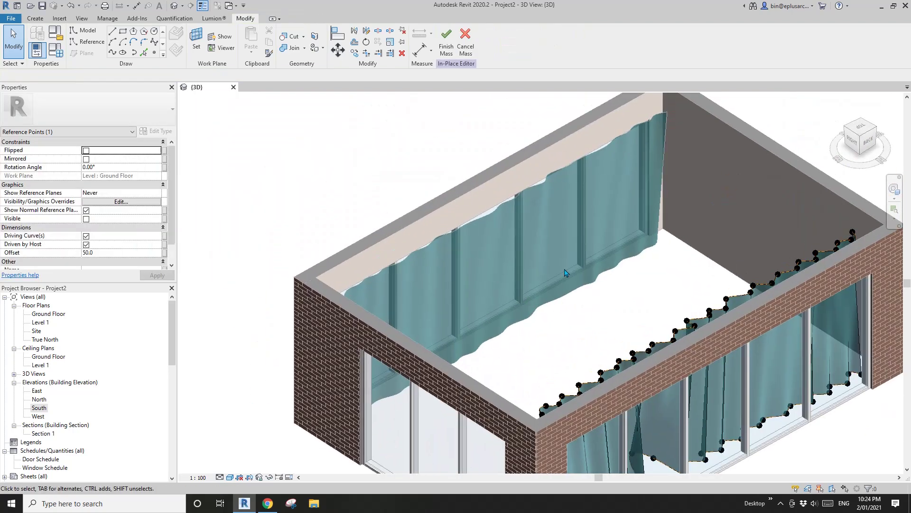
pyautogui.moveTo(528, 280); pyautogui.dragTo(517, 237, button='middle')
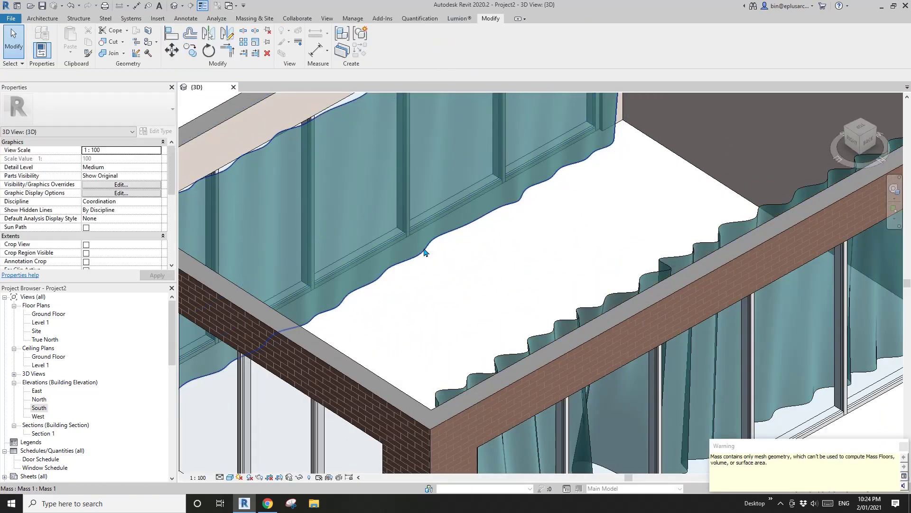
# Open the first curtain's mass on the opposite glazed wall for in-place editing.
pyautogui.click(424, 251)
pyautogui.scroll(-4, 568, 275)
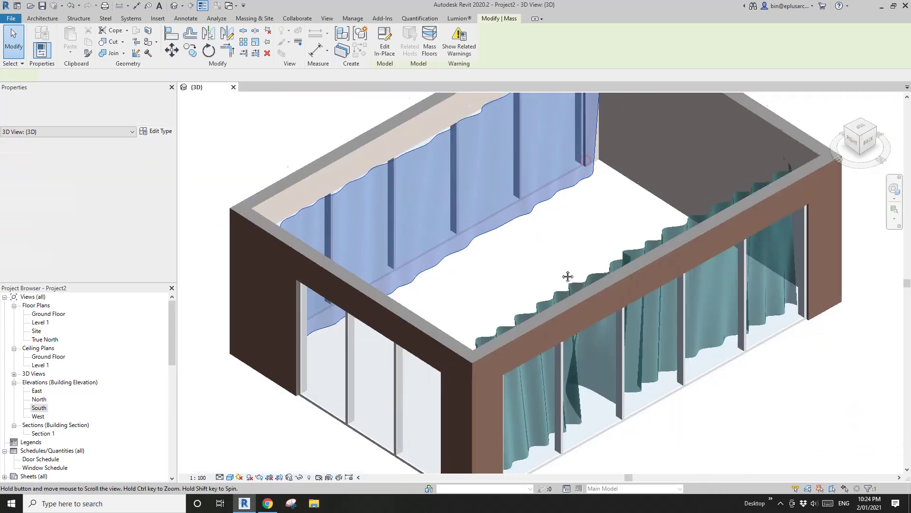
pyautogui.moveTo(481, 220); pyautogui.dragTo(475, 252, button='middle')
pyautogui.click(413, 115)
pyautogui.click(460, 226)
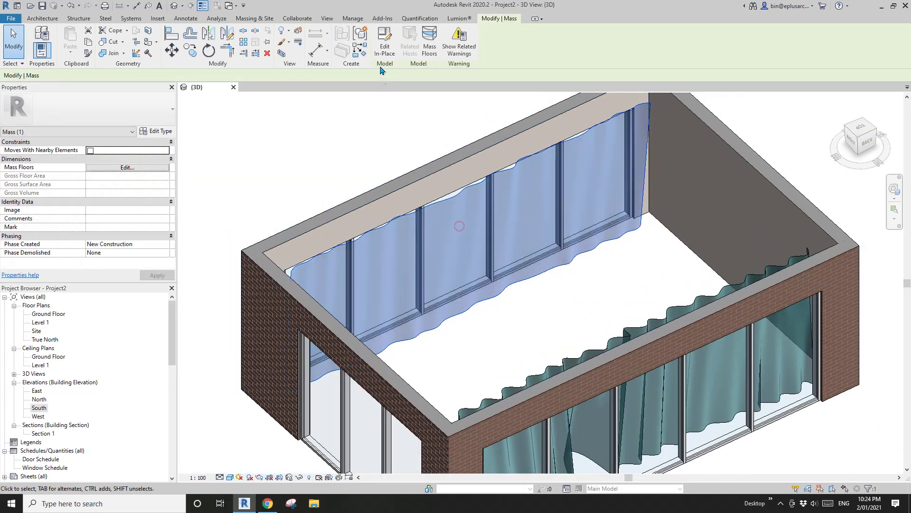
pyautogui.click(383, 49)
pyautogui.scroll(3, 483, 309)
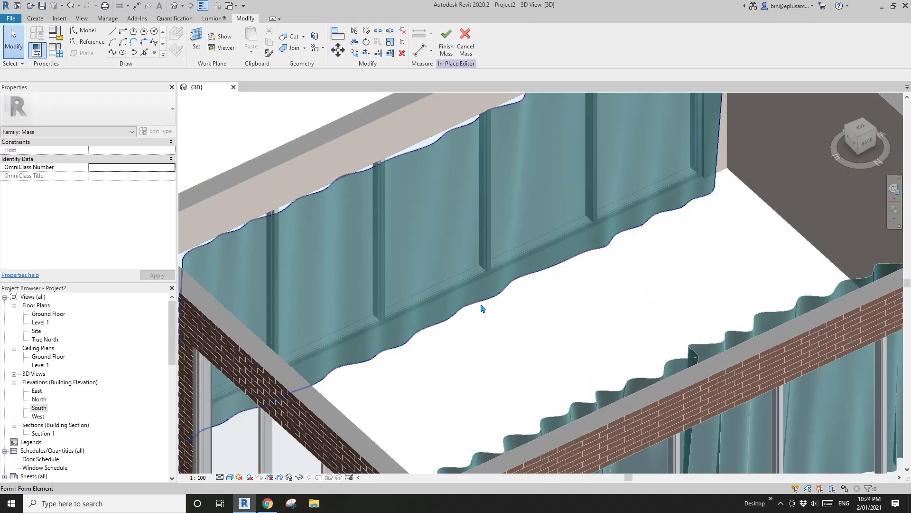
# Shift a control point of the first curtain's lower spline within the Ground Floor plane and finish the mass.
pyautogui.click(481, 303)
pyautogui.scroll(-1, 482, 304)
pyautogui.keyDown('shift'); pyautogui.moveTo(483, 303); pyautogui.dragTo(548, 202, button='middle'); pyautogui.keyUp('shift')
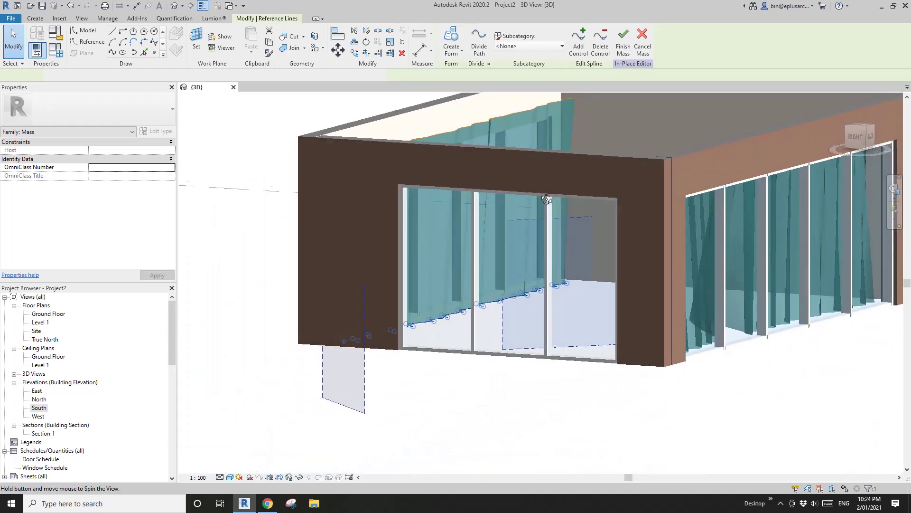
pyautogui.keyDown('shift'); pyautogui.moveTo(473, 316); pyautogui.dragTo(572, 359, button='middle'); pyautogui.keyUp('shift')
pyautogui.scroll(3, 597, 304)
pyautogui.moveTo(504, 298); pyautogui.dragTo(579, 314)
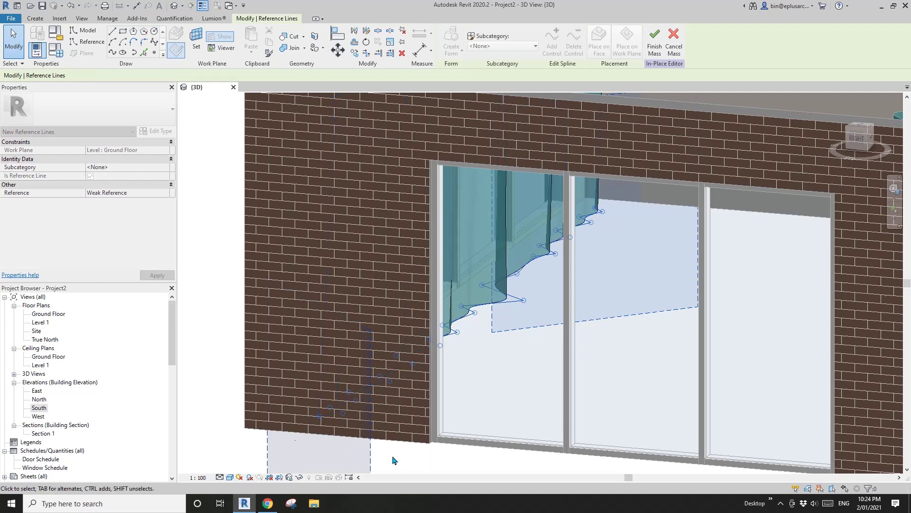
pyautogui.click(494, 236)
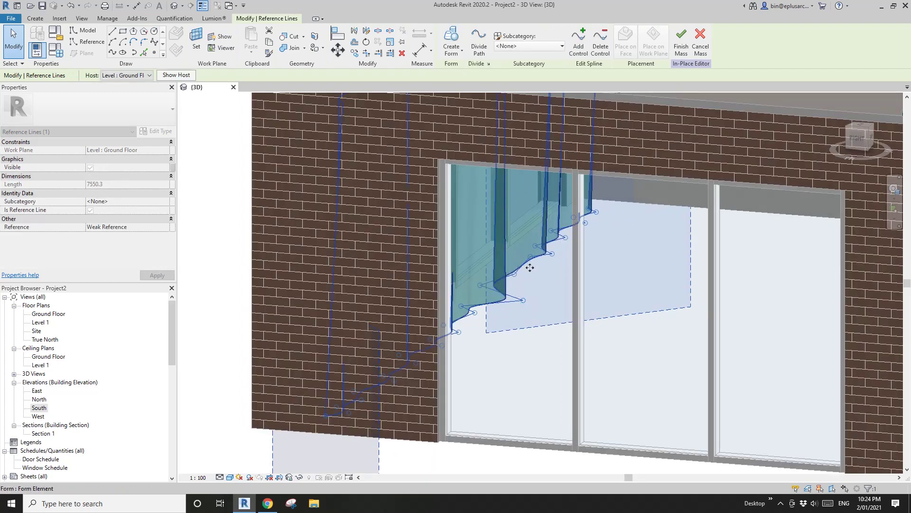
pyautogui.moveTo(530, 267); pyautogui.dragTo(510, 287, button='middle')
pyautogui.scroll(-1, 510, 286)
pyautogui.press('Escape')
pyautogui.click(444, 41)
# Open the second curtain's mass for in-place editing again.
pyautogui.scroll(-3, 532, 199)
pyautogui.keyDown('shift'); pyautogui.moveTo(565, 223); pyautogui.dragTo(600, 277, button='middle'); pyautogui.keyUp('shift')
pyautogui.click(670, 198)
pyautogui.scroll(2, 670, 198)
pyautogui.moveTo(670, 198); pyautogui.dragTo(563, 199, button='middle')
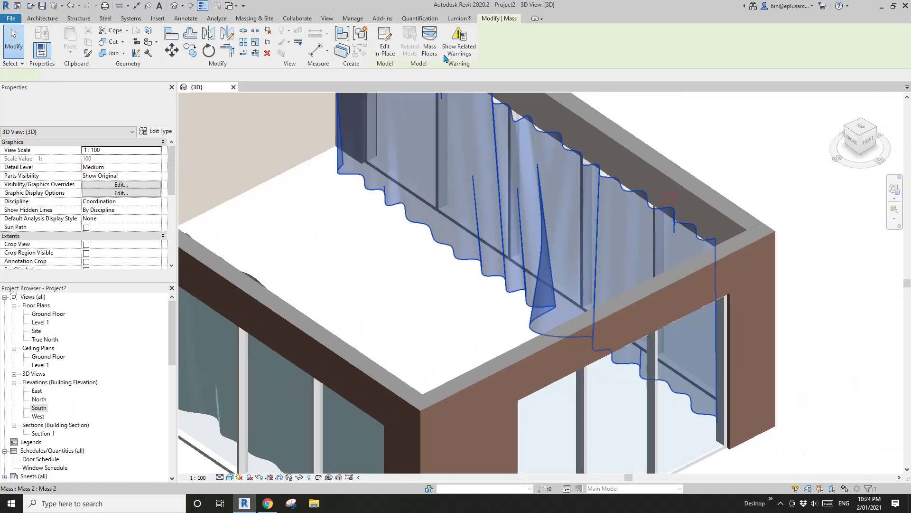
pyautogui.click(385, 41)
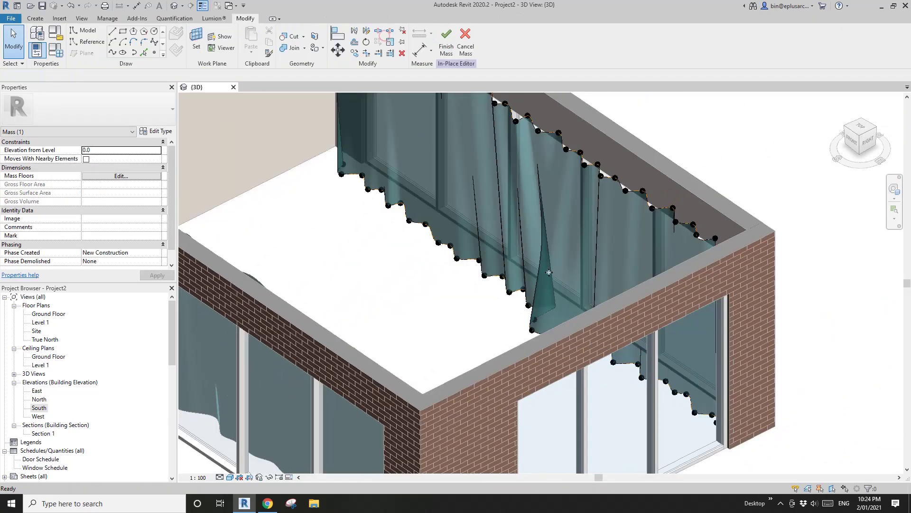
# Pull another lower-edge reference point of the second curtain into the room, raise it to an offset of about 606 mm, and finish the mass.
pyautogui.click(484, 276)
pyautogui.keyDown('shift'); pyautogui.moveTo(485, 276); pyautogui.dragTo(510, 239, button='middle'); pyautogui.keyUp('shift')
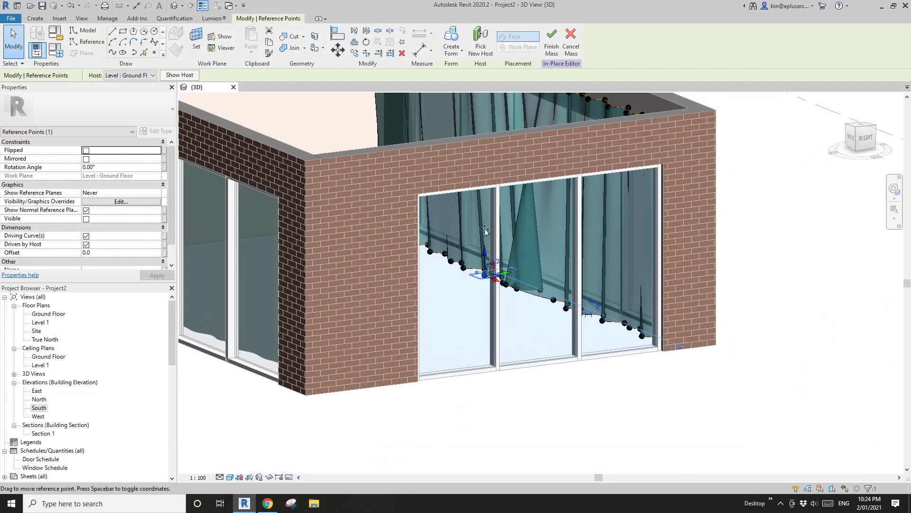
pyautogui.moveTo(506, 226); pyautogui.dragTo(463, 230)
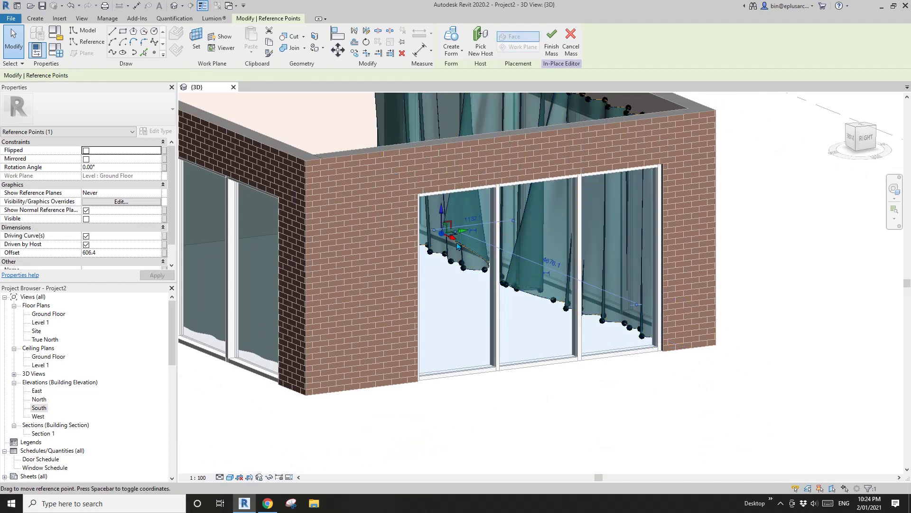
pyautogui.keyDown('shift'); pyautogui.moveTo(507, 266); pyautogui.dragTo(622, 393, button='middle'); pyautogui.keyUp('shift')
pyautogui.click(527, 255)
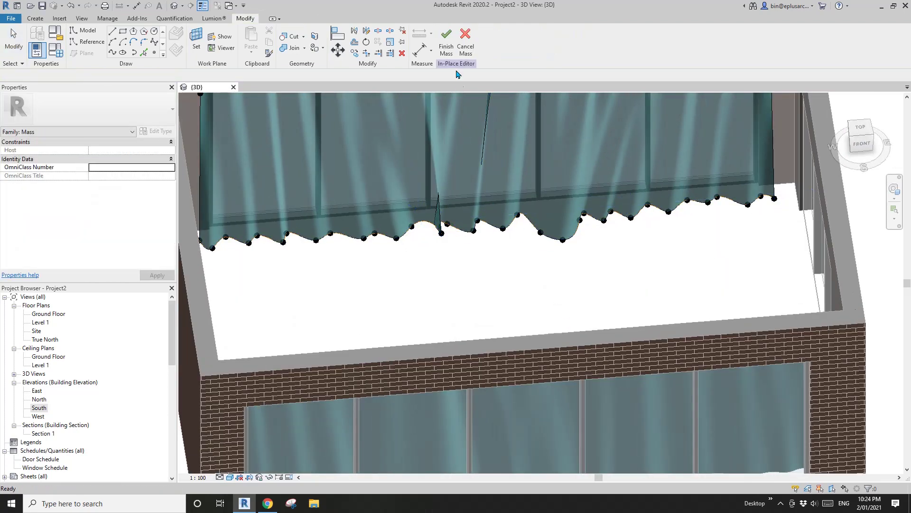
pyautogui.click(451, 49)
# Examine both finished curtains from above and at an angle, comparing the folds of the second curtain with the first.
pyautogui.scroll(-3, 498, 192)
pyautogui.keyDown('shift'); pyautogui.moveTo(610, 266); pyautogui.dragTo(445, 246, button='middle'); pyautogui.keyUp('shift')
pyautogui.moveTo(370, 228); pyautogui.dragTo(450, 252, button='middle')
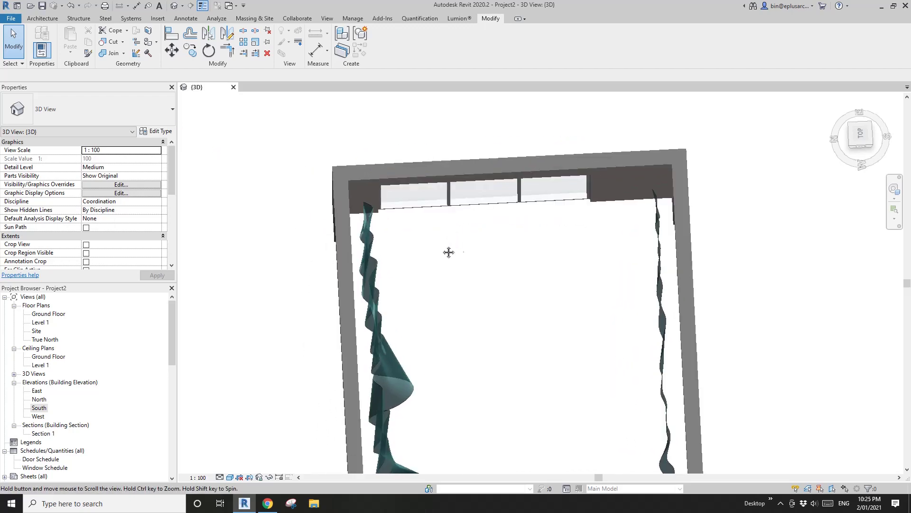
pyautogui.click(380, 272)
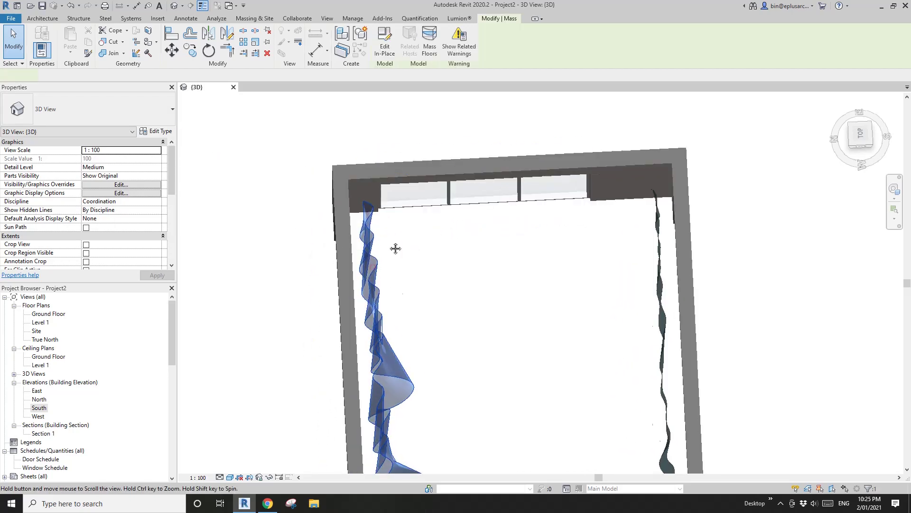
pyautogui.keyDown('shift'); pyautogui.moveTo(394, 248); pyautogui.dragTo(376, 227, button='middle'); pyautogui.keyUp('shift')
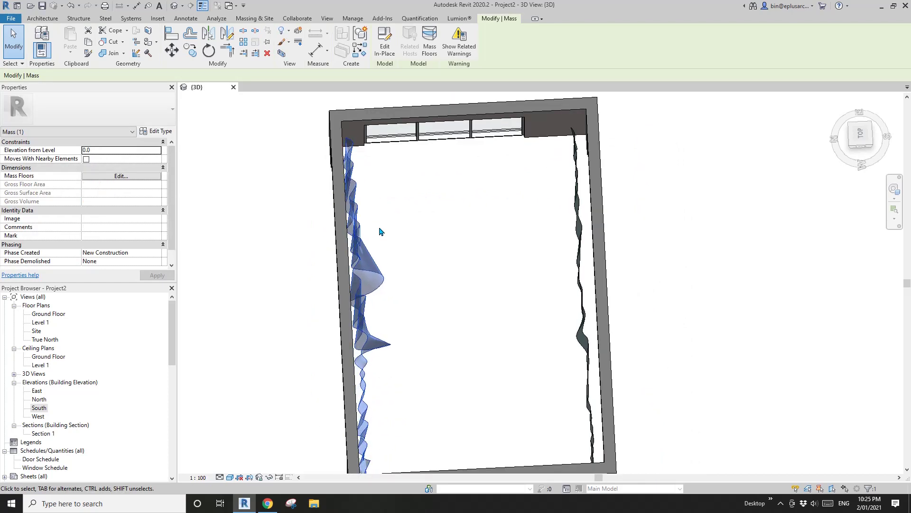
pyautogui.scroll(-1, 379, 224)
pyautogui.click(380, 224)
pyautogui.keyDown('shift'); pyautogui.moveTo(380, 224); pyautogui.dragTo(405, 155, button='middle'); pyautogui.keyUp('shift')
pyautogui.keyDown('shift'); pyautogui.moveTo(465, 206); pyautogui.dragTo(511, 236, button='middle'); pyautogui.keyUp('shift')
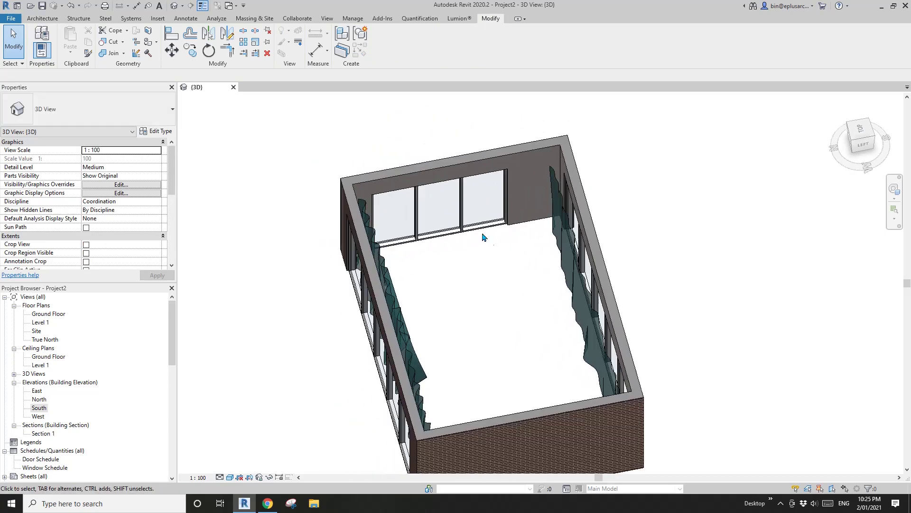
# Create a new family from the Metric Generic Model Adaptive.rft template.
pyautogui.click(12, 18)
pyautogui.moveTo(62, 56)
pyautogui.click(120, 81)
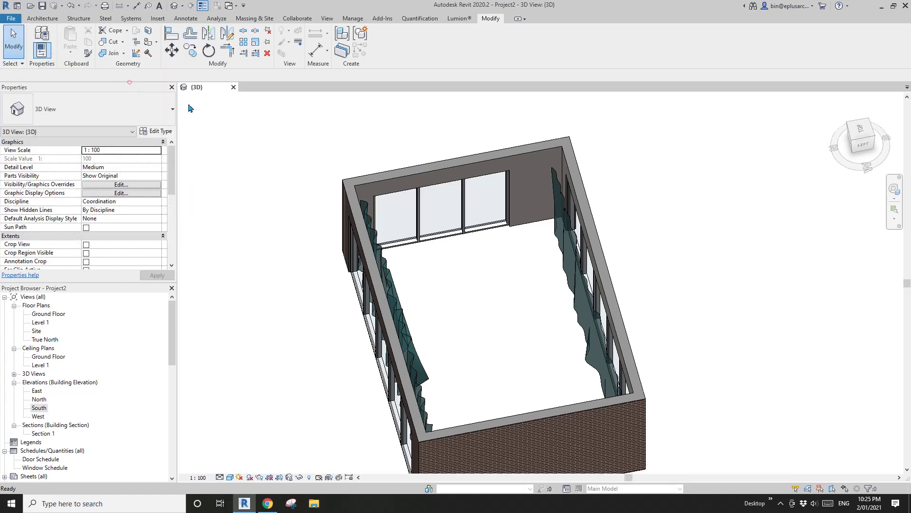
pyautogui.click(495, 182)
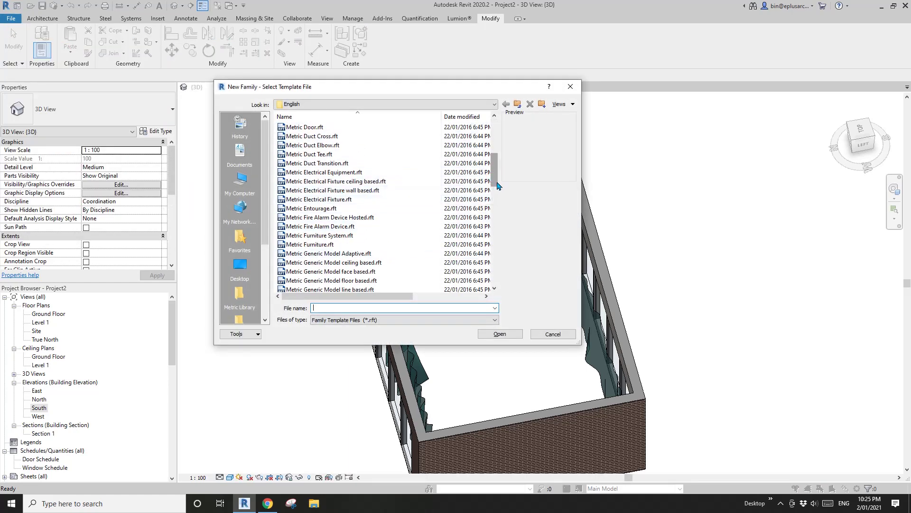
pyautogui.scroll(-1, 332, 213)
pyautogui.click(285, 226)
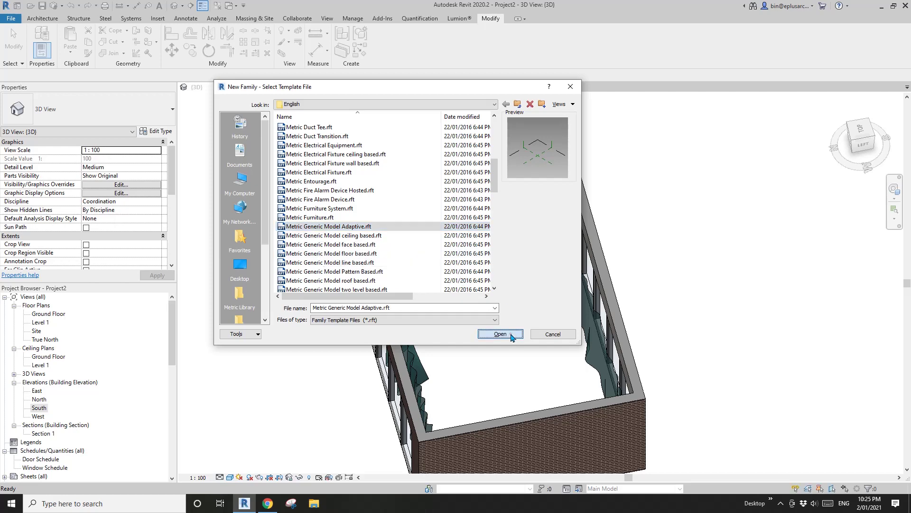
pyautogui.click(502, 334)
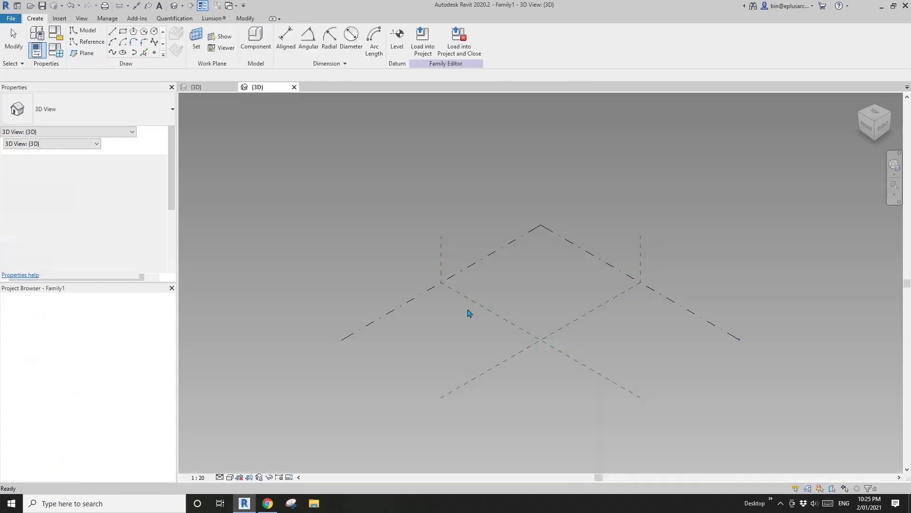
# Place two reference points on the Ref. Level plane, on either side of the reference plane running through the intersection.
pyautogui.scroll(3, 369, 309)
pyautogui.moveTo(371, 309); pyautogui.dragTo(356, 303, button='middle')
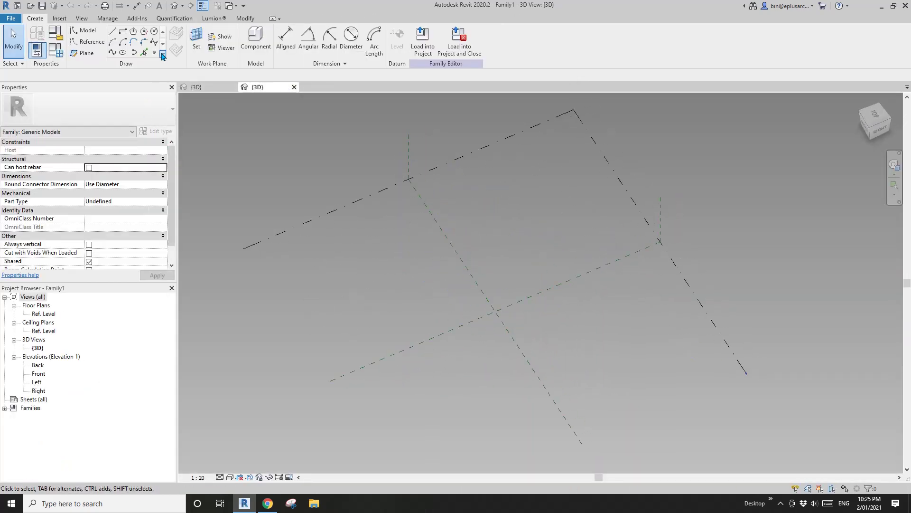
pyautogui.click(155, 53)
pyautogui.moveTo(466, 283); pyautogui.dragTo(455, 309, button='middle')
pyautogui.click(389, 307)
pyautogui.click(508, 273)
pyautogui.press('Escape')
# Make both reference points adaptive.
pyautogui.moveTo(285, 173); pyautogui.dragTo(545, 358)
pyautogui.click(498, 40)
pyautogui.scroll(3, 470, 273)
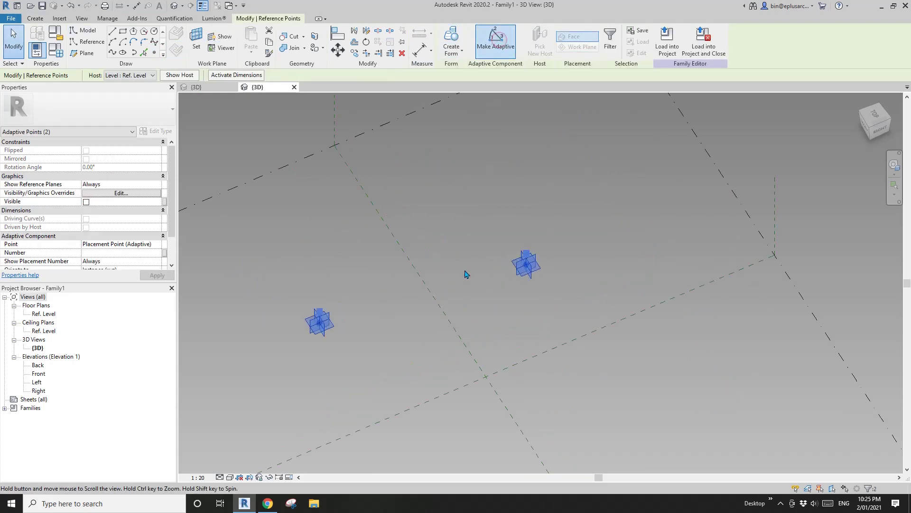
# Connect the two adaptive points with a spline through points and convert it into a reference line.
pyautogui.click(111, 53)
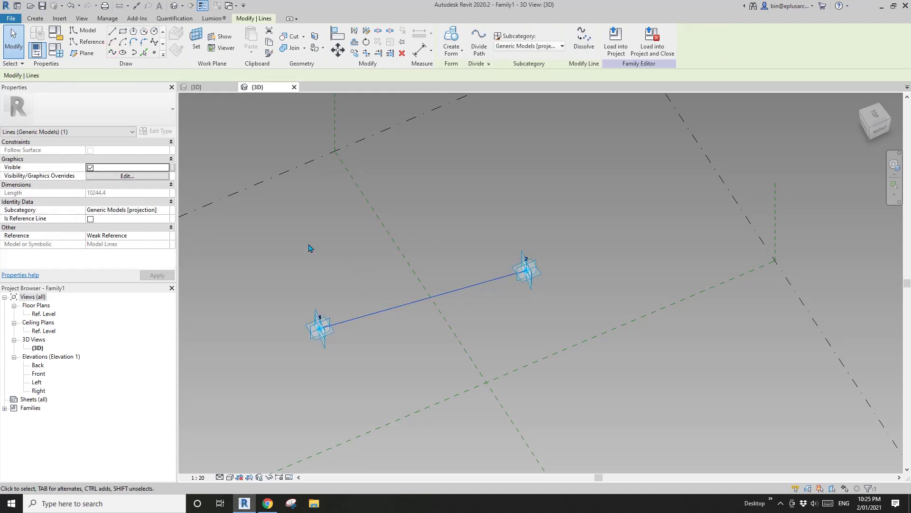
pyautogui.click(90, 219)
pyautogui.moveTo(390, 257); pyautogui.dragTo(389, 268, button='middle')
pyautogui.click(382, 292)
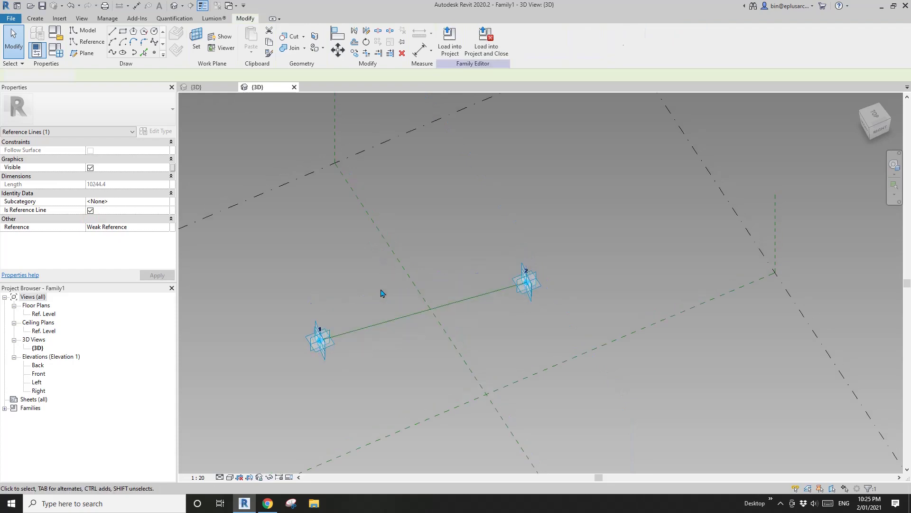
# Set the work plane on the reference line and place an aligned dimension between adaptive points 1 and 2.
pyautogui.scroll(1, 422, 310)
pyautogui.keyDown('shift'); pyautogui.moveTo(450, 323); pyautogui.dragTo(440, 265, button='middle'); pyautogui.keyUp('shift')
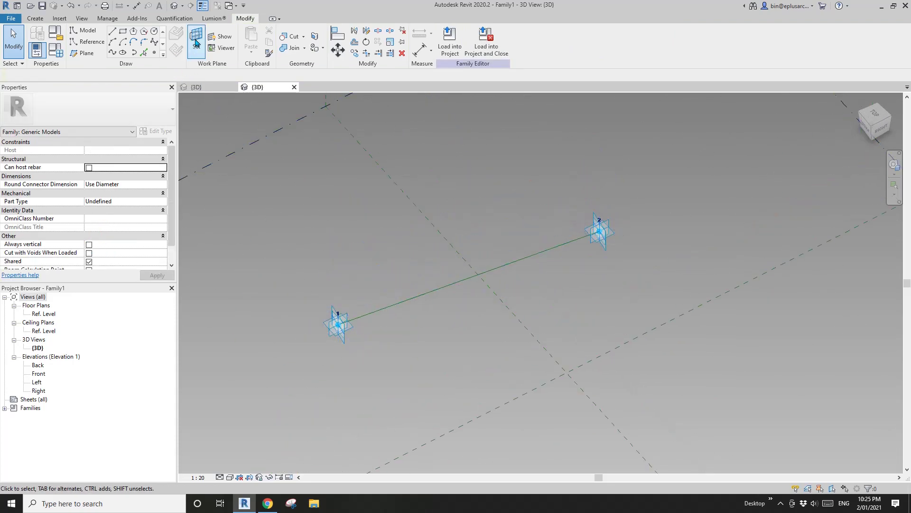
pyautogui.click(196, 43)
pyautogui.click(449, 287)
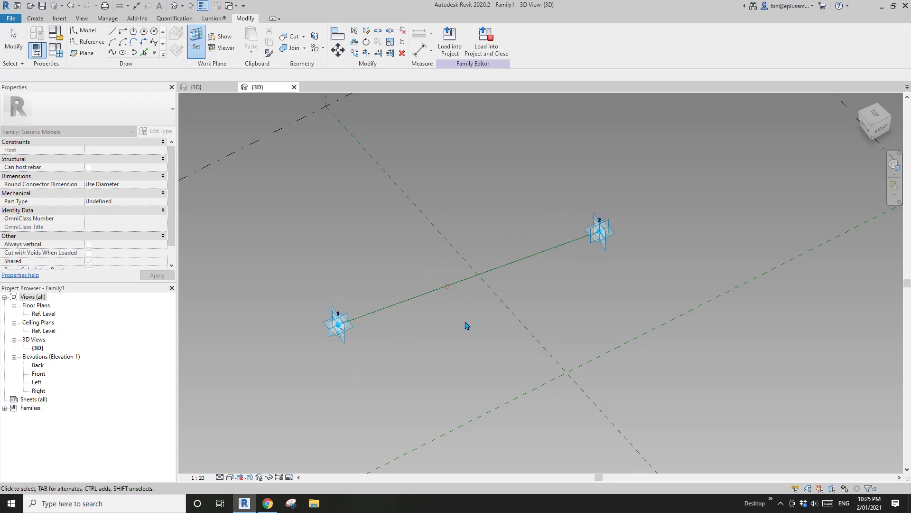
pyautogui.press('i')
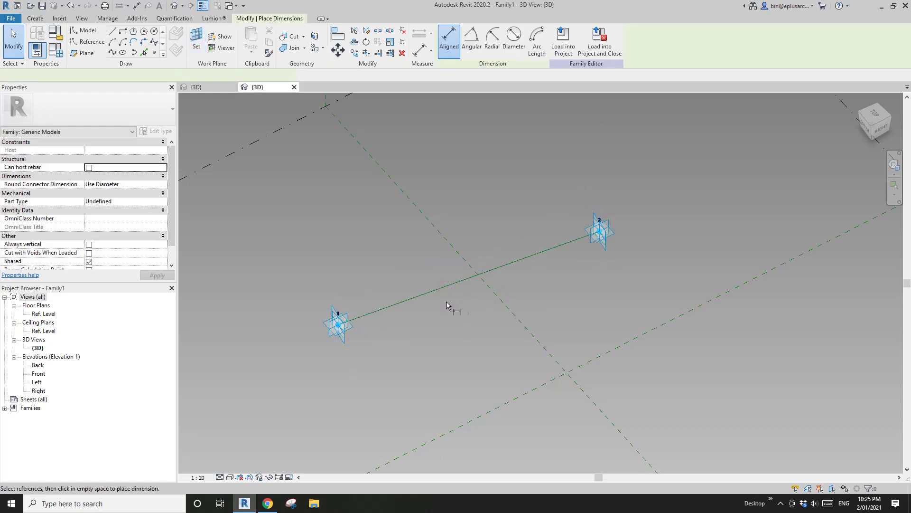
pyautogui.click(340, 327)
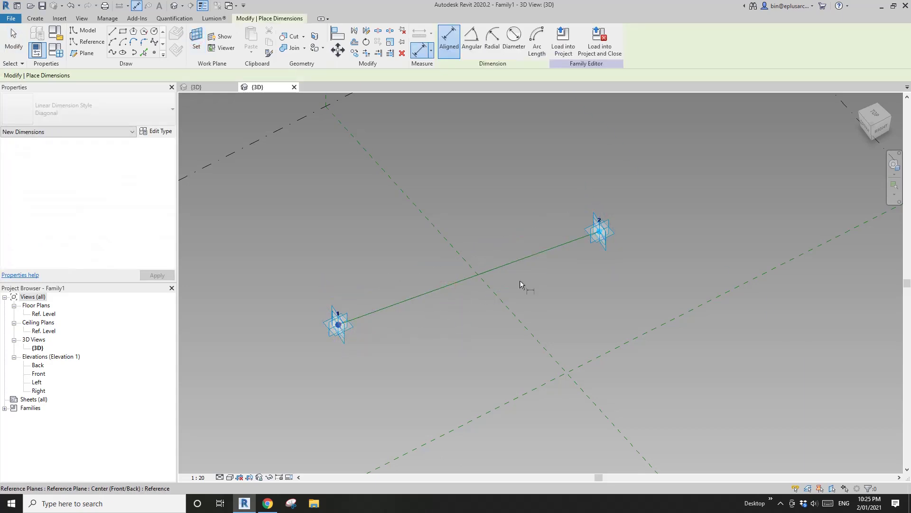
pyautogui.click(600, 233)
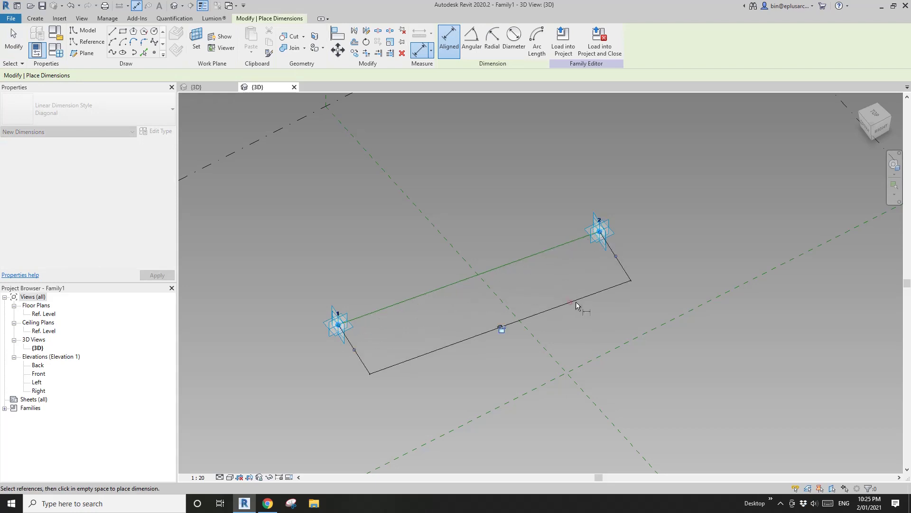
pyautogui.click(565, 306)
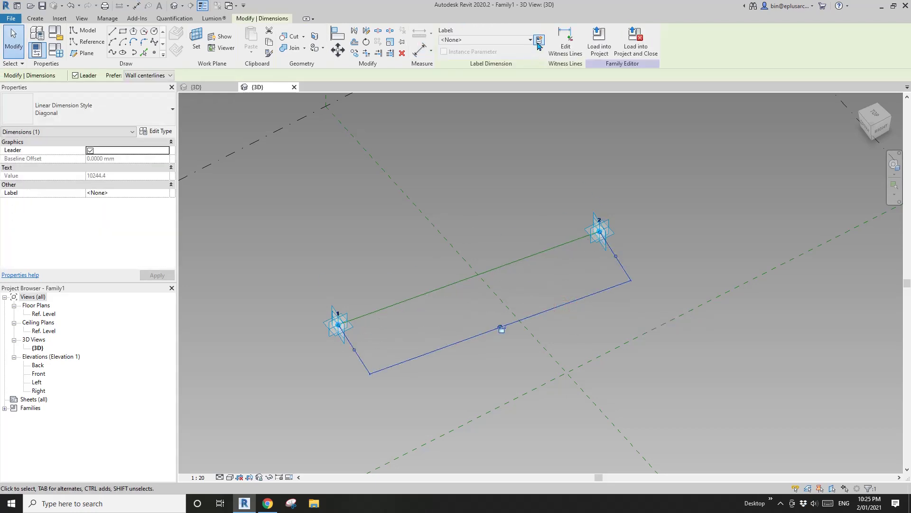
# Label the dimension with a new family parameter named RP, set as an instance reporting parameter grouped under Dimensions.
pyautogui.click(540, 41)
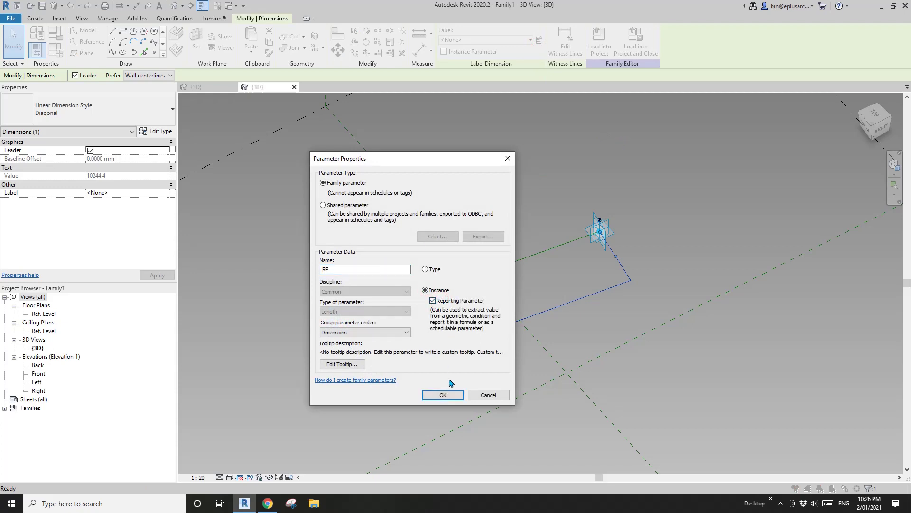
pyautogui.click(443, 394)
pyautogui.click(585, 335)
pyautogui.scroll(1, 532, 332)
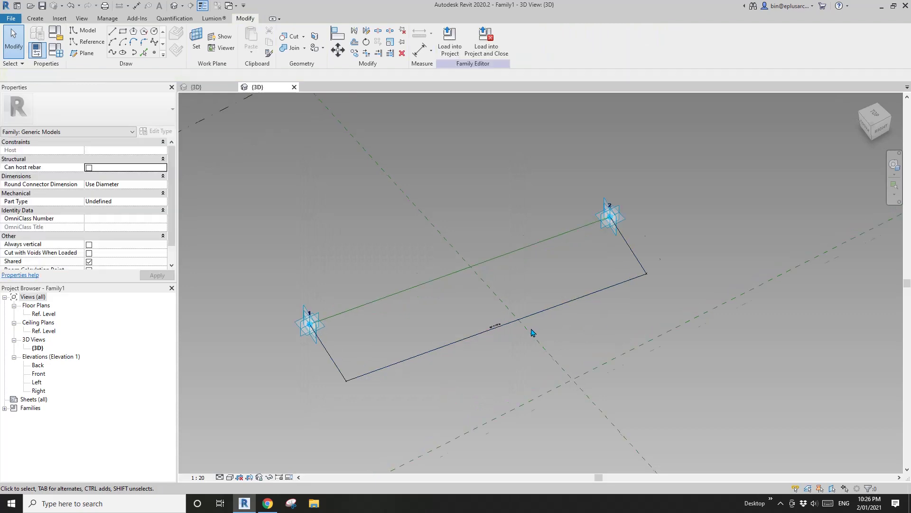
pyautogui.scroll(1, 531, 332)
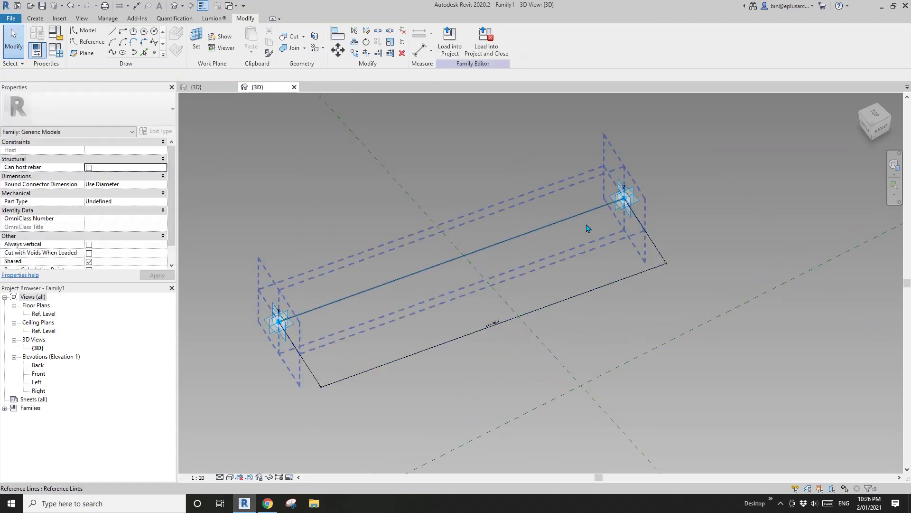
pyautogui.moveTo(586, 228)
pyautogui.keyDown('shift'); pyautogui.mouseDown(button='middle')
pyautogui.moveTo(606, 251)
pyautogui.moveTo(432, 283)
pyautogui.mouseUp(button='middle'); pyautogui.keyUp('shift')
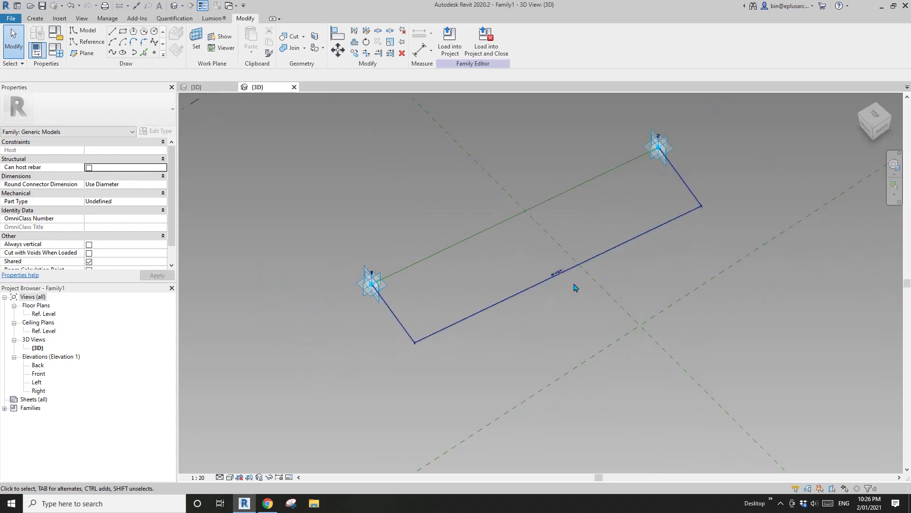
pyautogui.moveTo(566, 278)
pyautogui.keyDown('shift'); pyautogui.mouseDown(button='middle')
pyautogui.moveTo(567, 306)
pyautogui.moveTo(558, 273)
pyautogui.moveTo(479, 289)
pyautogui.moveTo(458, 285)
pyautogui.moveTo(466, 277)
pyautogui.moveTo(441, 266)
pyautogui.mouseUp(button='middle'); pyautogui.keyUp('shift')
pyautogui.moveTo(378, 180); pyautogui.dragTo(357, 186, button='middle')
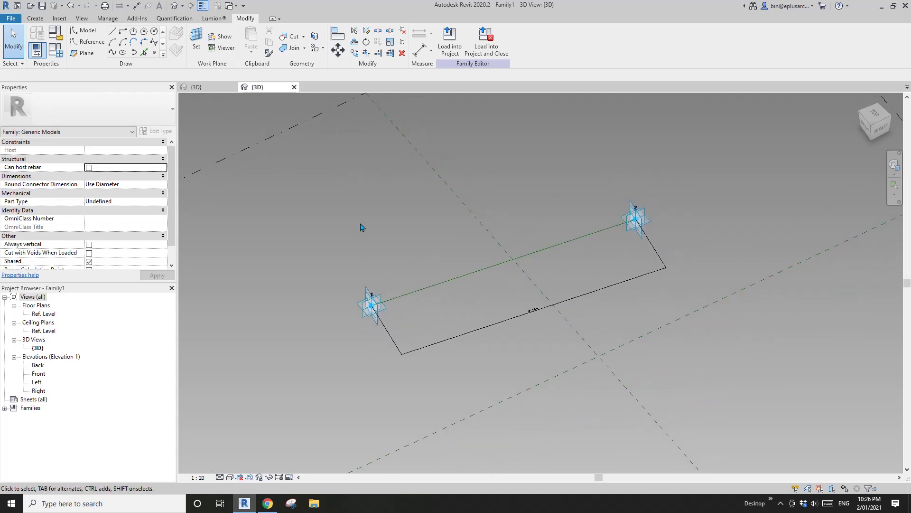
pyautogui.moveTo(362, 227)
pyautogui.keyDown('shift'); pyautogui.mouseDown(button='middle')
pyautogui.moveTo(393, 253)
pyautogui.moveTo(277, 190)
pyautogui.mouseUp(button='middle'); pyautogui.keyUp('shift')
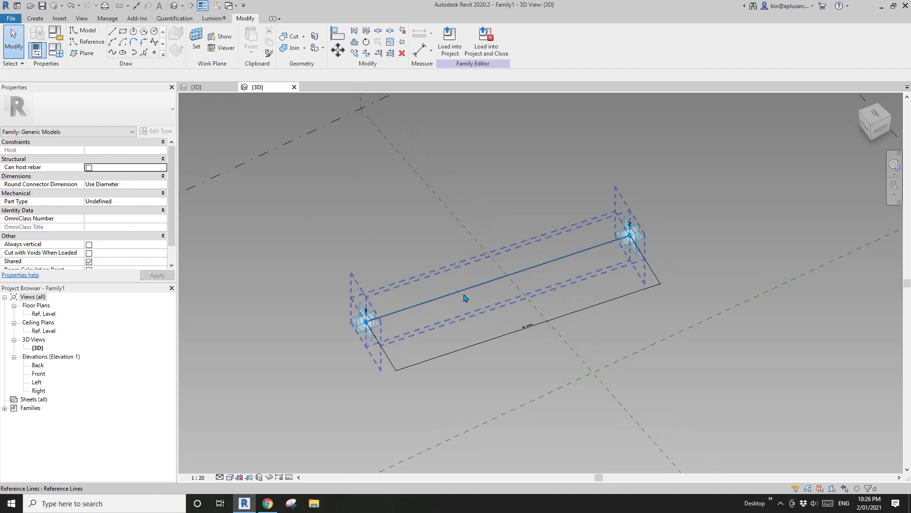
pyautogui.moveTo(337, 252); pyautogui.dragTo(342, 264, button='middle')
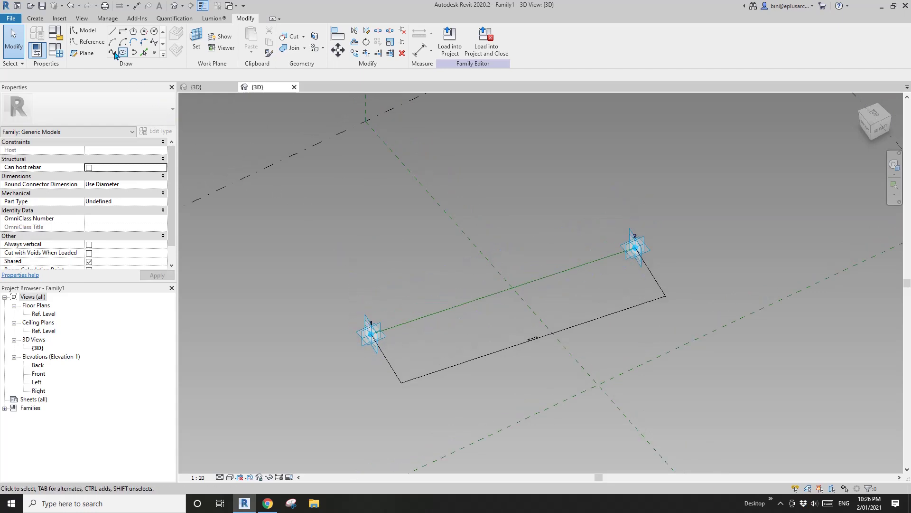
# Prepare a reference spline by setting the reference line's horizontal plane as the work plane and orienting the view to the top.
pyautogui.click(90, 43)
pyautogui.click(154, 43)
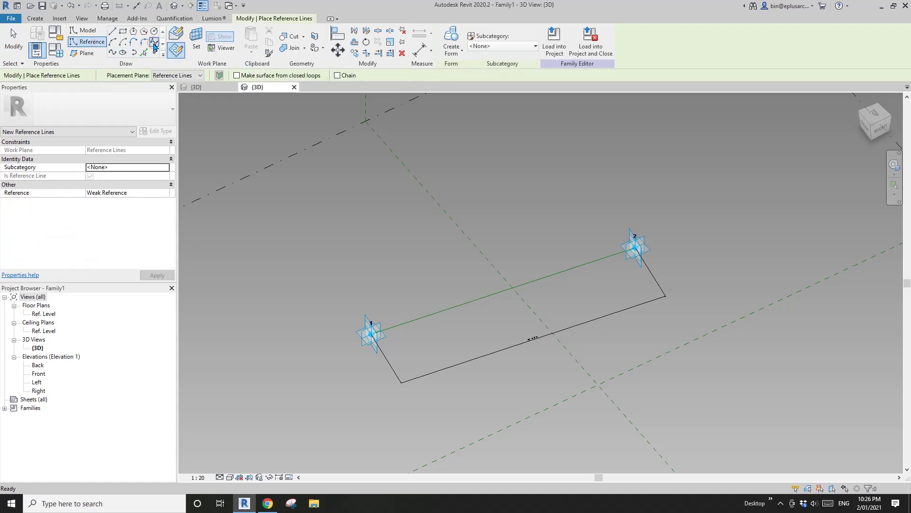
pyautogui.click(196, 40)
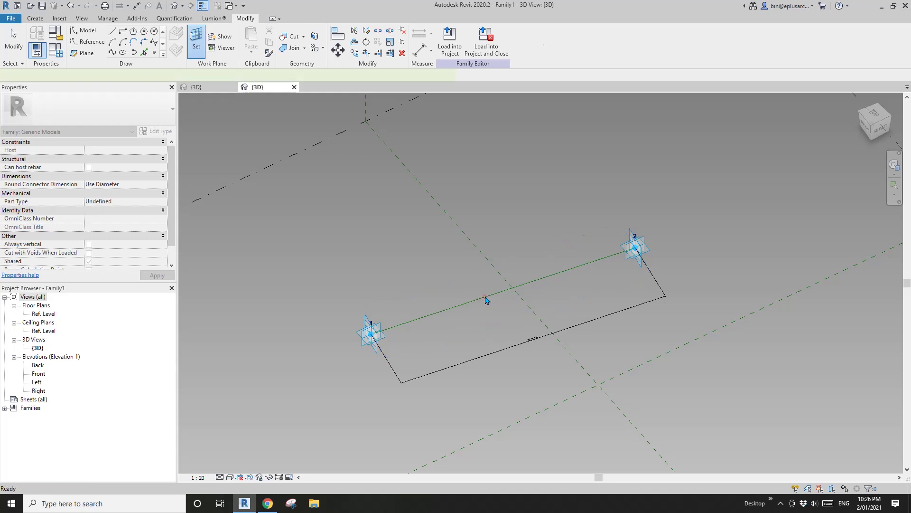
pyautogui.click(486, 298)
pyautogui.keyDown('shift'); pyautogui.moveTo(485, 299); pyautogui.dragTo(495, 356, button='middle'); pyautogui.keyUp('shift')
pyautogui.moveTo(482, 217); pyautogui.dragTo(466, 341, button='middle')
pyautogui.scroll(2, 417, 309)
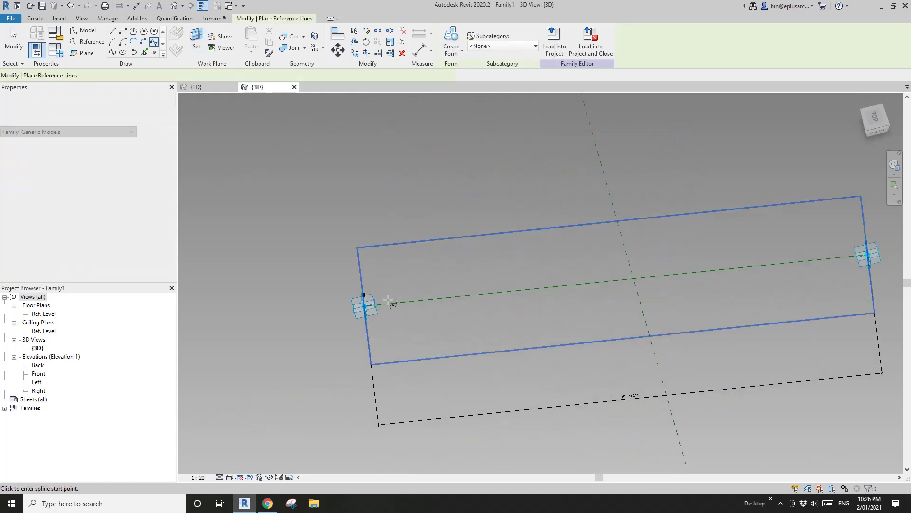
pyautogui.scroll(3, 390, 301)
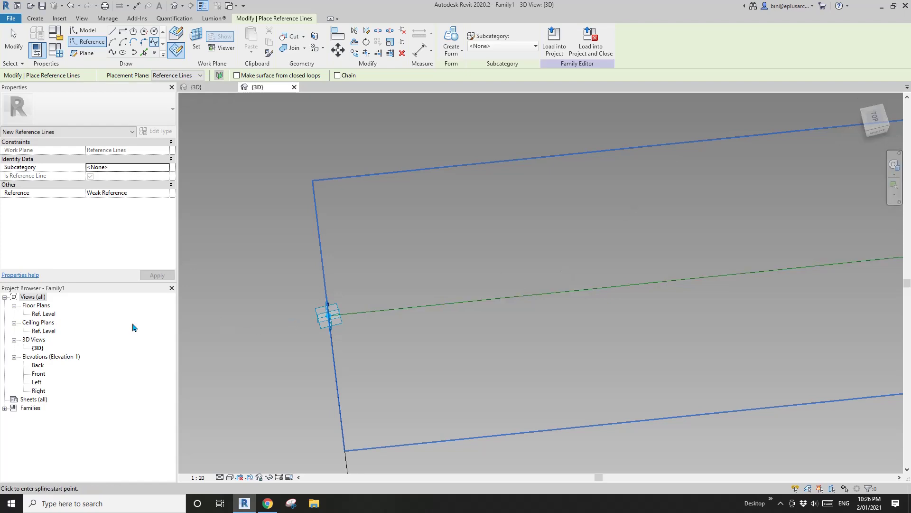
pyautogui.click(878, 122)
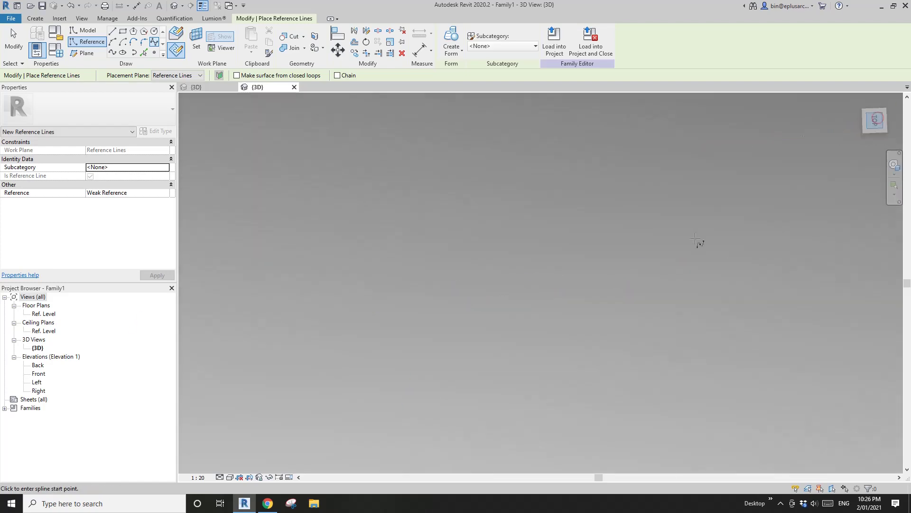
pyautogui.scroll(5, 500, 219)
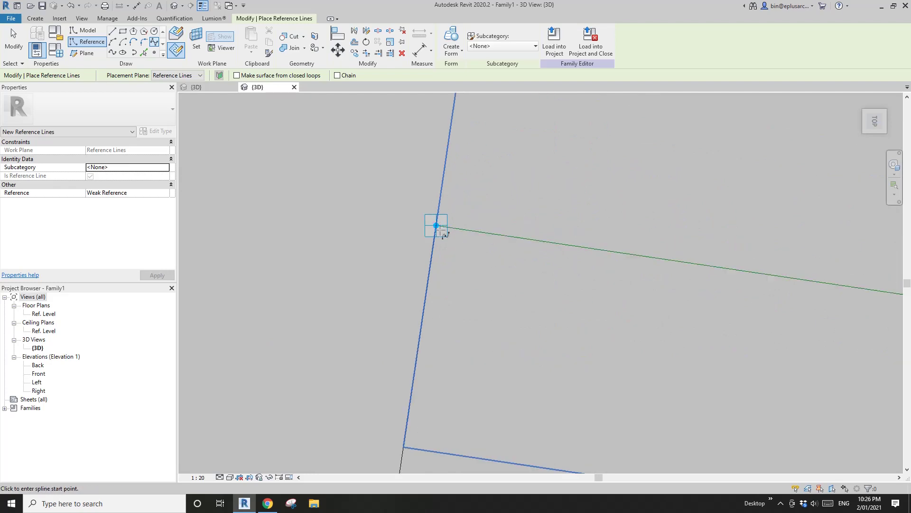
# Draw a wavy reference spline weaving back and forth across the reference line from adaptive point 1 to adaptive point 2.
pyautogui.click(437, 226)
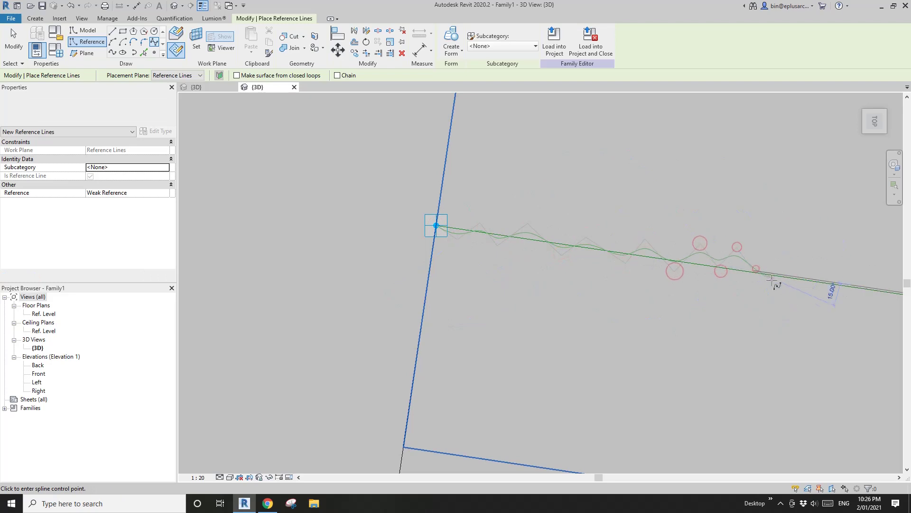
pyautogui.click(824, 269)
pyautogui.click(832, 291)
pyautogui.moveTo(861, 290); pyautogui.dragTo(405, 291, button='middle')
pyautogui.click(411, 281)
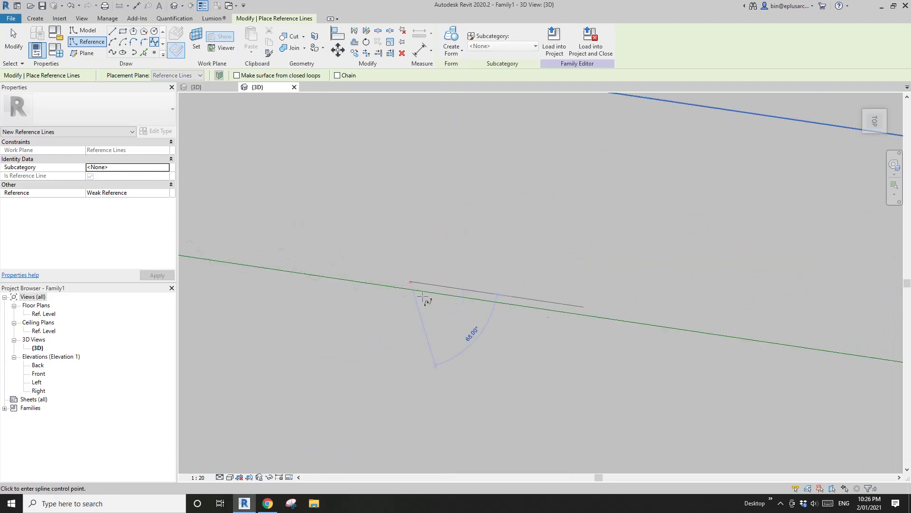
pyautogui.click(461, 312)
pyautogui.click(496, 284)
pyautogui.click(536, 320)
pyautogui.scroll(-4, 424, 306)
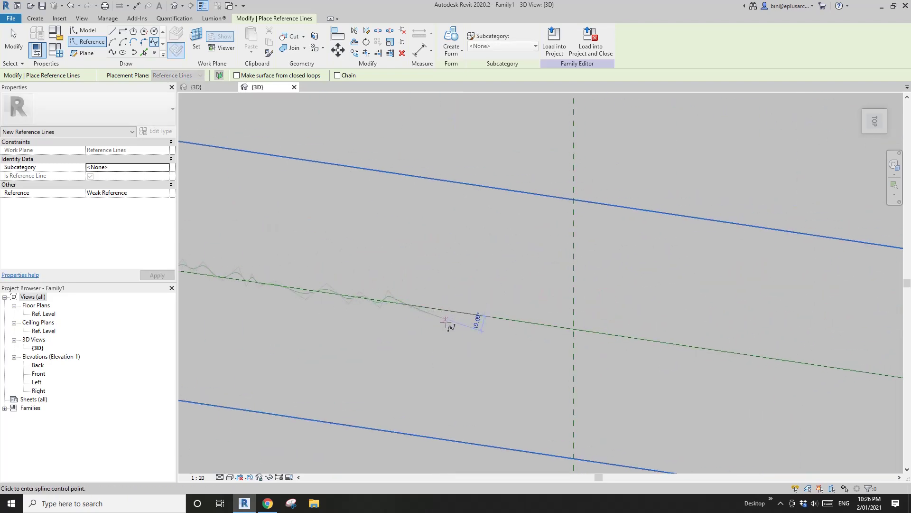
pyautogui.scroll(-4, 522, 327)
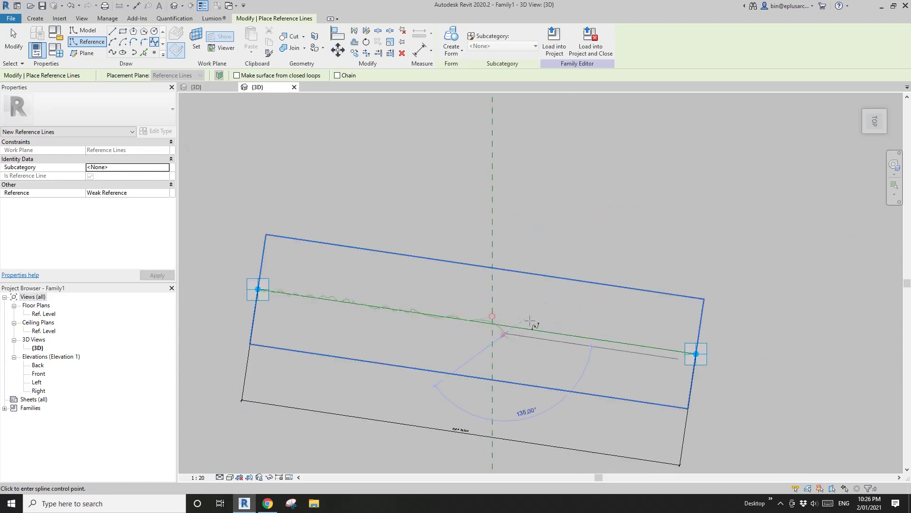
pyautogui.click(602, 348)
pyautogui.click(616, 334)
pyautogui.click(628, 353)
pyautogui.click(647, 338)
pyautogui.click(652, 352)
pyautogui.click(668, 343)
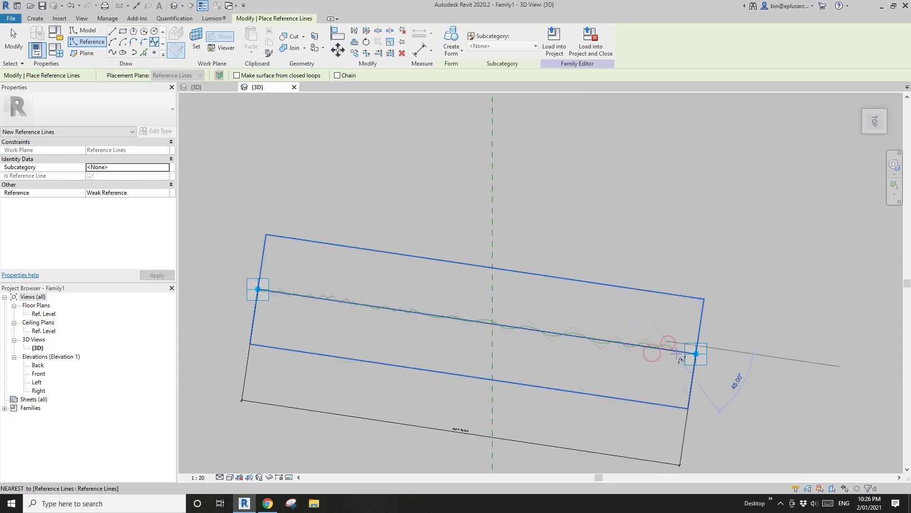
pyautogui.scroll(4, 679, 354)
pyautogui.scroll(2, 694, 354)
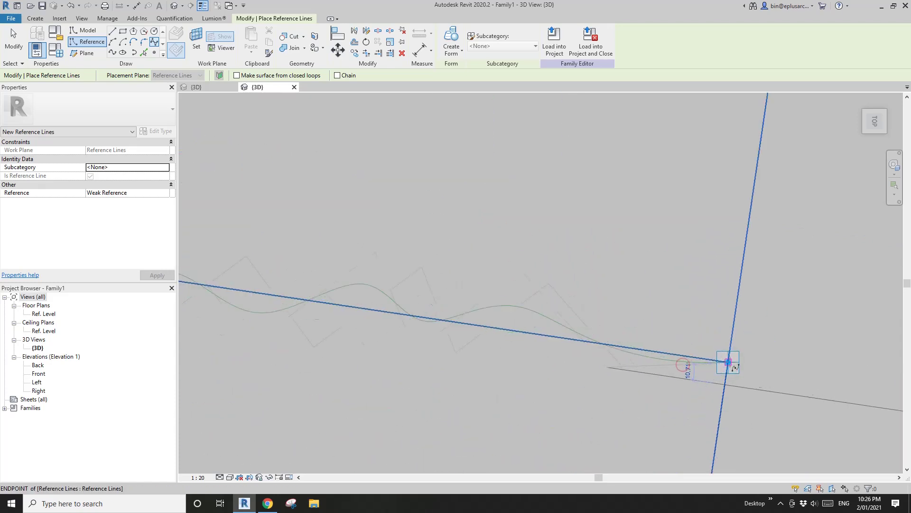
pyautogui.click(730, 363)
pyautogui.scroll(-3, 726, 363)
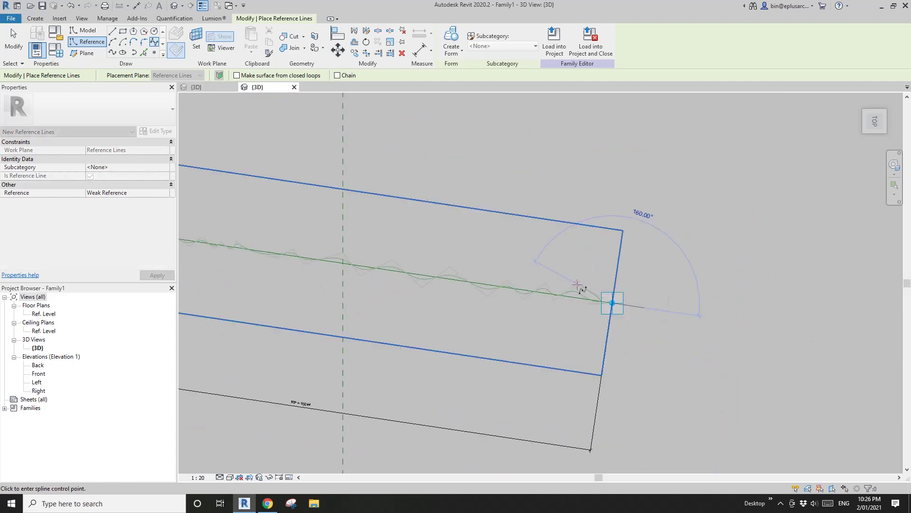
pyautogui.press('Escape')
# Move adaptive point 2 farther from point 1 and check from several angles whether the wavy spline follows.
pyautogui.scroll(-4, 522, 267)
pyautogui.keyDown('shift'); pyautogui.moveTo(476, 287); pyautogui.dragTo(532, 340, button='middle'); pyautogui.keyUp('shift')
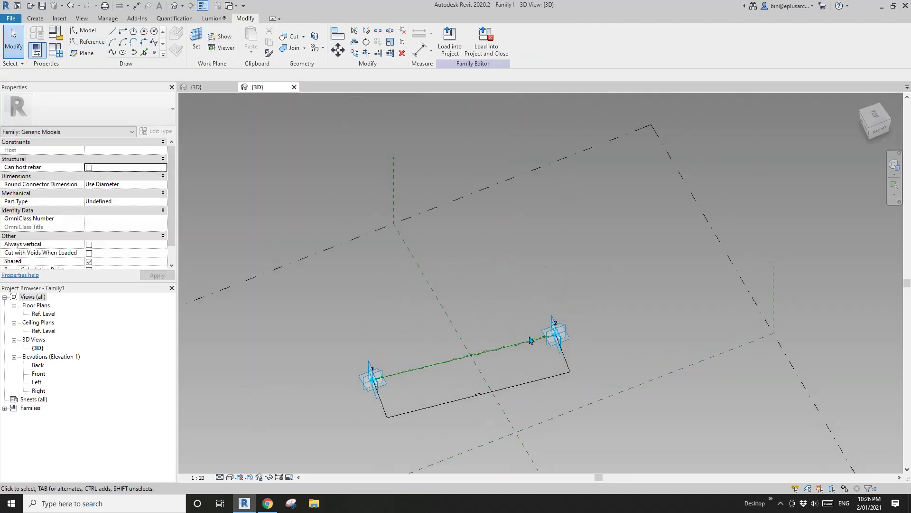
pyautogui.scroll(2, 532, 339)
pyautogui.moveTo(530, 373); pyautogui.dragTo(622, 316, button='middle')
pyautogui.scroll(2, 621, 316)
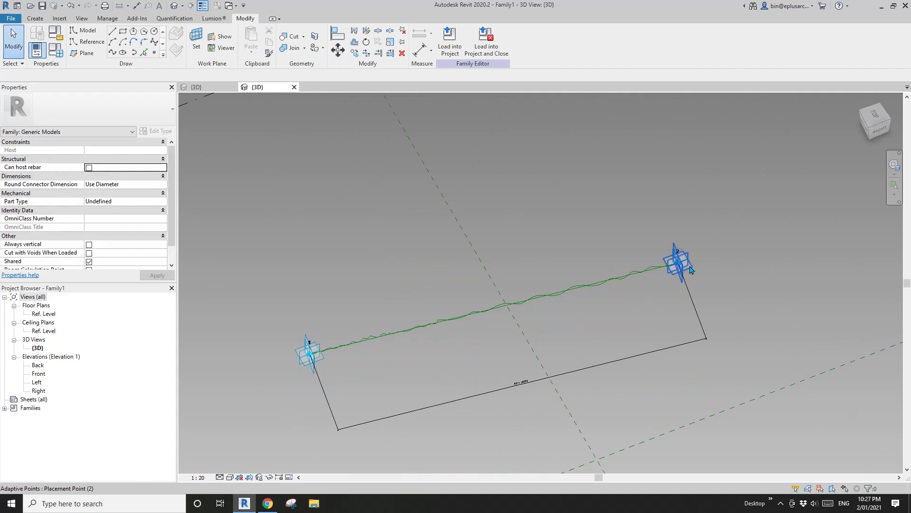
pyautogui.click(690, 269)
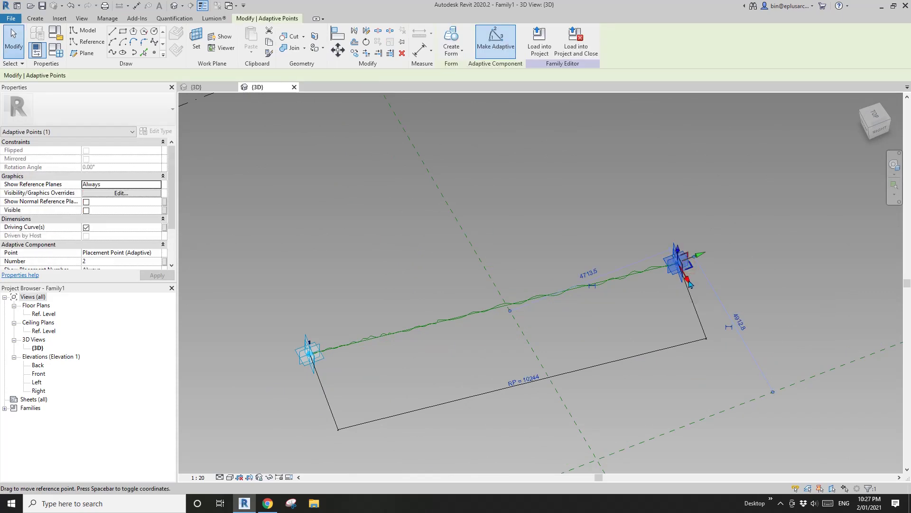
pyautogui.moveTo(687, 277); pyautogui.dragTo(727, 192)
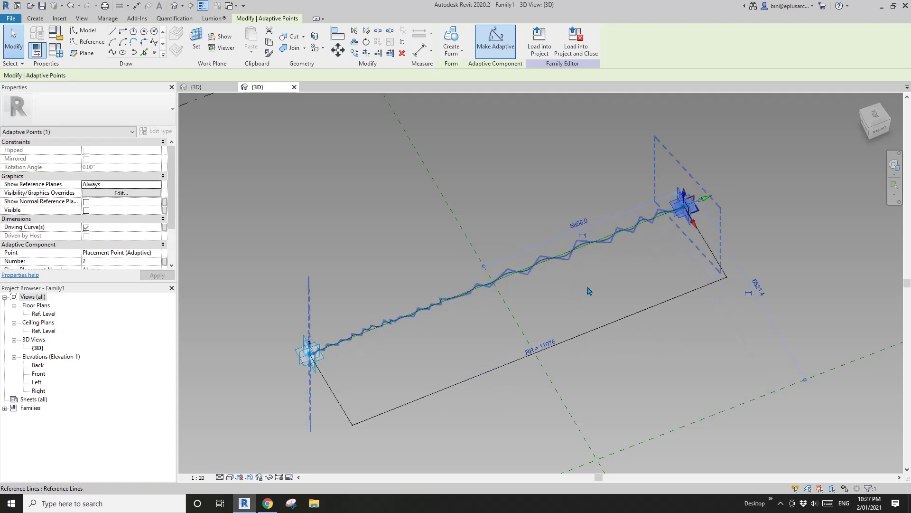
pyautogui.click(675, 225)
pyautogui.click(697, 210)
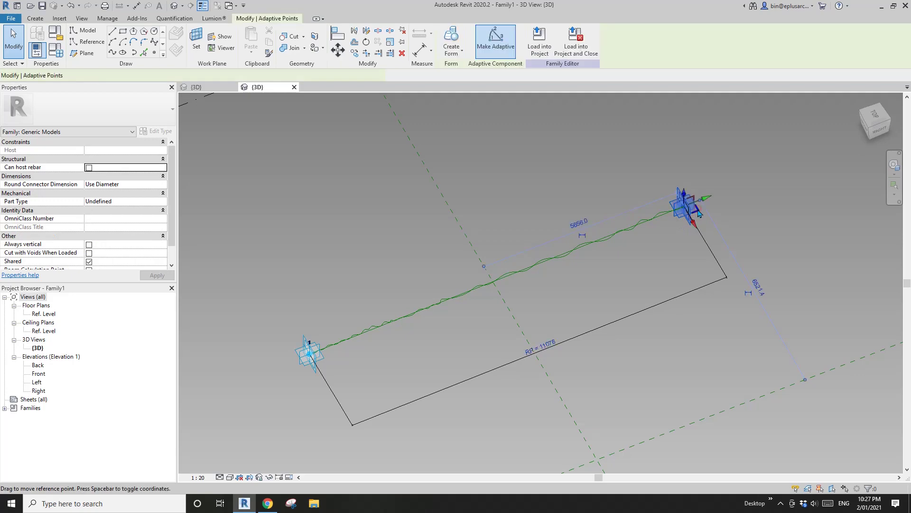
pyautogui.click(620, 247)
pyautogui.scroll(-3, 620, 246)
pyautogui.keyDown('shift'); pyautogui.moveTo(620, 247); pyautogui.dragTo(560, 286, button='middle'); pyautogui.keyUp('shift')
pyautogui.scroll(1, 551, 289)
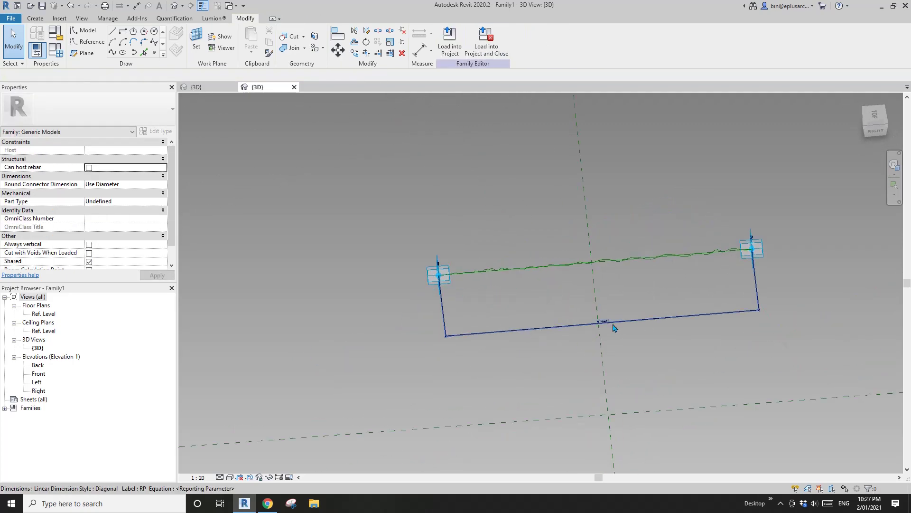
pyautogui.keyDown('shift'); pyautogui.moveTo(614, 328); pyautogui.dragTo(591, 311, button='middle'); pyautogui.keyUp('shift')
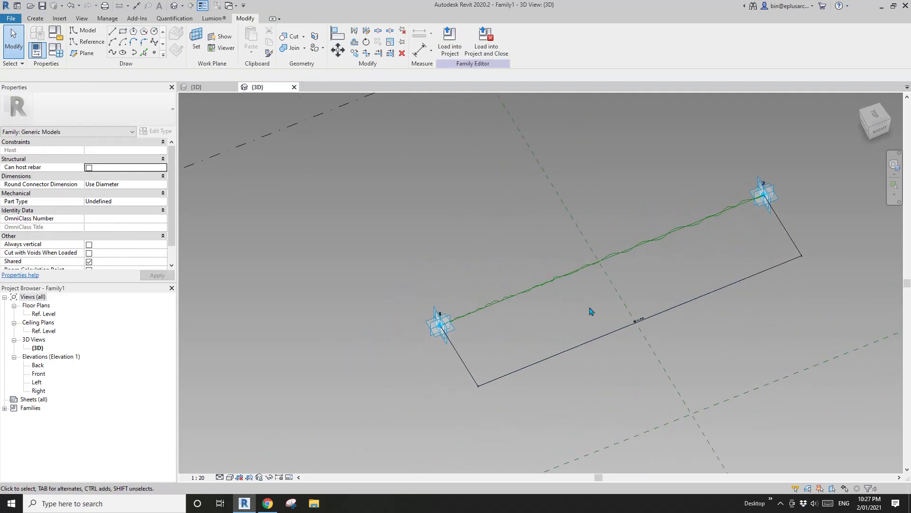
# Place a reference point on adaptive point 1, using that point's horizontal plane as the work plane.
pyautogui.moveTo(460, 293); pyautogui.dragTo(447, 262, button='middle')
pyautogui.moveTo(370, 250); pyautogui.dragTo(360, 245, button='middle')
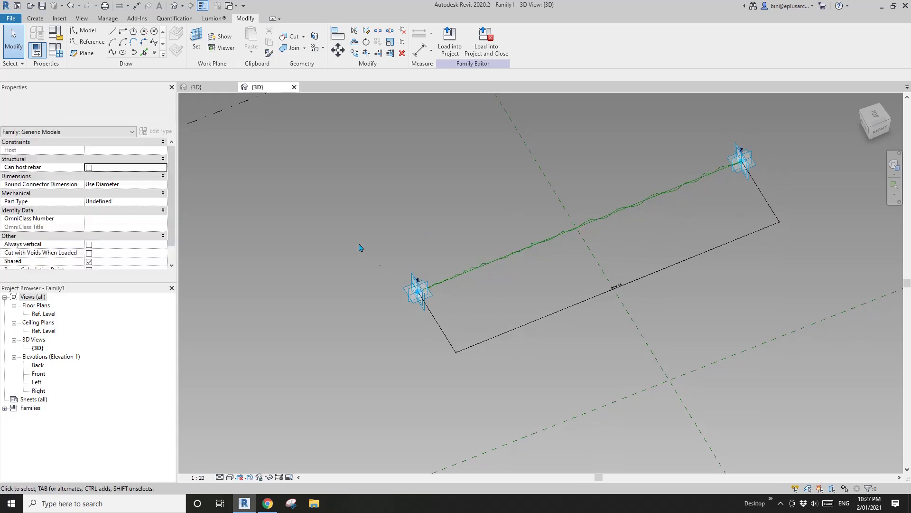
pyautogui.click(154, 54)
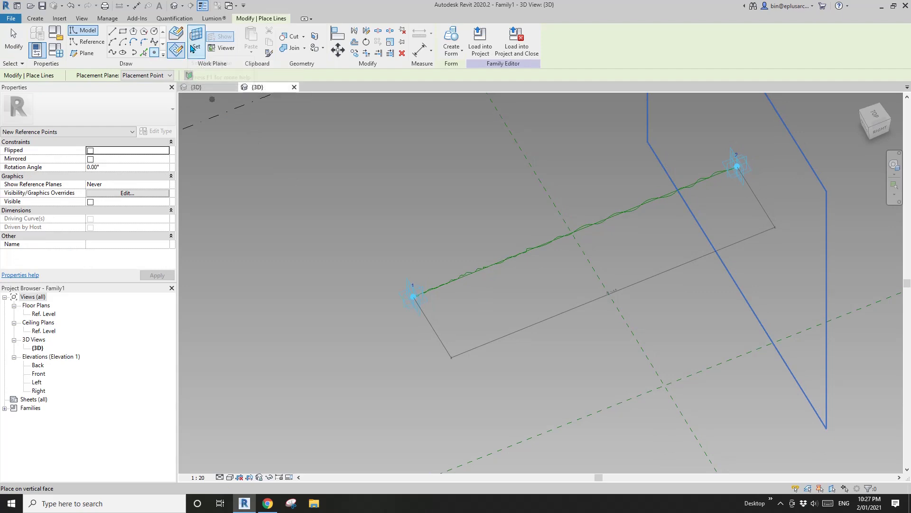
pyautogui.click(197, 40)
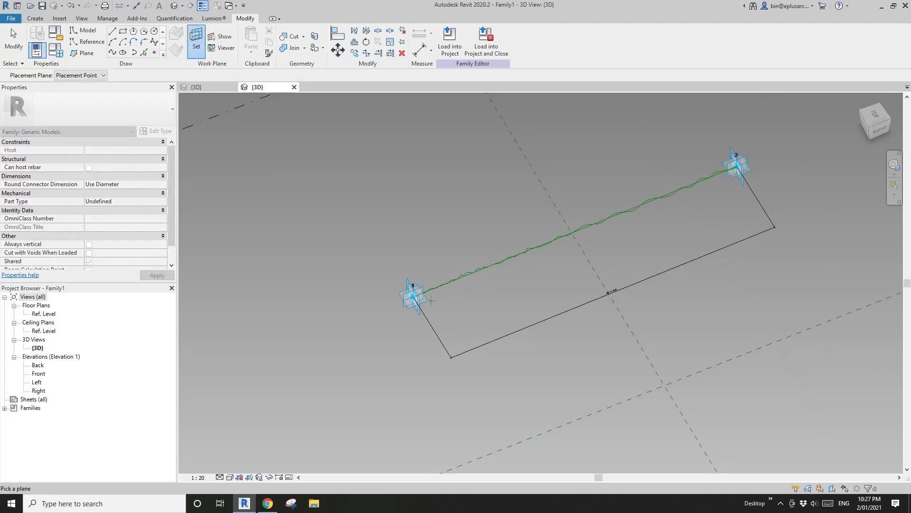
pyautogui.click(413, 295)
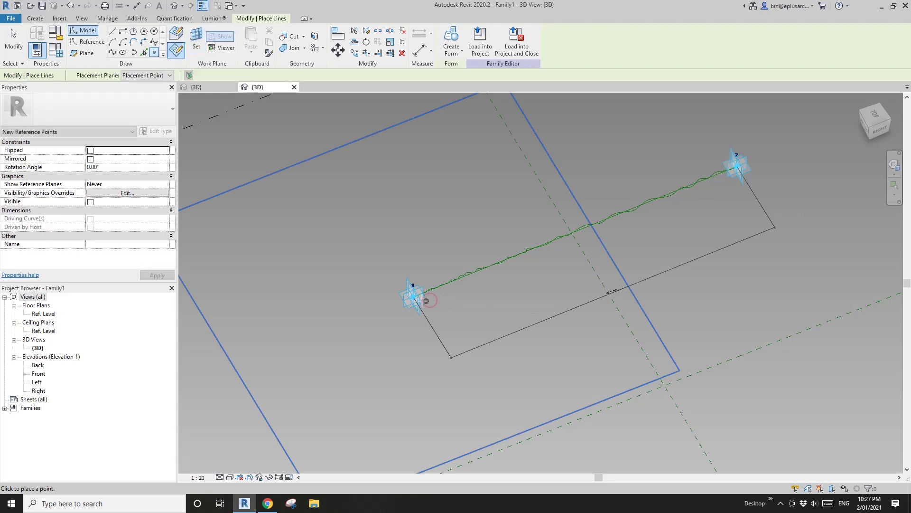
pyautogui.press('Escape')
pyautogui.press('Escape')
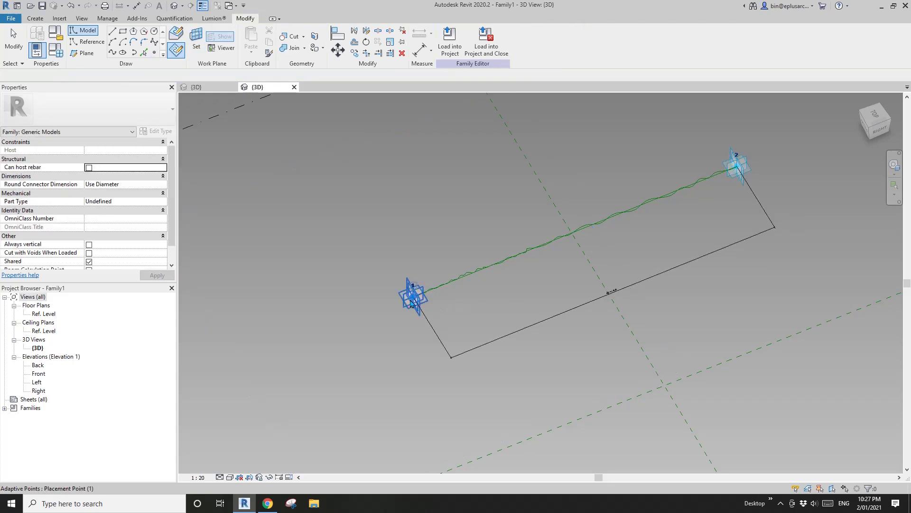
# Set the offset of the reference point hosted on adaptive point 1 to 3000.
pyautogui.click(413, 297)
pyautogui.keyDown('shift'); pyautogui.moveTo(418, 292); pyautogui.dragTo(503, 190, button='middle'); pyautogui.keyUp('shift')
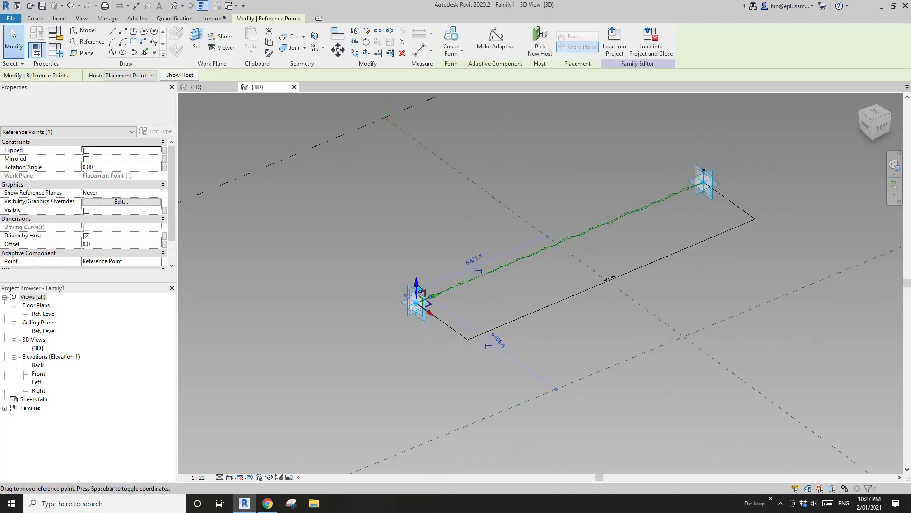
pyautogui.click(128, 244)
pyautogui.write('3000')
pyautogui.press('Return')
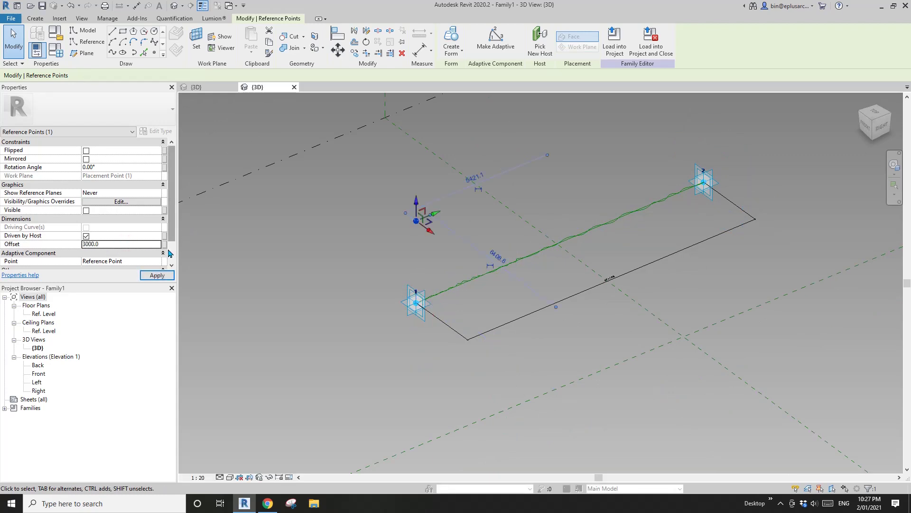
# Link that reference point's offset to a new type family parameter named H, grouped under Dimensions.
pyautogui.click(164, 244)
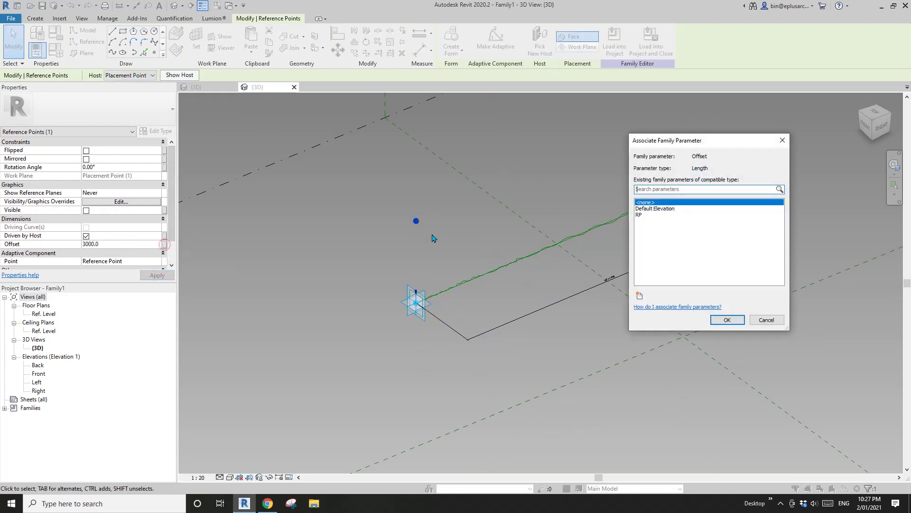
pyautogui.click(640, 296)
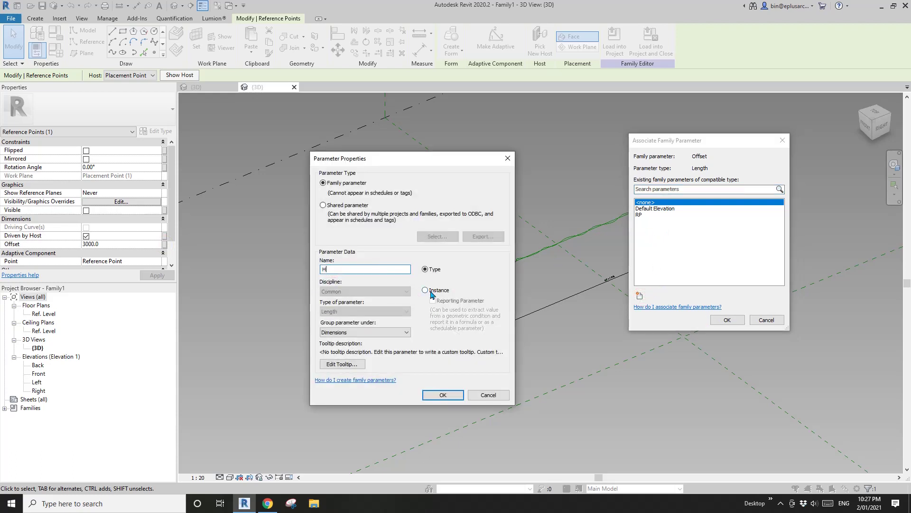
pyautogui.click(446, 395)
pyautogui.click(727, 320)
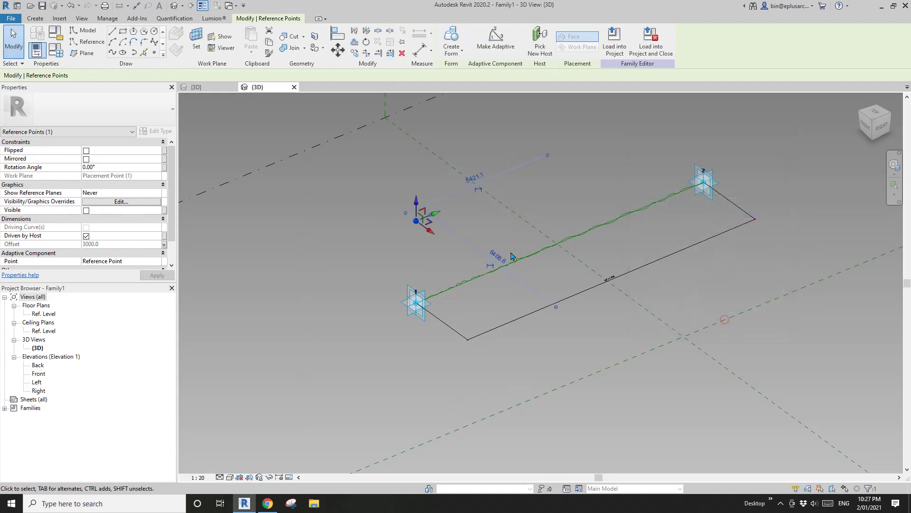
# Place another reference point on adaptive point 2, using that point's horizontal plane as the work plane.
pyautogui.moveTo(478, 237); pyautogui.dragTo(447, 273, button='middle')
pyautogui.press('Escape')
pyautogui.click(155, 53)
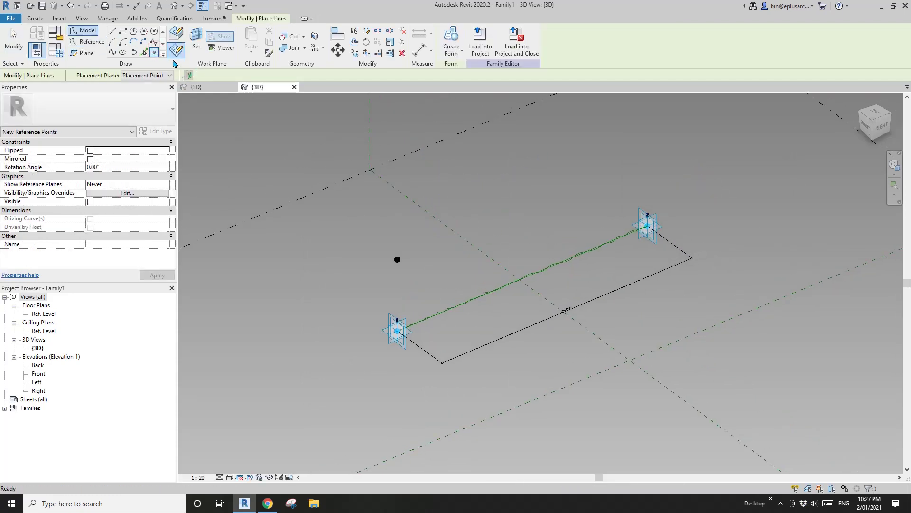
pyautogui.click(196, 43)
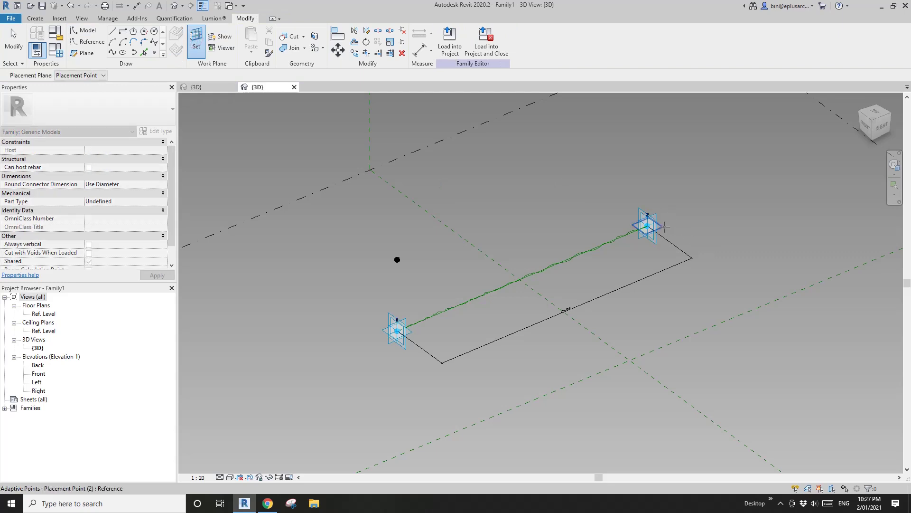
pyautogui.click(664, 227)
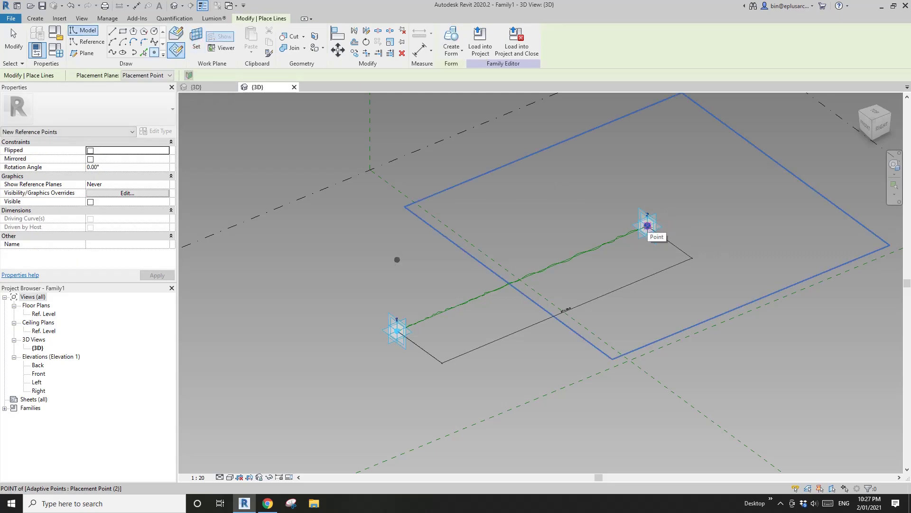
pyautogui.press('Escape')
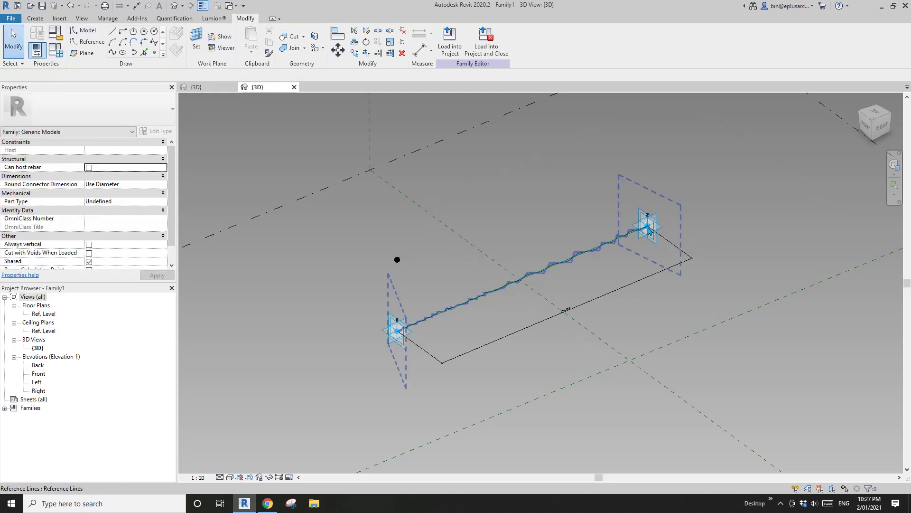
# Link the offset of the reference point hosted on adaptive point 2 to the existing H parameter.
pyautogui.press('Tab')
pyautogui.press('Tab')
pyautogui.press('Tab')
pyautogui.press('Tab')
pyautogui.press('Tab')
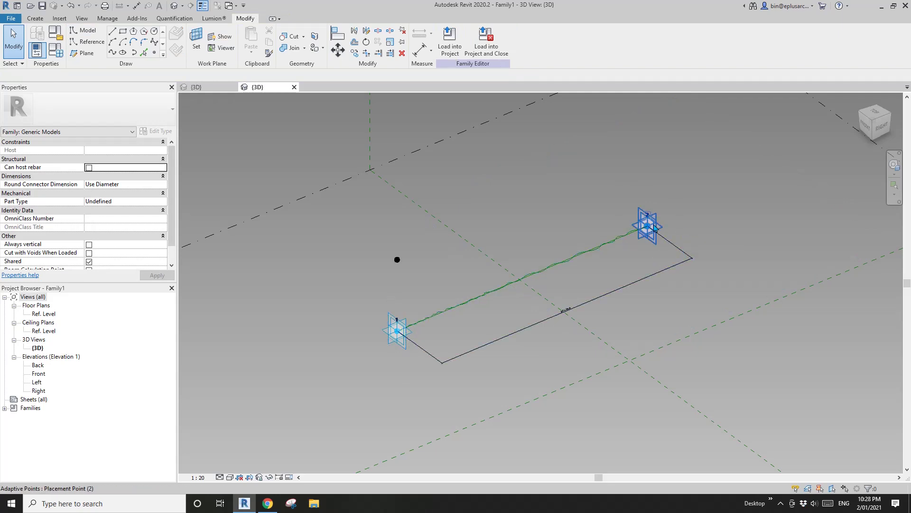
pyautogui.click(648, 229)
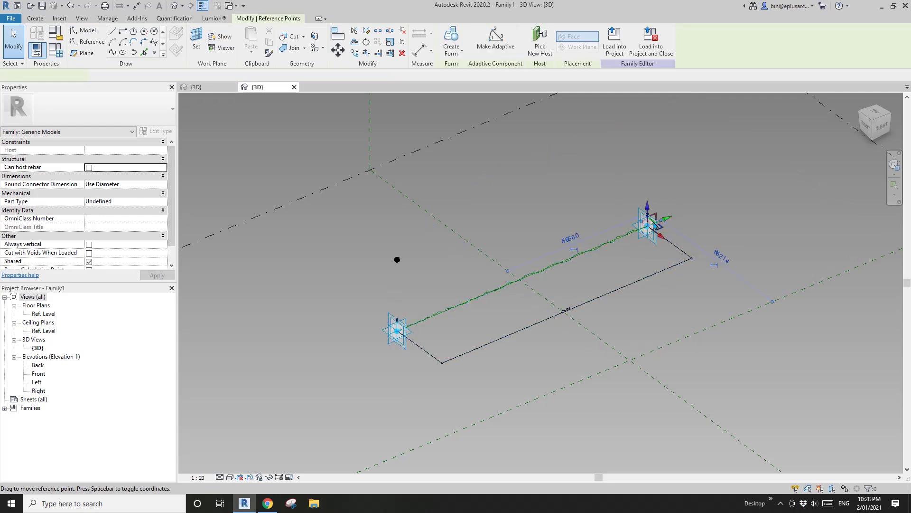
pyautogui.click(164, 245)
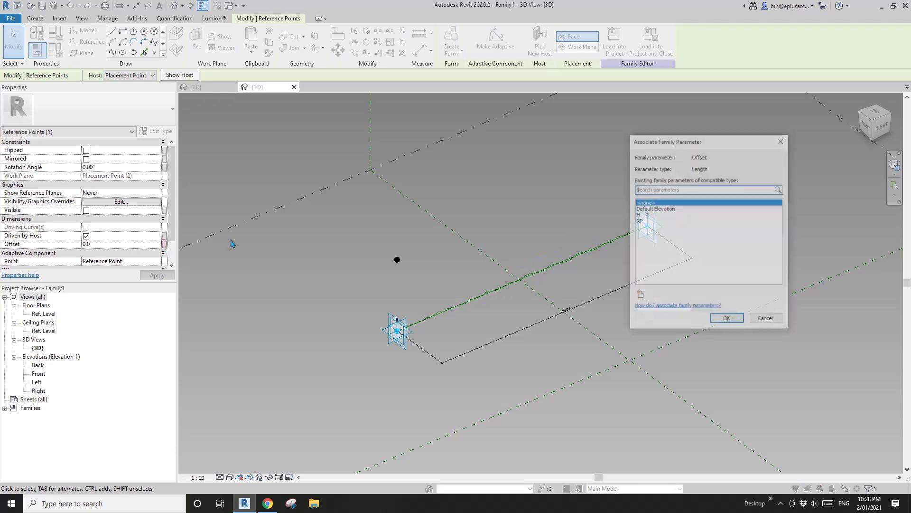
pyautogui.click(639, 215)
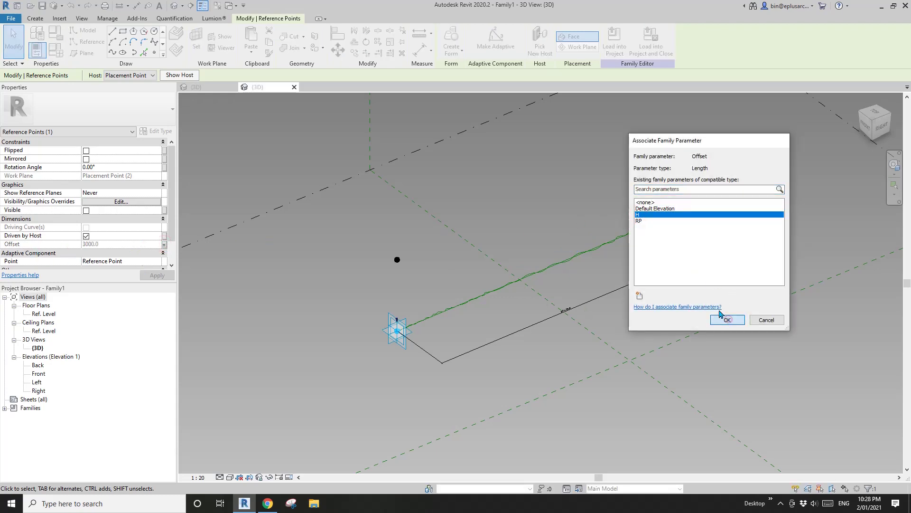
pyautogui.click(725, 319)
pyautogui.moveTo(660, 186); pyautogui.dragTo(696, 306, button='middle')
pyautogui.click(655, 256)
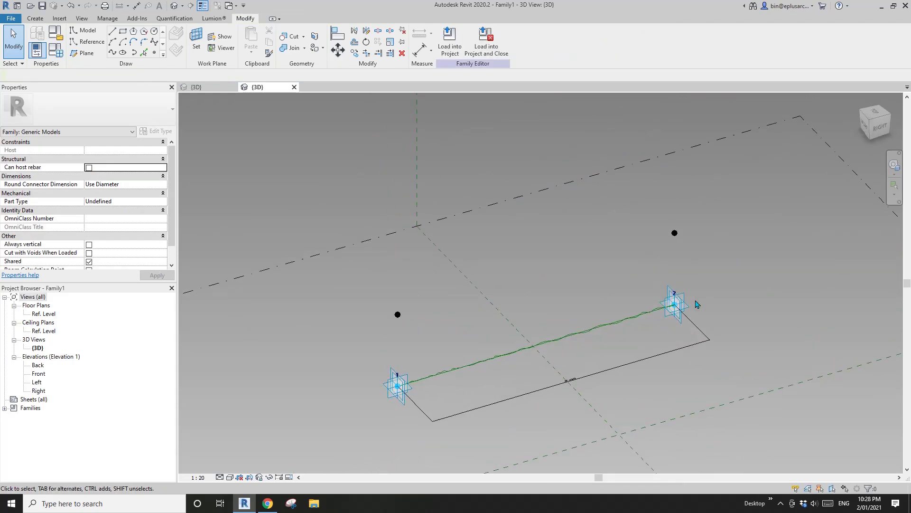
pyautogui.click(689, 304)
pyautogui.moveTo(646, 316); pyautogui.dragTo(581, 237)
pyautogui.hotkey('ctrl', 'z')
pyautogui.hotkey('ctrl', 'z')
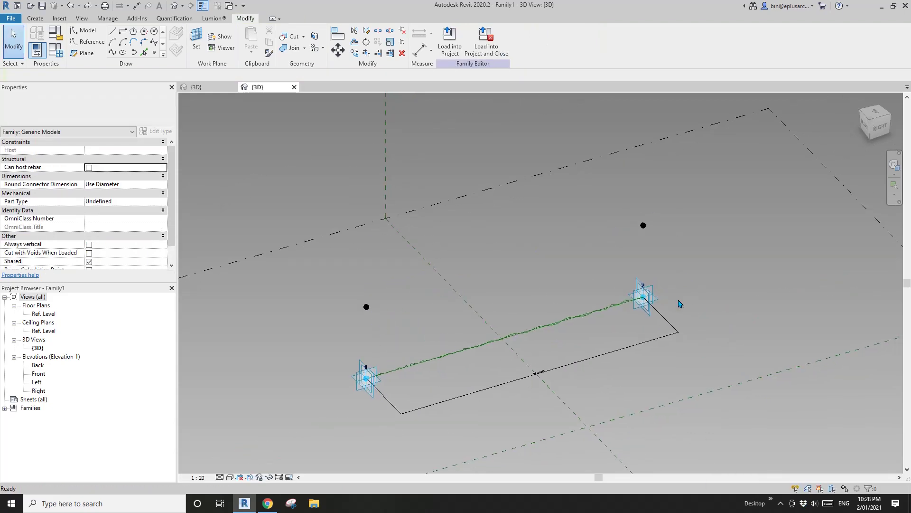
# Move adaptive point 2 toward point 1 to a spacing of about 8217, checking whether its raised point follows.
pyautogui.click(661, 305)
pyautogui.moveTo(667, 293); pyautogui.dragTo(669, 296)
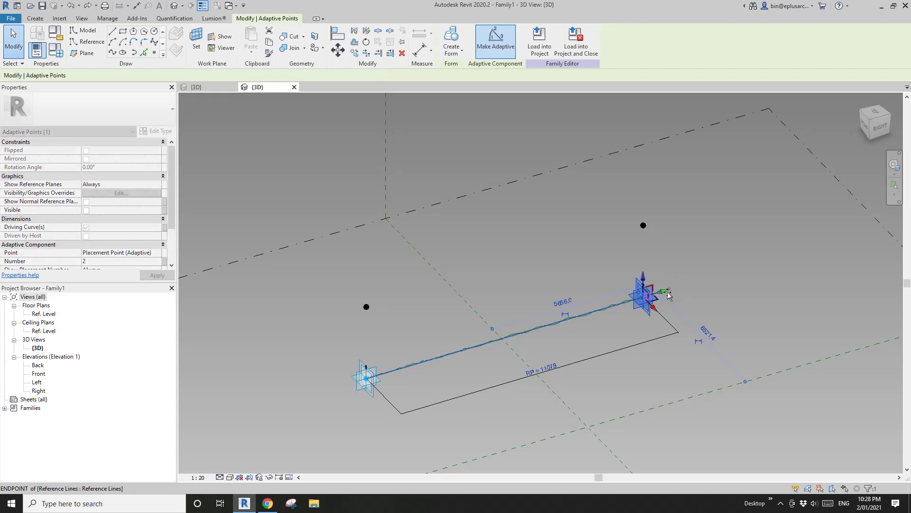
pyautogui.moveTo(601, 308); pyautogui.dragTo(577, 316)
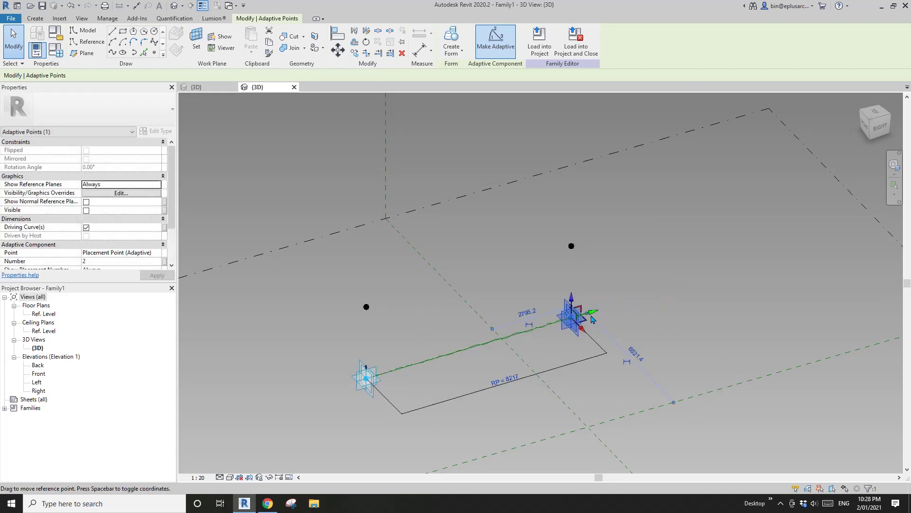
pyautogui.scroll(-2, 589, 323)
pyautogui.moveTo(589, 322)
pyautogui.keyDown('shift'); pyautogui.mouseDown(button='middle')
pyautogui.moveTo(588, 299)
pyautogui.moveTo(586, 323)
pyautogui.mouseUp(button='middle'); pyautogui.keyUp('shift')
pyautogui.scroll(3, 531, 324)
pyautogui.click(532, 325)
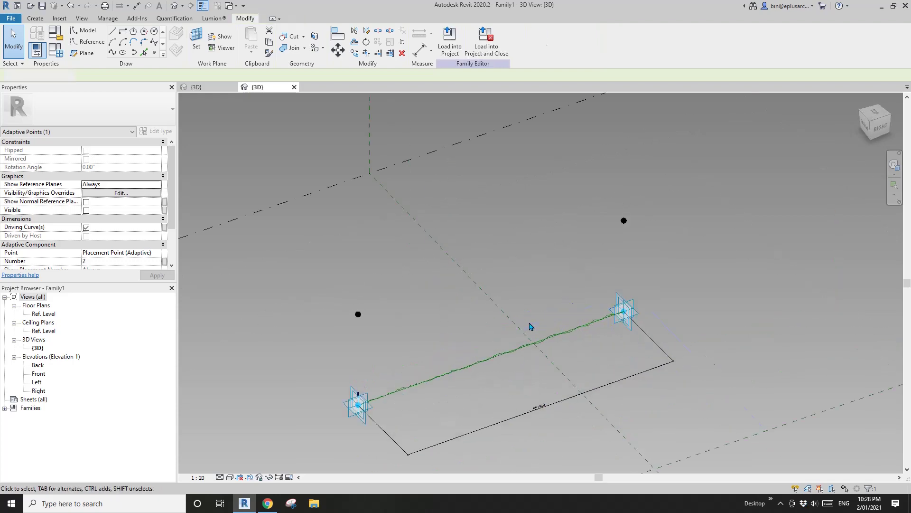
pyautogui.moveTo(531, 326)
pyautogui.keyDown('shift'); pyautogui.mouseDown(button='middle')
pyautogui.moveTo(512, 375)
pyautogui.moveTo(528, 328)
pyautogui.mouseUp(button='middle'); pyautogui.keyUp('shift')
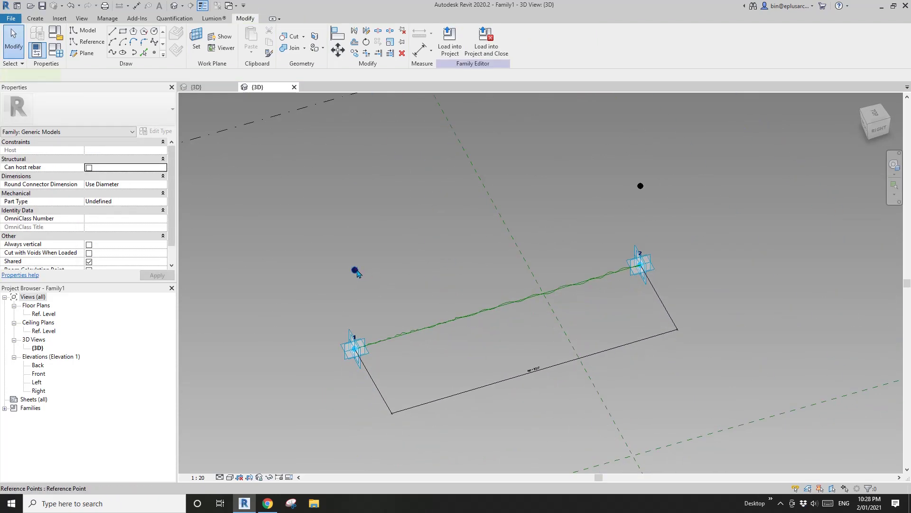
# Connect the two raised reference points with a straight spline through points and turn it into a reference line.
pyautogui.click(355, 270)
pyautogui.keyDown('ctrl'); pyautogui.click(640, 186); pyautogui.keyUp('ctrl')
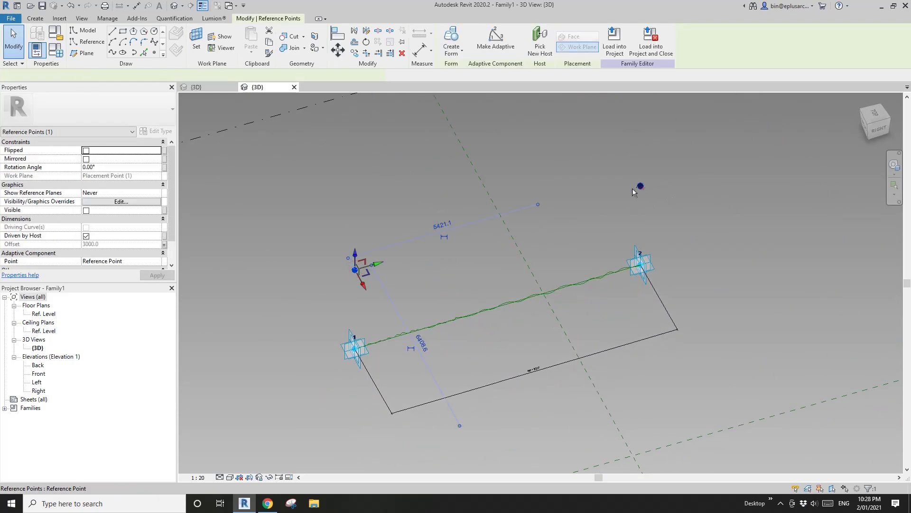
pyautogui.click(110, 54)
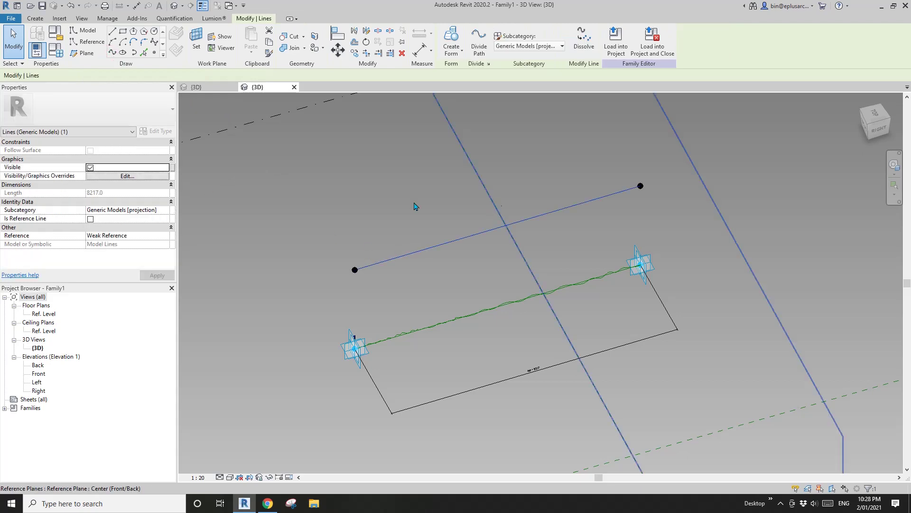
pyautogui.click(91, 219)
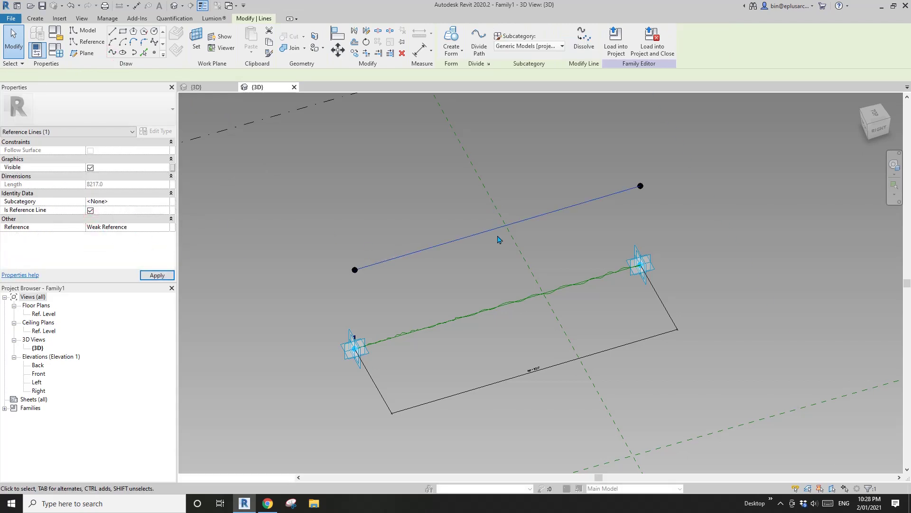
pyautogui.click(477, 201)
# Start a reference spline and set the upper reference line's horizontal plane as its work plane.
pyautogui.scroll(-1, 476, 201)
pyautogui.scroll(1, 447, 256)
pyautogui.keyDown('shift'); pyautogui.moveTo(452, 269); pyautogui.dragTo(455, 250, button='middle'); pyautogui.keyUp('shift')
pyautogui.click(89, 46)
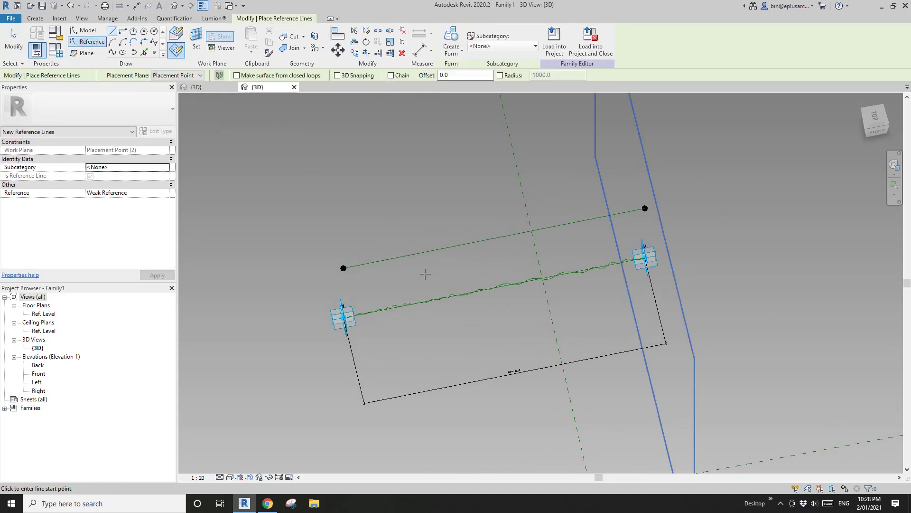
pyautogui.click(155, 44)
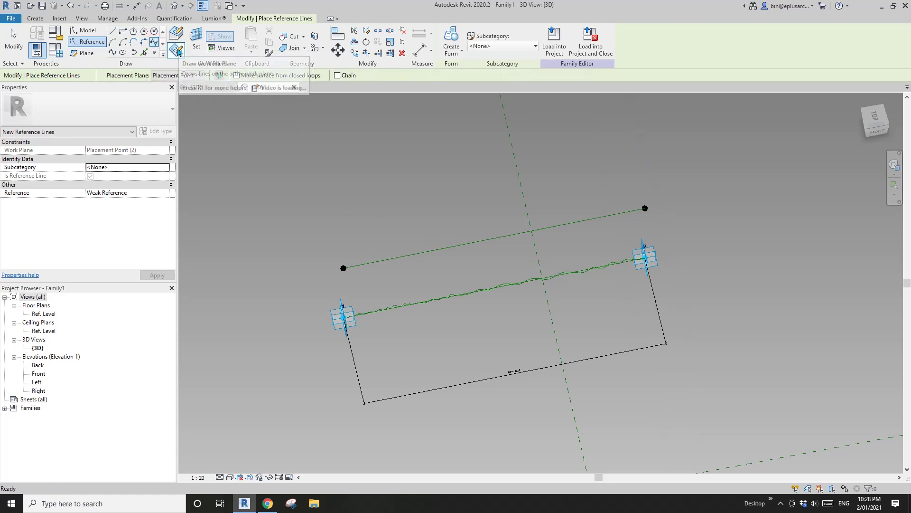
pyautogui.click(196, 41)
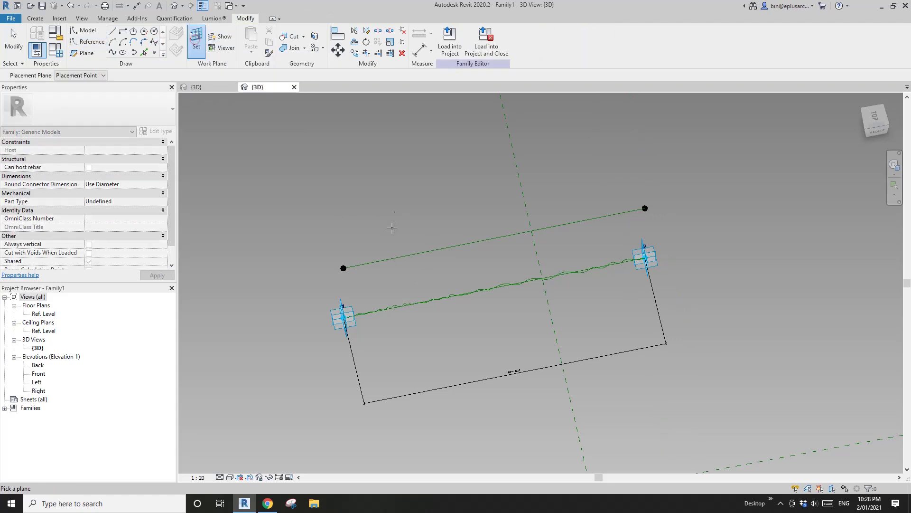
pyautogui.click(406, 256)
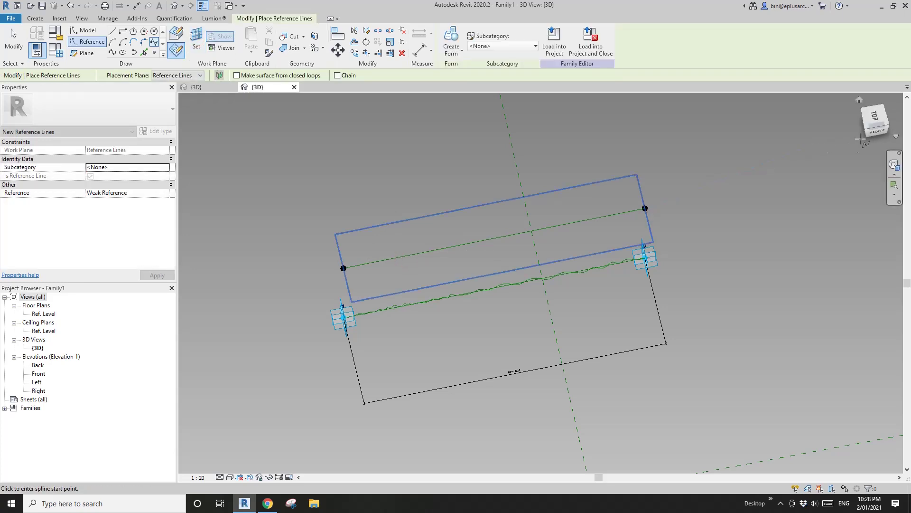
# Draw a wavy reference spline weaving around the upper reference line from the raised point at point 1 to the raised point at point 2.
pyautogui.scroll(5, 347, 290)
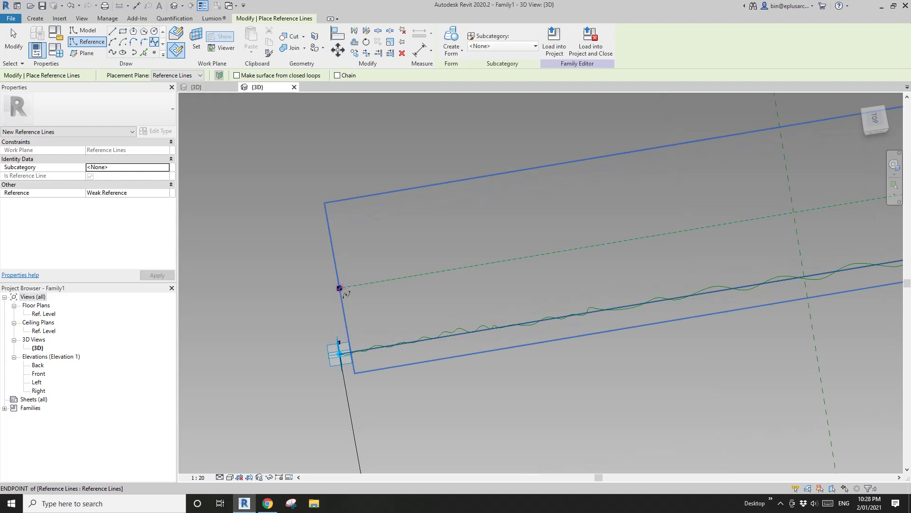
pyautogui.click(339, 287)
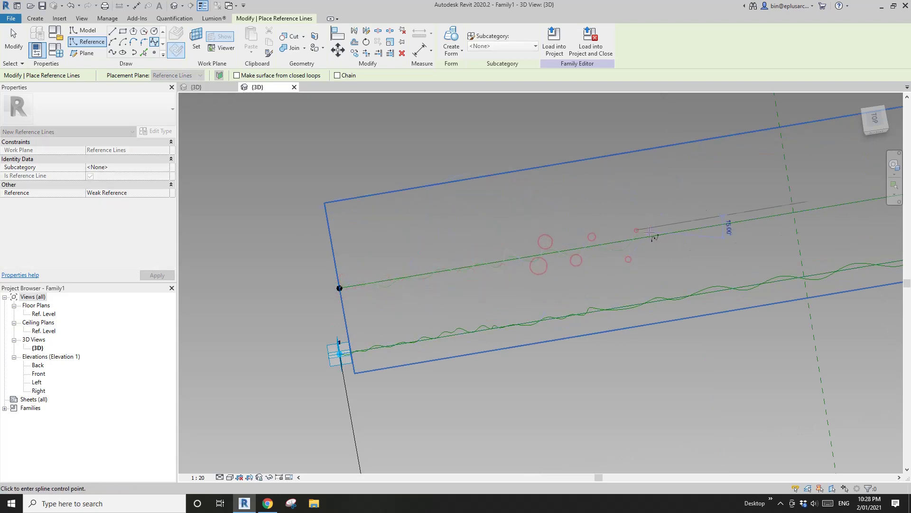
pyautogui.moveTo(649, 232); pyautogui.dragTo(403, 292, button='middle')
pyautogui.click(414, 299)
pyautogui.click(432, 283)
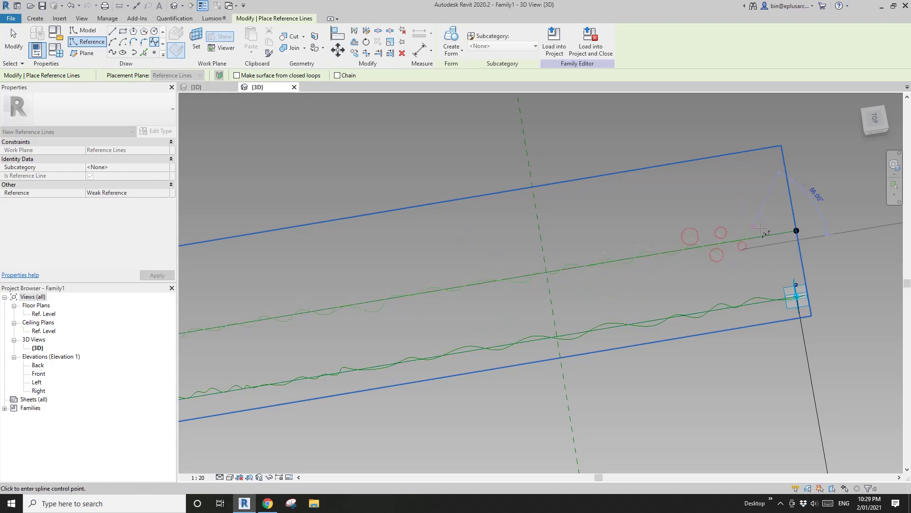
pyautogui.scroll(3, 760, 229)
pyautogui.scroll(2, 793, 231)
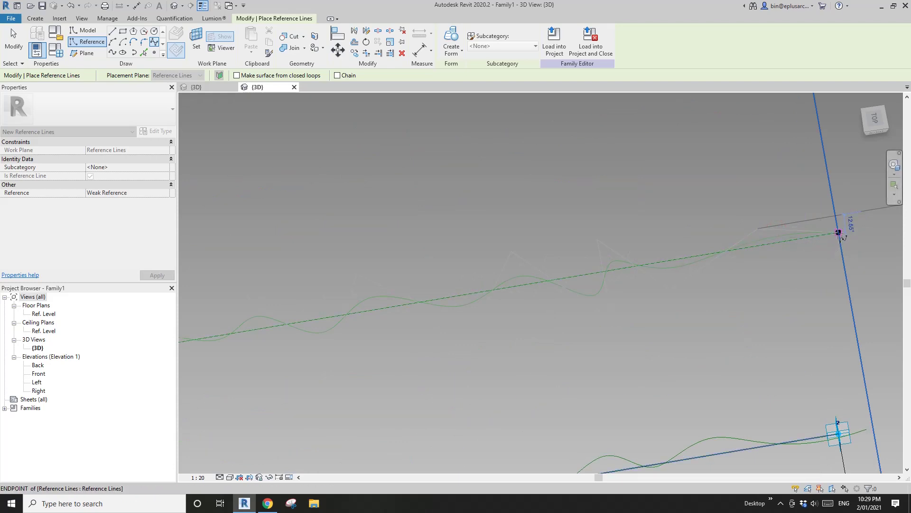
pyautogui.click(838, 232)
pyautogui.scroll(-2, 773, 326)
pyautogui.moveTo(773, 326); pyautogui.dragTo(704, 203, button='middle')
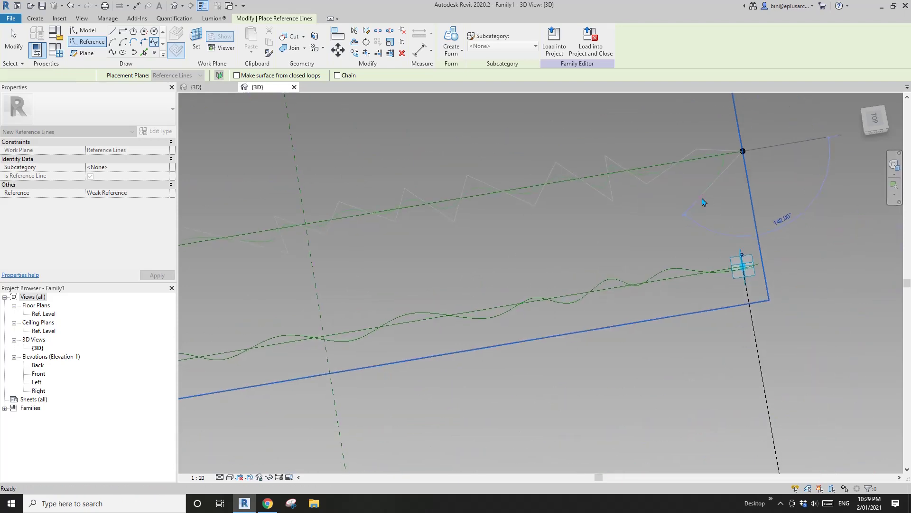
pyautogui.press('Escape')
pyautogui.press('Escape')
# Move adaptive point 2 away from point 1 to a spacing of about 9565, checking whether the wavy splines follow.
pyautogui.scroll(2, 750, 273)
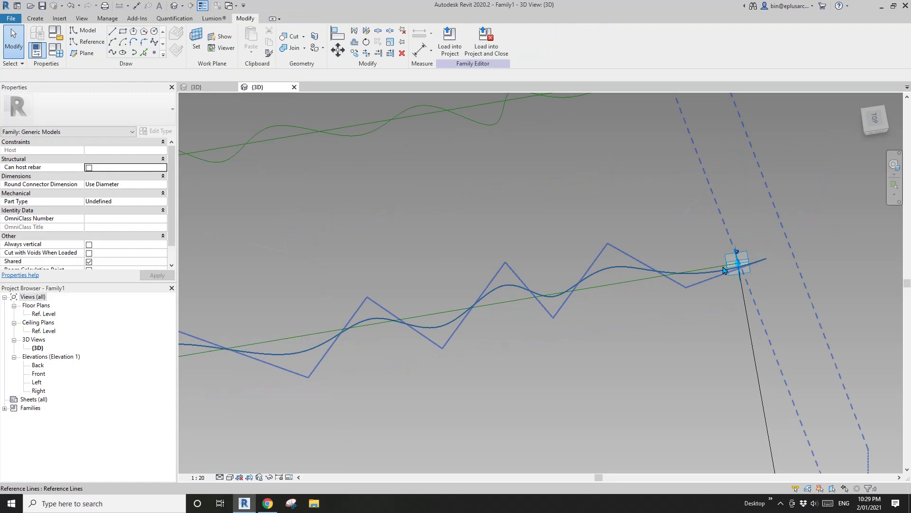
pyautogui.moveTo(733, 264)
pyautogui.keyDown('shift'); pyautogui.mouseDown(button='middle')
pyautogui.moveTo(601, 277)
pyautogui.moveTo(494, 265)
pyautogui.moveTo(496, 285)
pyautogui.moveTo(503, 195)
pyautogui.mouseUp(button='middle'); pyautogui.keyUp('shift')
pyautogui.scroll(1, 502, 197)
pyautogui.scroll(-2, 506, 223)
pyautogui.moveTo(599, 272); pyautogui.dragTo(380, 312, button='middle')
pyautogui.keyDown('shift'); pyautogui.moveTo(826, 312); pyautogui.dragTo(838, 240, button='middle'); pyautogui.keyUp('shift')
pyautogui.moveTo(838, 240); pyautogui.dragTo(712, 275, button='middle')
pyautogui.click(710, 260)
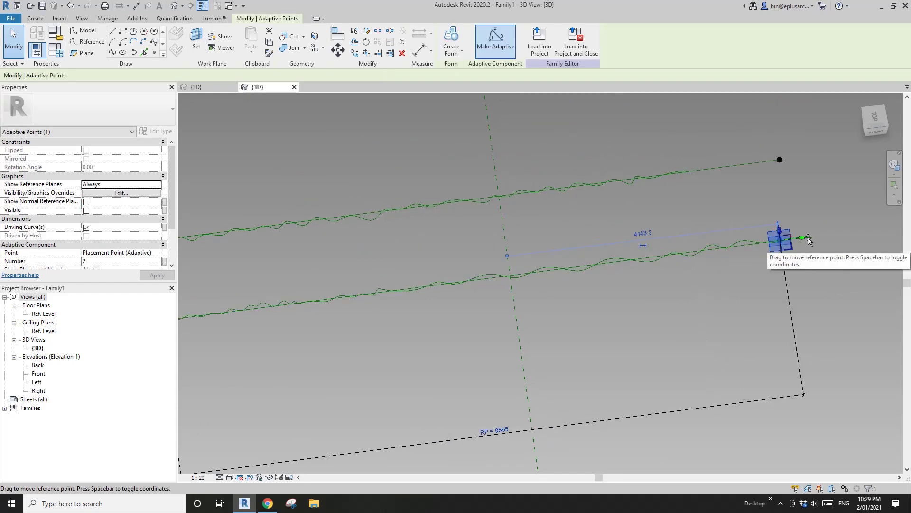
pyautogui.press('Escape')
# Attach the loose end of the lower wavy reference spline to adaptive point 2.
pyautogui.scroll(4, 769, 244)
pyautogui.scroll(3, 769, 244)
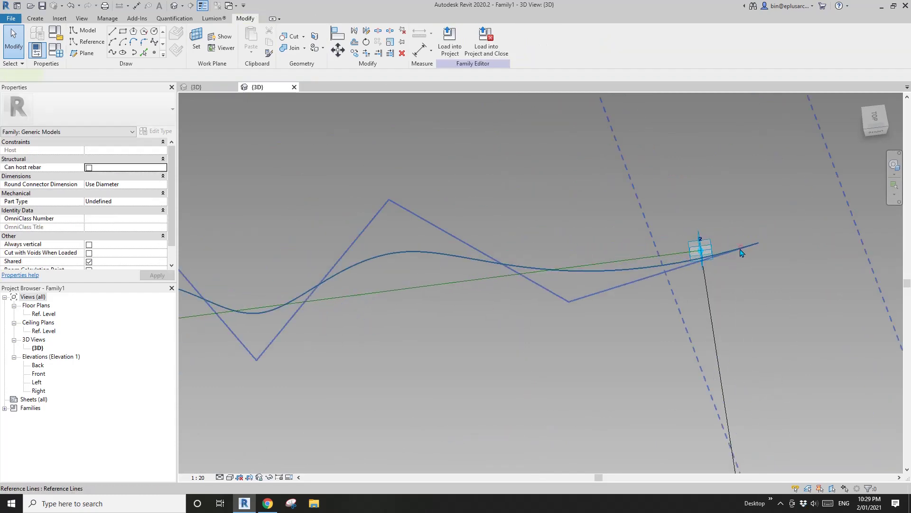
pyautogui.click(742, 252)
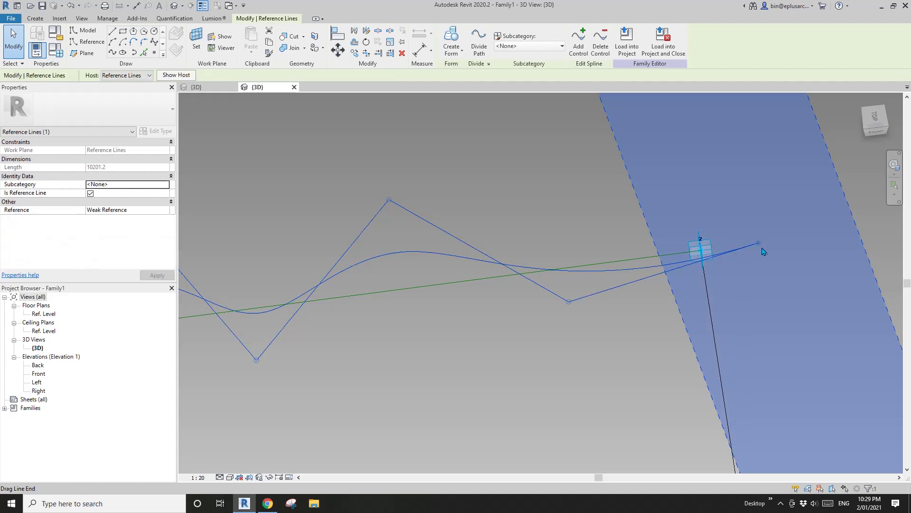
pyautogui.moveTo(759, 243); pyautogui.dragTo(701, 251)
pyautogui.scroll(-4, 705, 274)
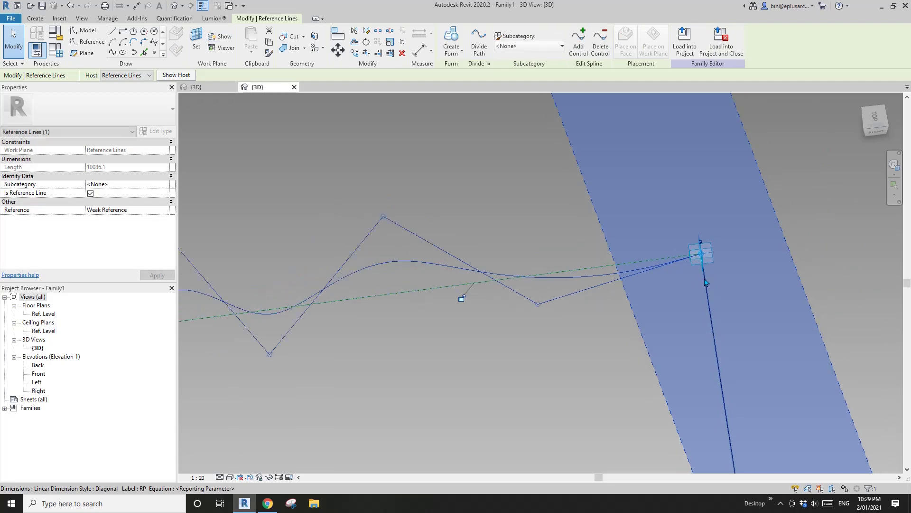
pyautogui.press('Escape')
# Shift adaptive point 2 outward and sideways to a spacing of about 10729 from point 1, checking how the lower and upper splines react.
pyautogui.click(711, 272)
pyautogui.scroll(-3, 717, 282)
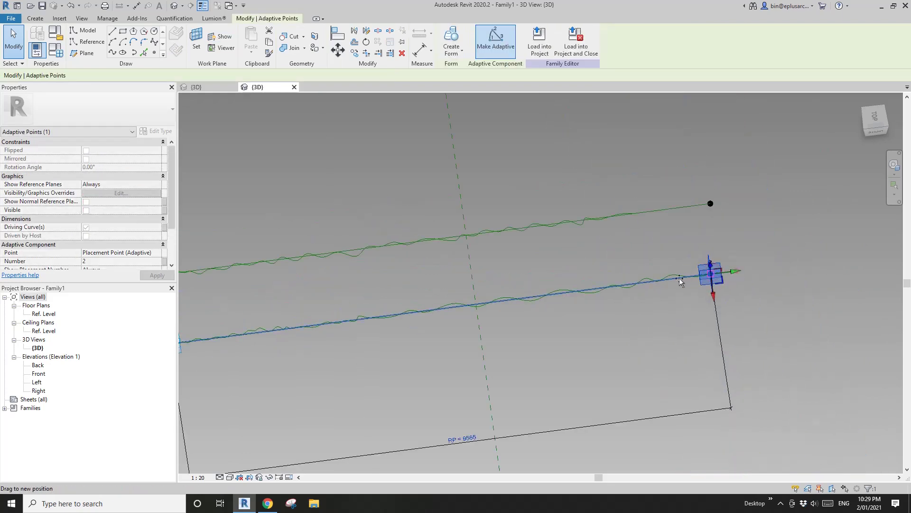
pyautogui.moveTo(683, 283); pyautogui.dragTo(752, 273)
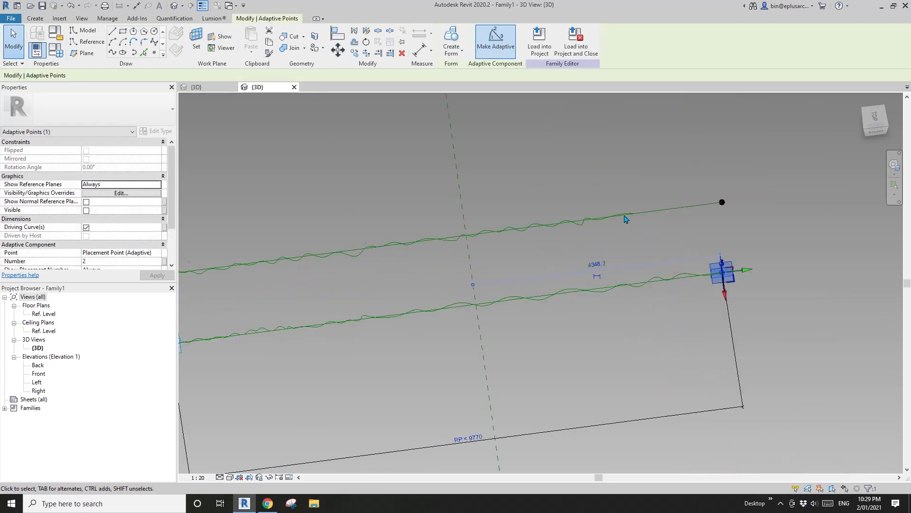
pyautogui.scroll(-2, 715, 300)
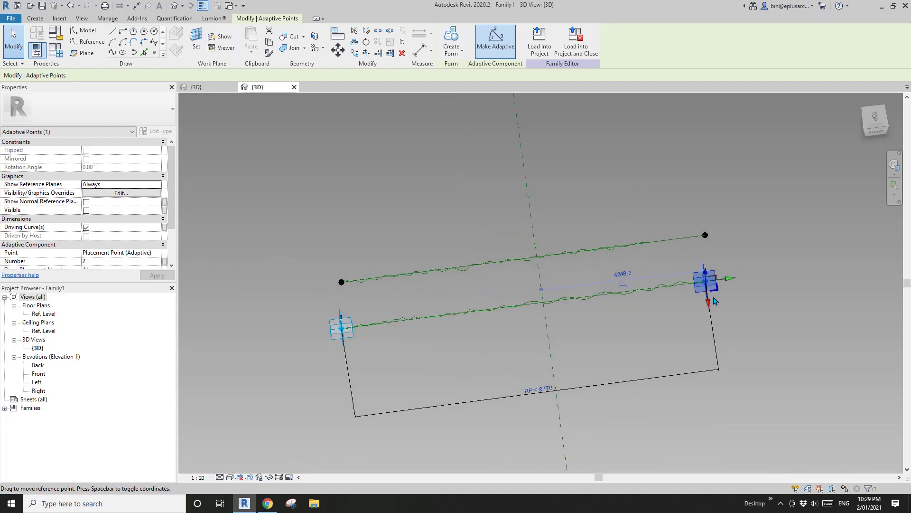
pyautogui.keyDown('shift'); pyautogui.moveTo(710, 279); pyautogui.dragTo(751, 262, button='middle'); pyautogui.keyUp('shift')
pyautogui.press('Escape')
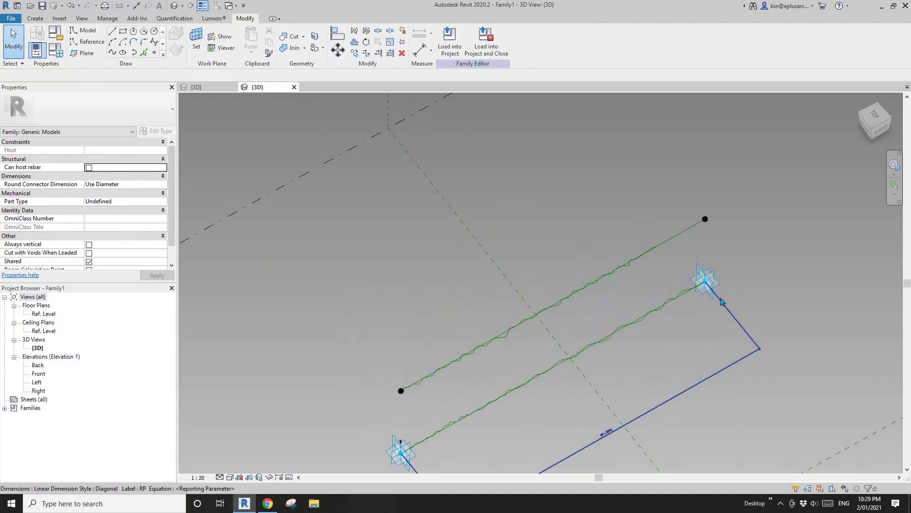
pyautogui.click(712, 296)
pyautogui.moveTo(721, 305); pyautogui.dragTo(683, 254)
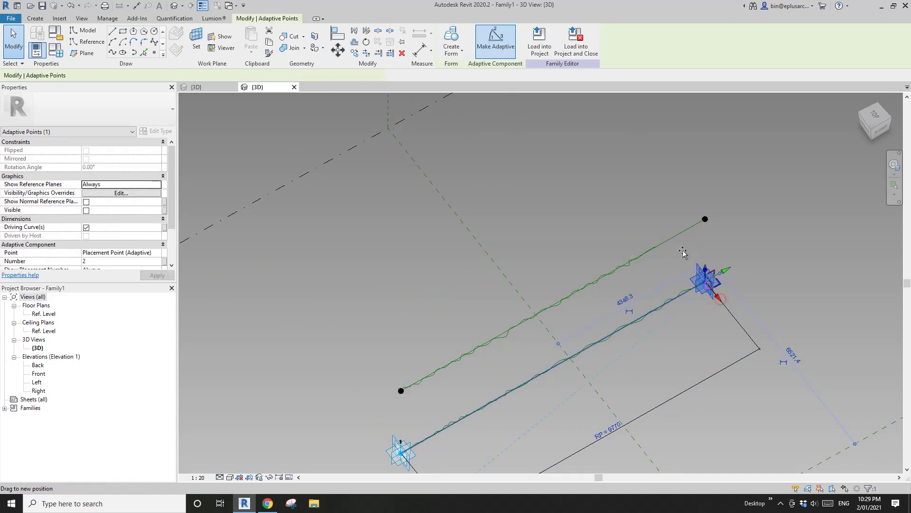
pyautogui.moveTo(647, 223); pyautogui.dragTo(695, 309)
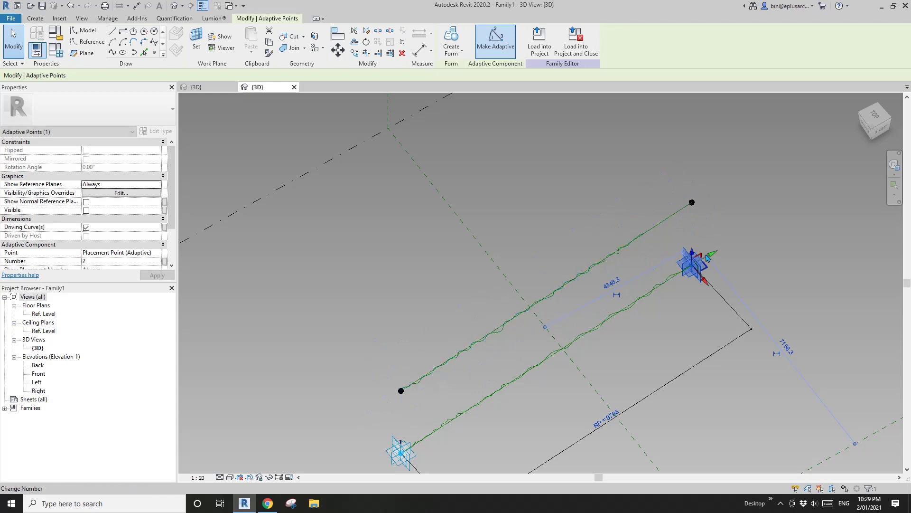
pyautogui.moveTo(715, 252)
pyautogui.mouseDown()
pyautogui.moveTo(802, 205)
pyautogui.moveTo(682, 269)
pyautogui.moveTo(690, 236)
pyautogui.moveTo(740, 197)
pyautogui.moveTo(813, 187)
pyautogui.moveTo(722, 248)
pyautogui.mouseUp()
# Select the upper wavy spline and examine where its end lies relative to the raised point at point 2.
pyautogui.click(623, 252)
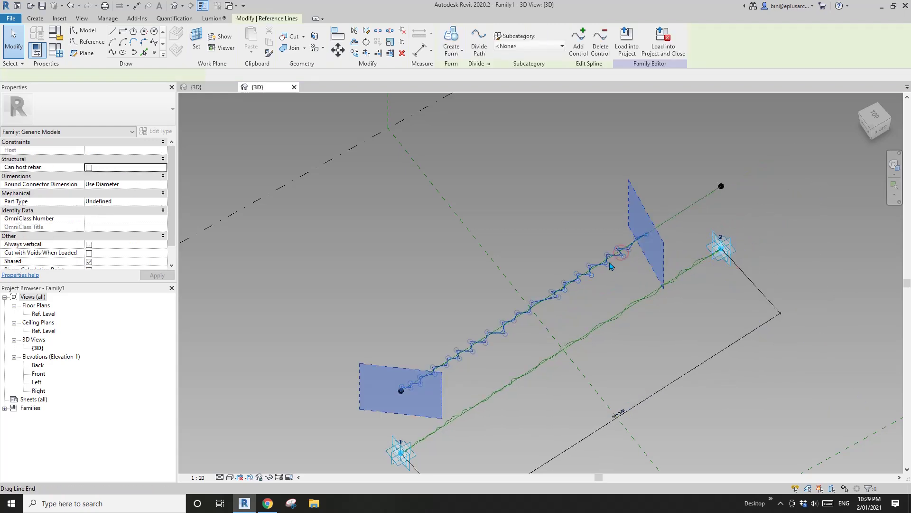
pyautogui.scroll(-3, 616, 274)
pyautogui.moveTo(620, 278); pyautogui.dragTo(589, 284, button='middle')
pyautogui.click(616, 271)
pyautogui.scroll(1, 588, 286)
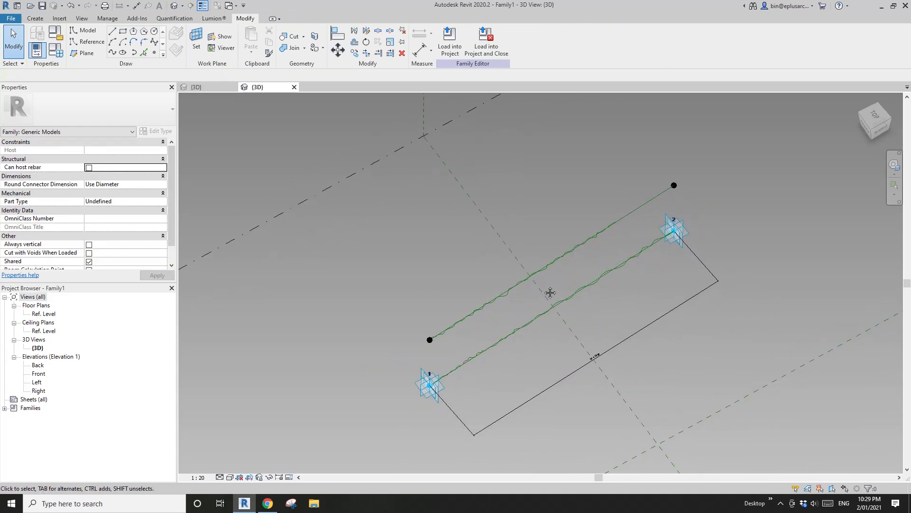
pyautogui.click(549, 268)
pyautogui.press('Escape')
# Open the Ref. Level floor plan and inspect the wavy splines near adaptive point 2.
pyautogui.doubleClick(48, 314)
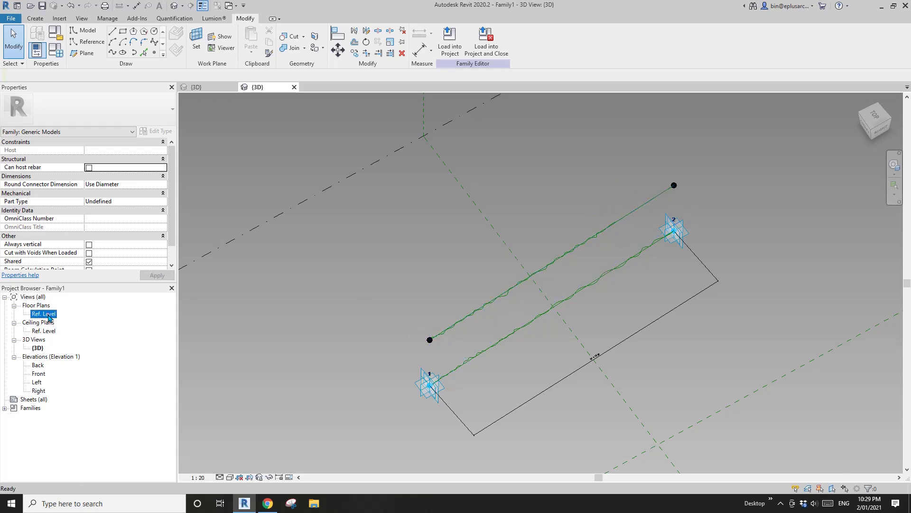
pyautogui.scroll(5, 452, 239)
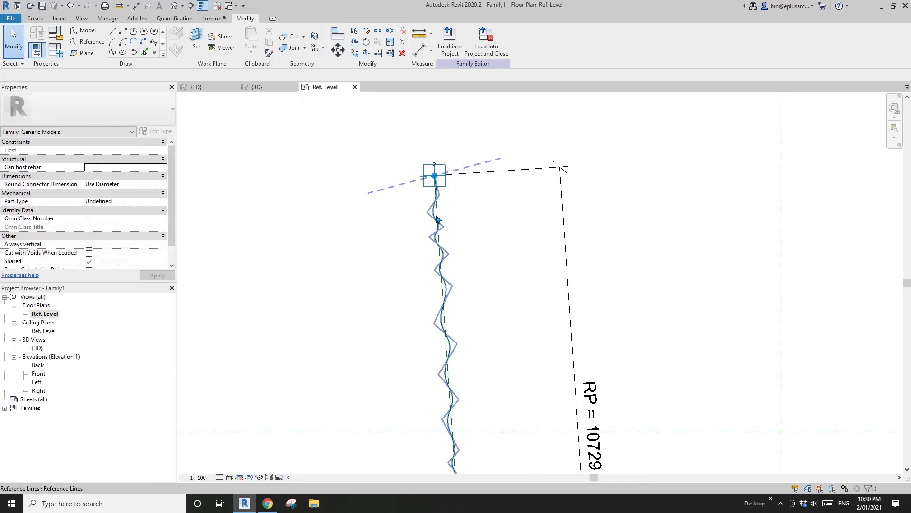
pyautogui.scroll(-7, 448, 289)
pyautogui.moveTo(449, 284); pyautogui.dragTo(440, 225, button='middle')
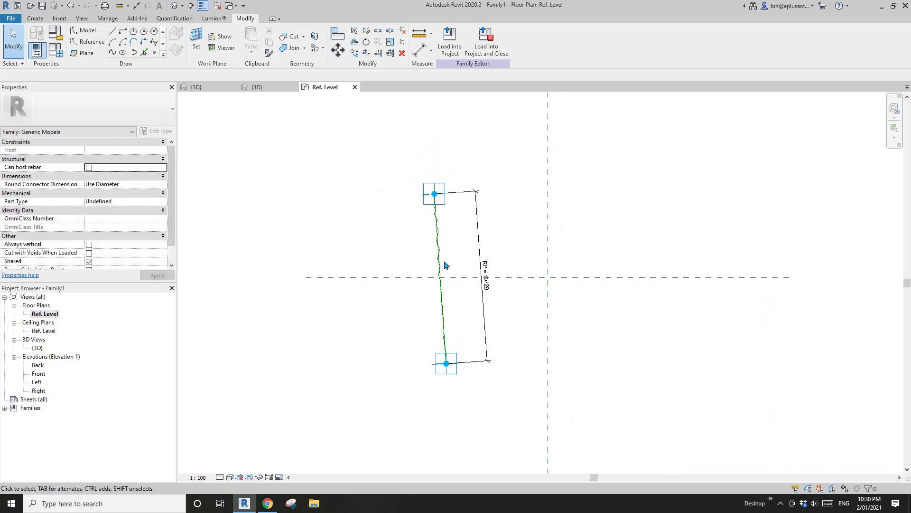
pyautogui.scroll(5, 444, 260)
pyautogui.moveTo(433, 175); pyautogui.dragTo(448, 310, button='middle')
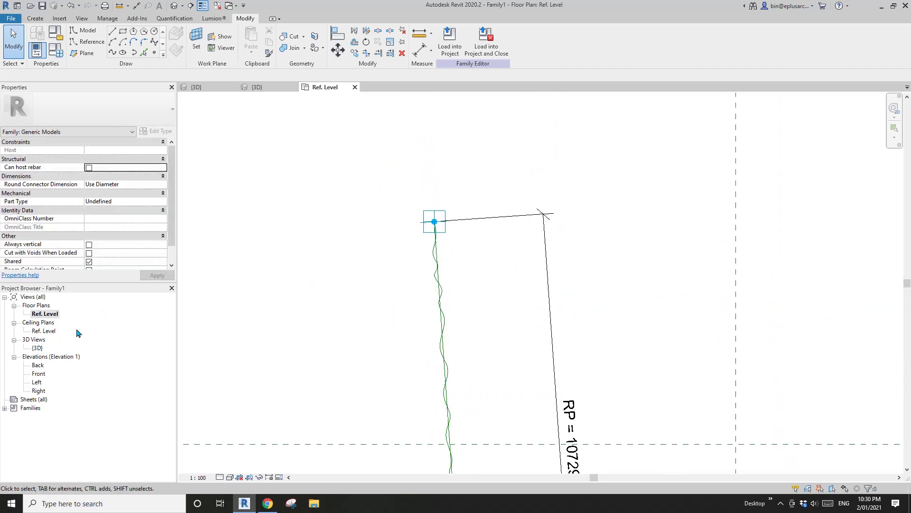
# Set the Ref. Level floor plan's view range to a top offset of 9999 and a cut plane offset of 9999.
pyautogui.click(44, 332)
pyautogui.click(46, 315)
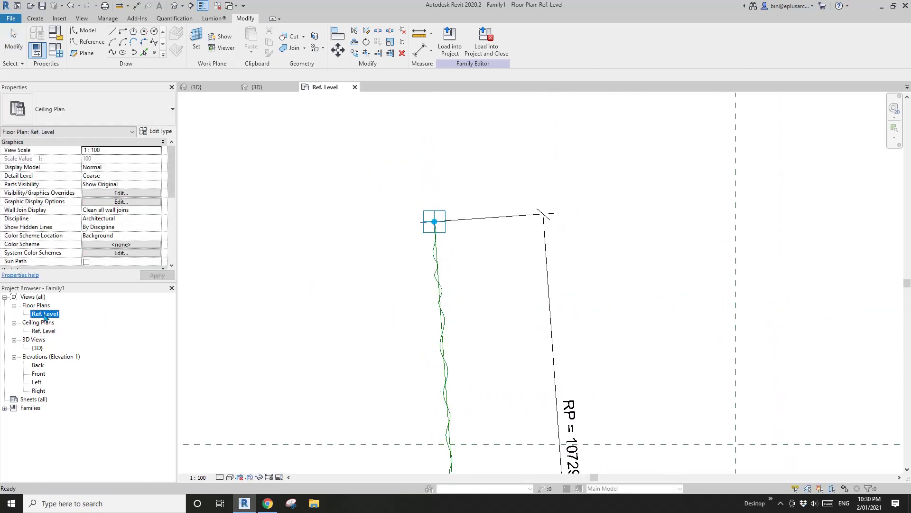
pyautogui.click(52, 332)
pyautogui.click(31, 314)
pyautogui.click(171, 216)
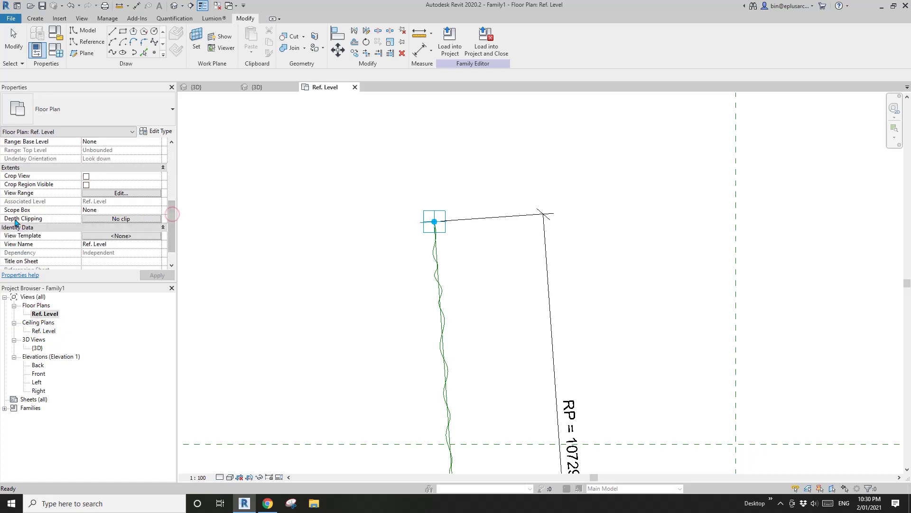
pyautogui.click(141, 194)
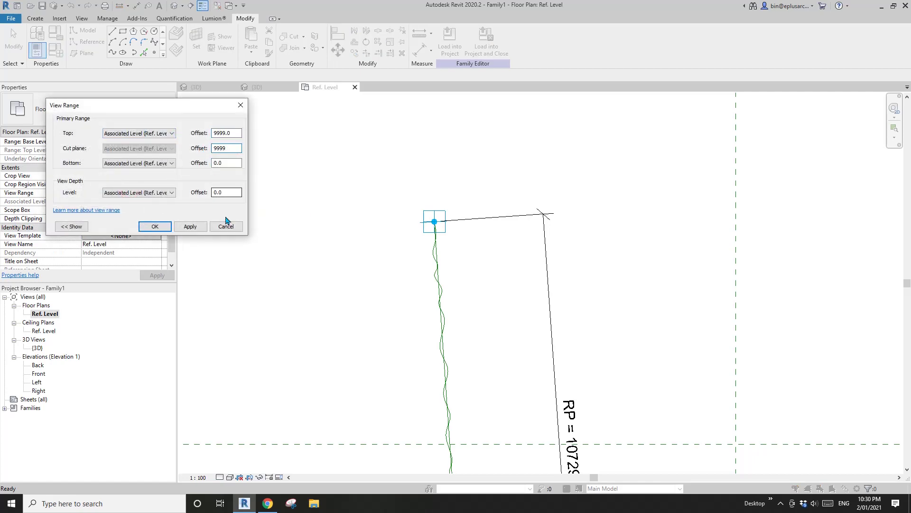
pyautogui.click(162, 230)
# Temporarily isolate the upper wavy reference spline in the floor plan.
pyautogui.scroll(3, 458, 347)
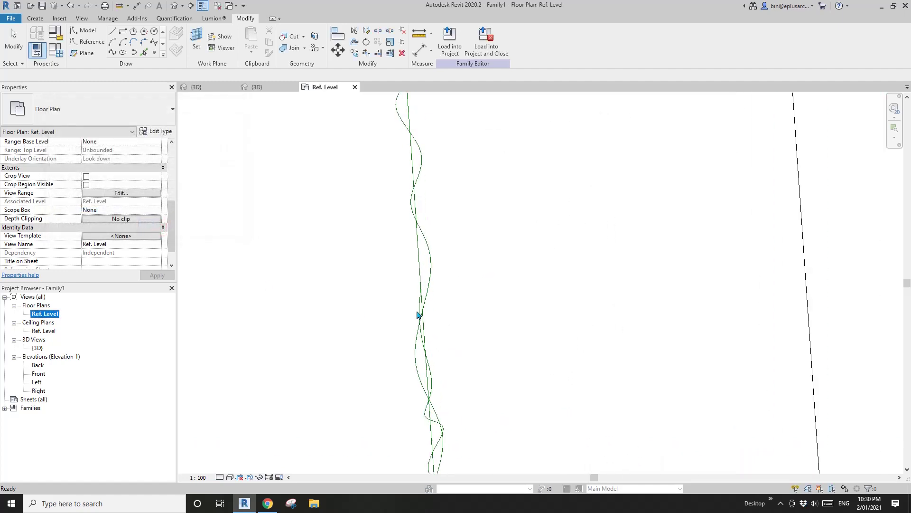
pyautogui.scroll(1, 417, 315)
pyautogui.click(389, 301)
pyautogui.scroll(1, 417, 310)
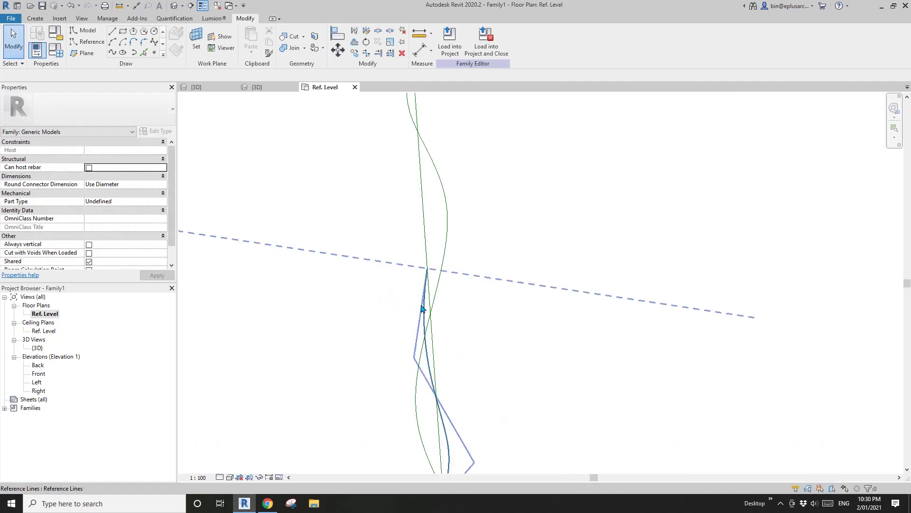
pyautogui.click(422, 310)
pyautogui.scroll(-4, 436, 287)
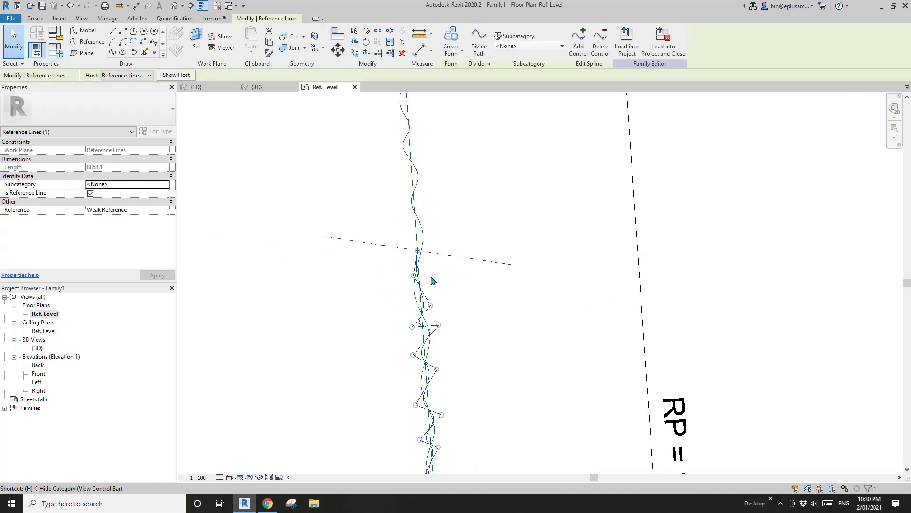
pyautogui.press('i')
pyautogui.scroll(-5, 462, 305)
pyautogui.moveTo(468, 263); pyautogui.dragTo(438, 161, button='middle')
pyautogui.click(437, 246)
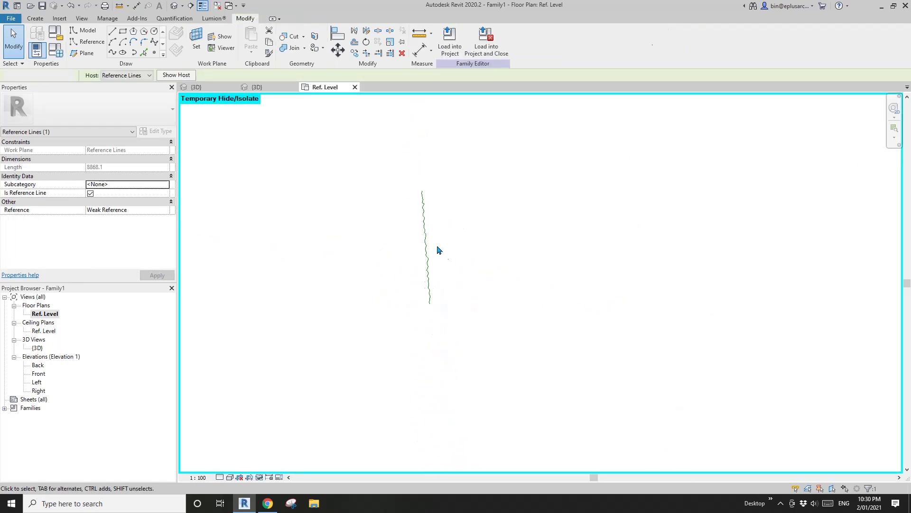
# Add an aligned dimension between the two ends of the isolated upper spline, placed beside the curve.
pyautogui.scroll(4, 436, 245)
pyautogui.press('d')
pyautogui.press('i')
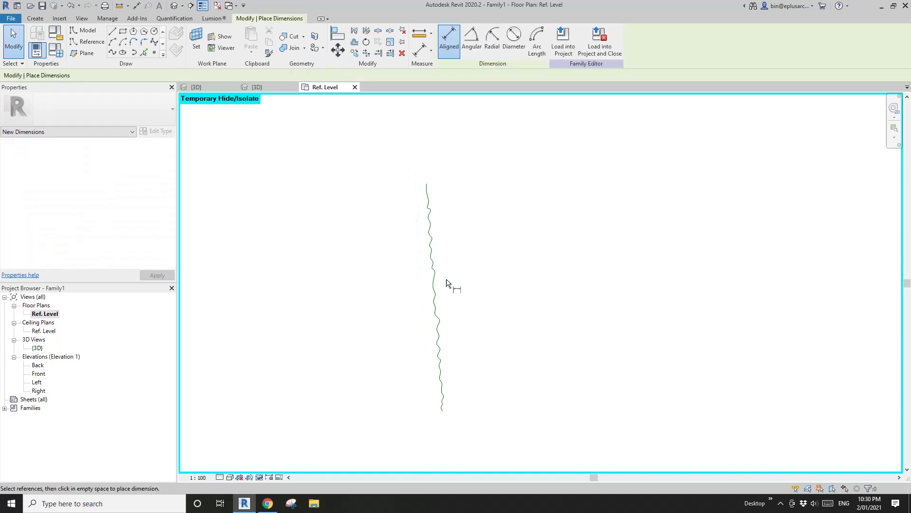
pyautogui.click(443, 414)
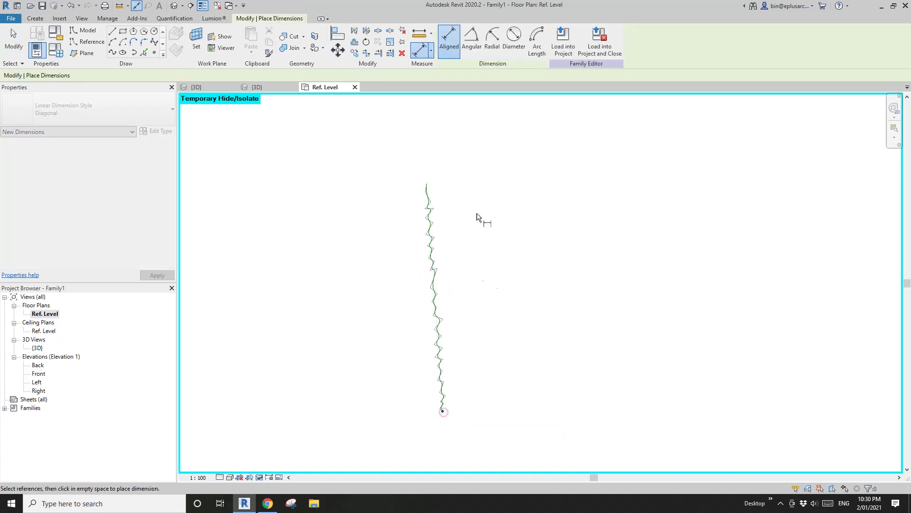
pyautogui.click(427, 185)
pyautogui.click(490, 219)
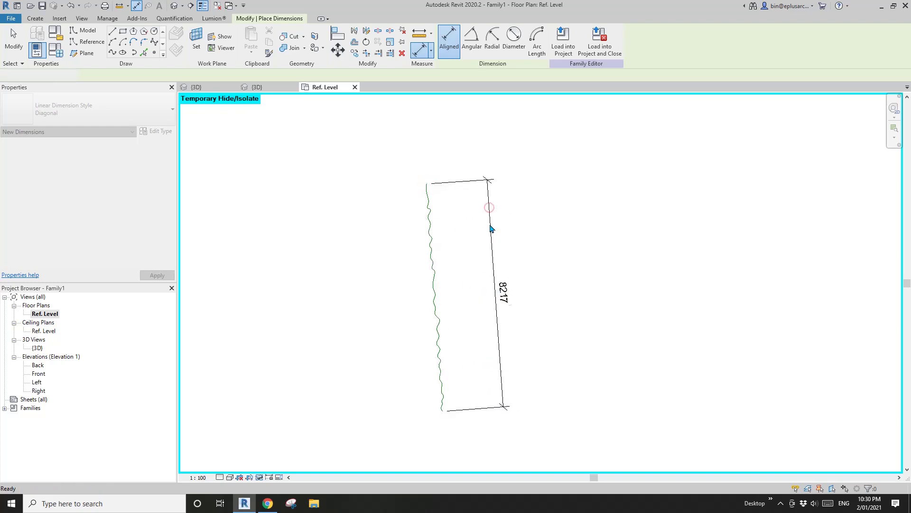
pyautogui.press('Escape')
pyautogui.press('Escape')
# Label the upper spline's aligned dimension with a new instance family parameter named L.
pyautogui.click(491, 219)
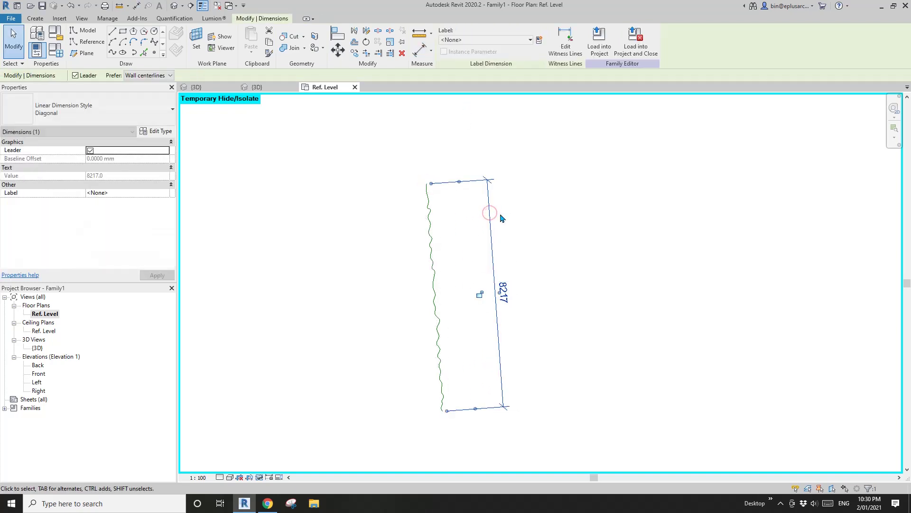
pyautogui.click(540, 40)
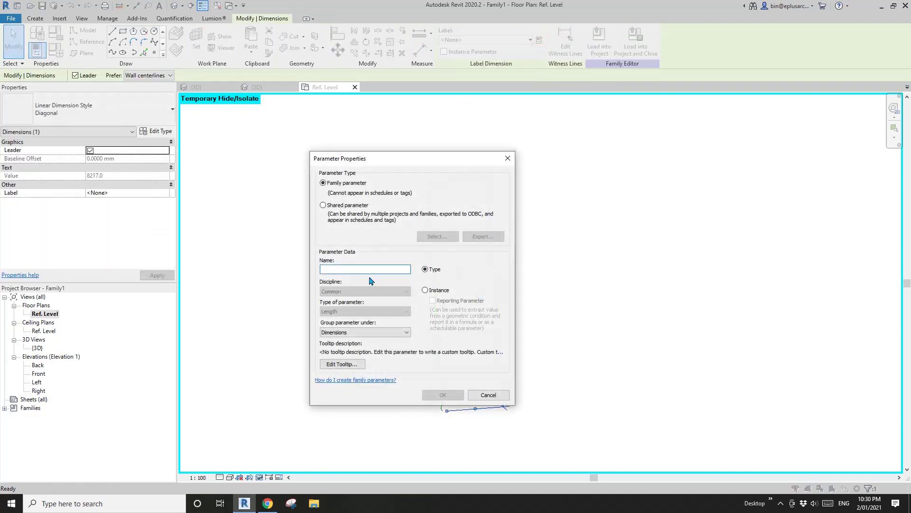
pyautogui.click(437, 290)
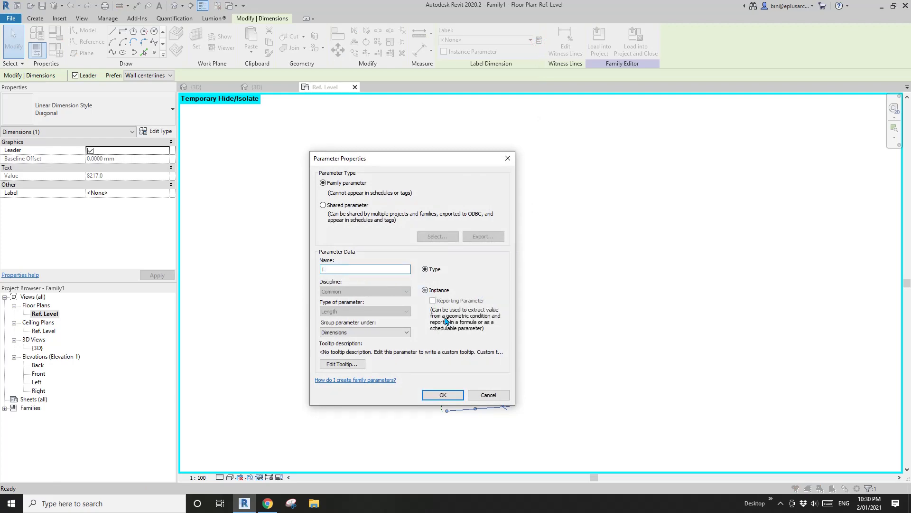
pyautogui.click(443, 395)
pyautogui.click(348, 279)
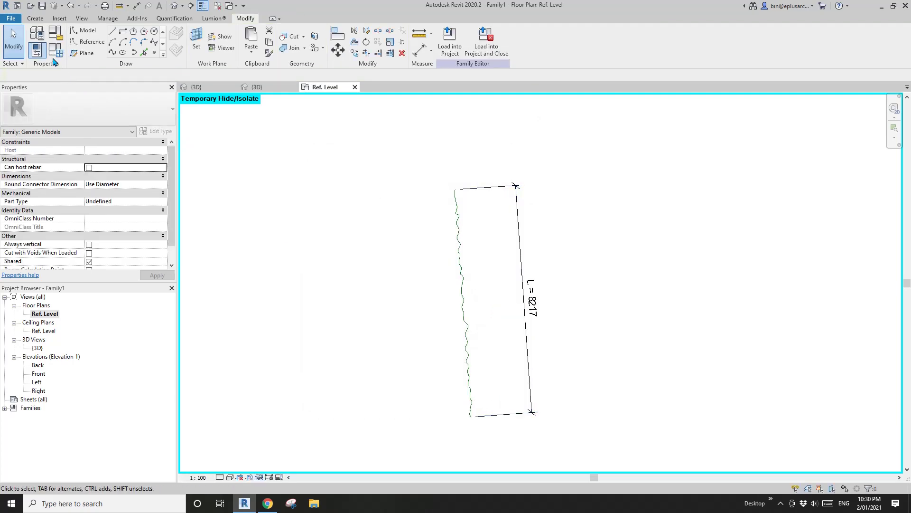
# Drive parameter L with the formula RP and end the temporary isolation in the floor plan.
pyautogui.click(52, 55)
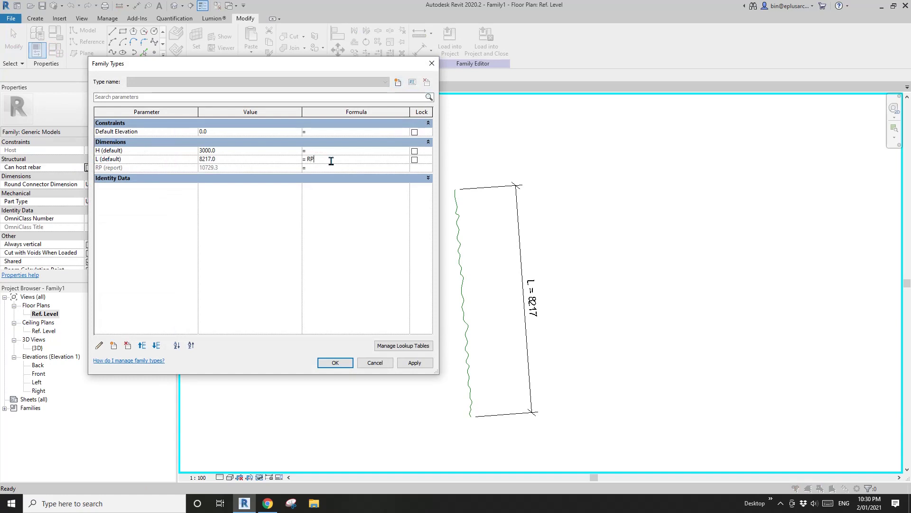
pyautogui.click(414, 363)
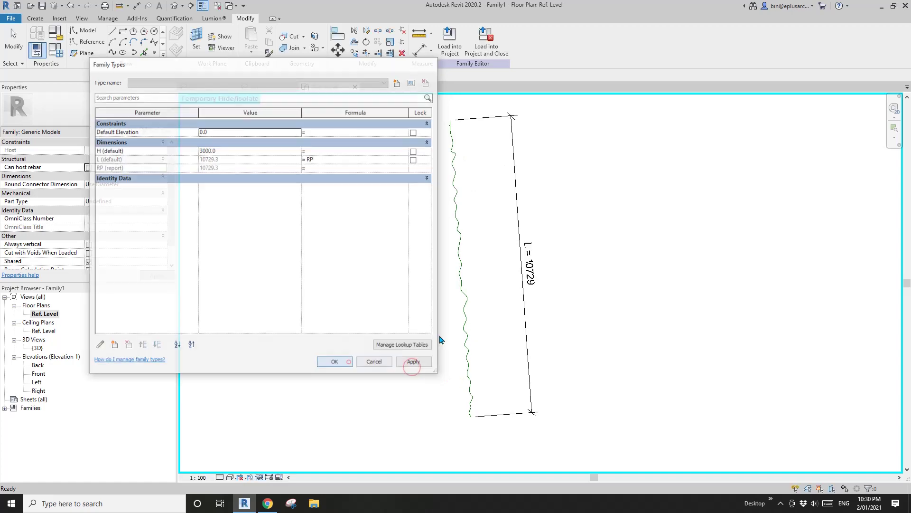
pyautogui.click(342, 362)
pyautogui.press('Escape')
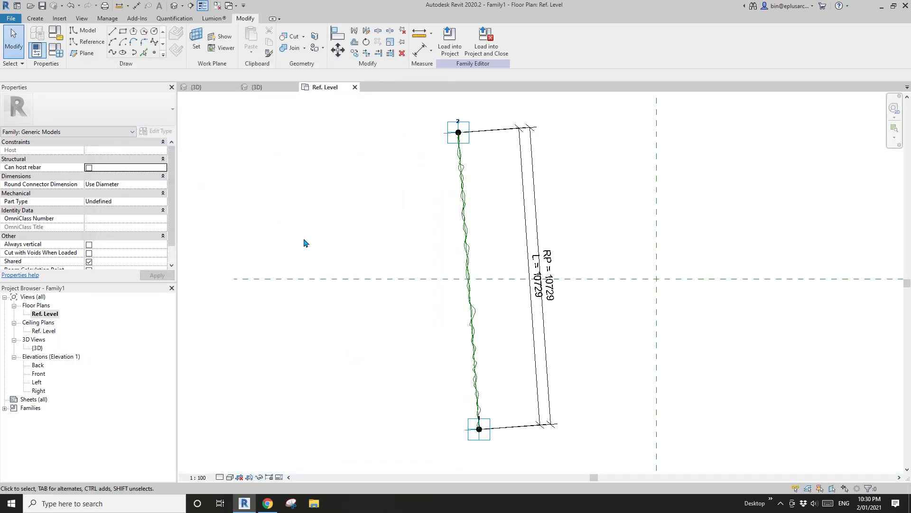
# In the 3D view, move adaptive point 2 closer to point 1, to a distance of about 9844 mm.
pyautogui.click(175, 6)
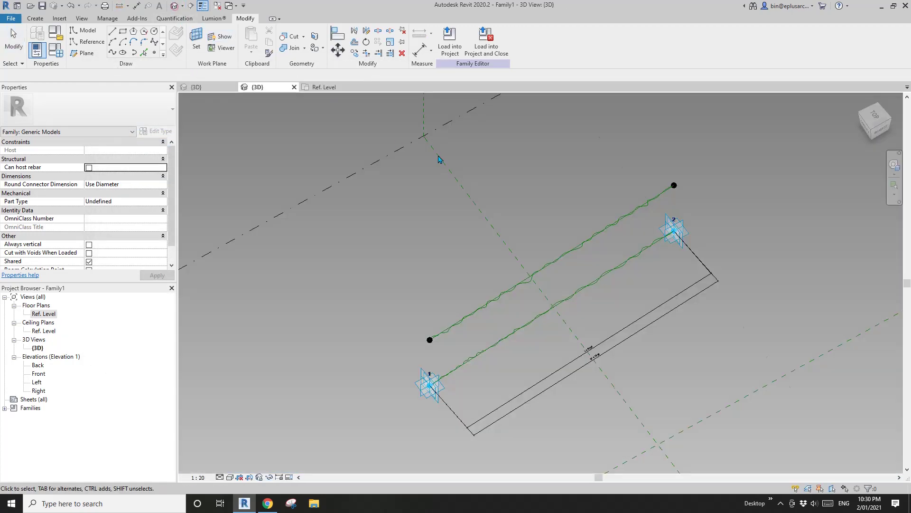
pyautogui.keyDown('shift'); pyautogui.moveTo(629, 275); pyautogui.dragTo(600, 257, button='middle'); pyautogui.keyUp('shift')
pyautogui.scroll(3, 718, 273)
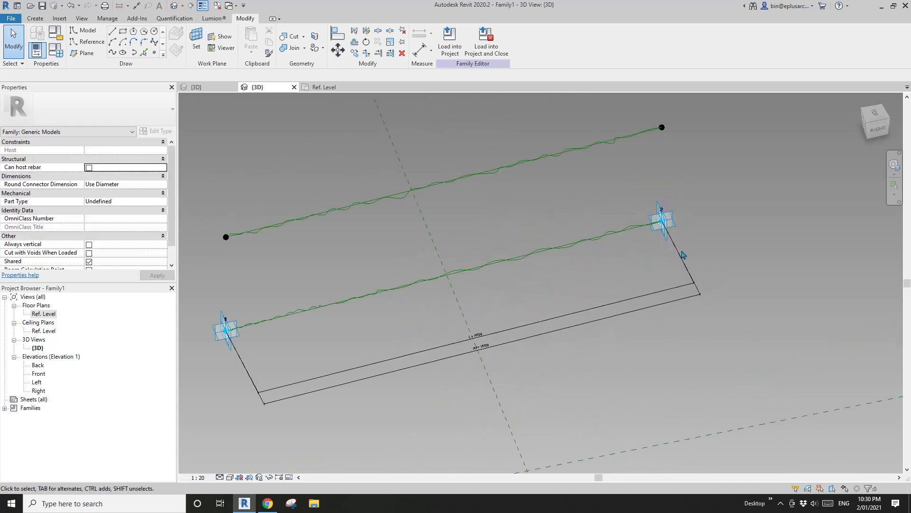
pyautogui.click(662, 220)
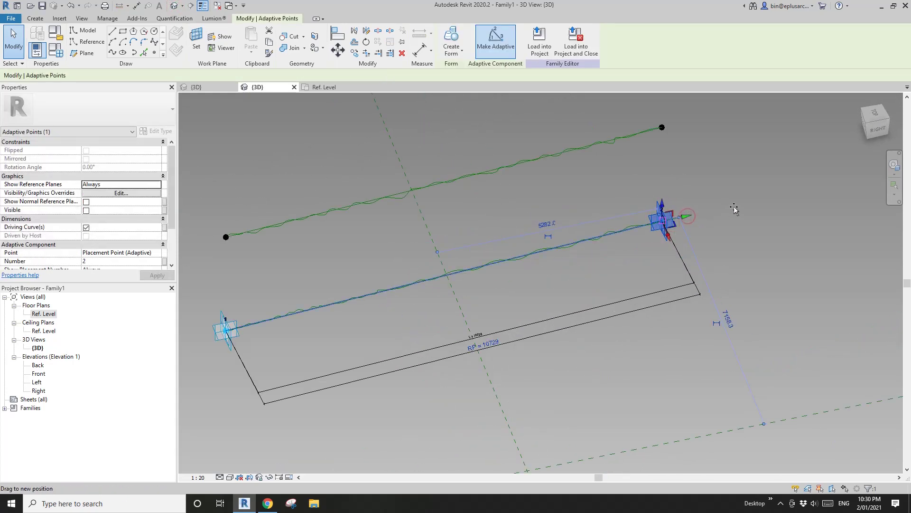
pyautogui.moveTo(734, 209); pyautogui.dragTo(638, 219)
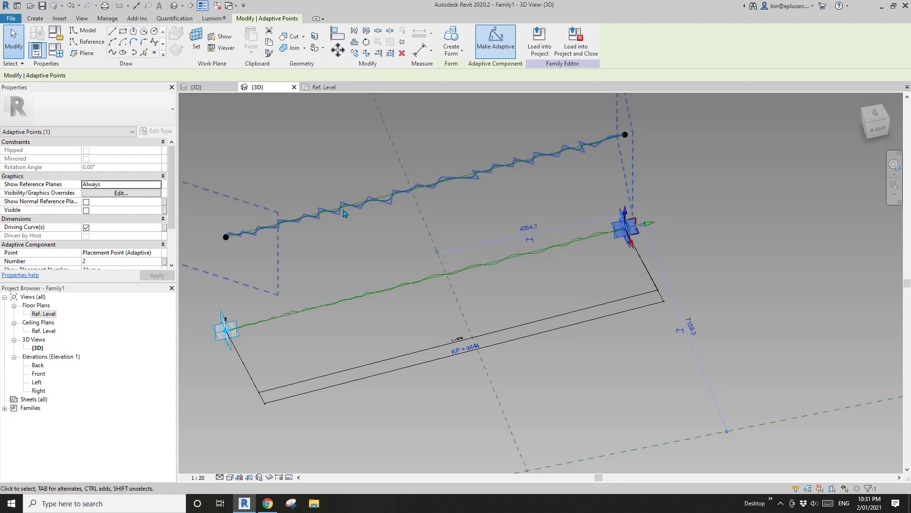
# Move adaptive point 1 toward point 2 and then sideways, leaving the two points about 8371 mm apart.
pyautogui.moveTo(215, 342); pyautogui.dragTo(337, 330, button='middle')
pyautogui.click(337, 330)
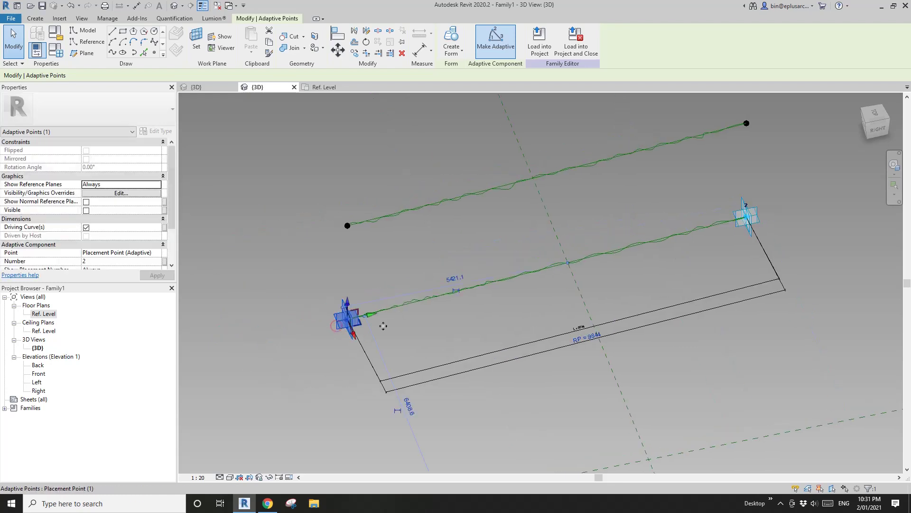
pyautogui.moveTo(371, 315); pyautogui.dragTo(437, 347)
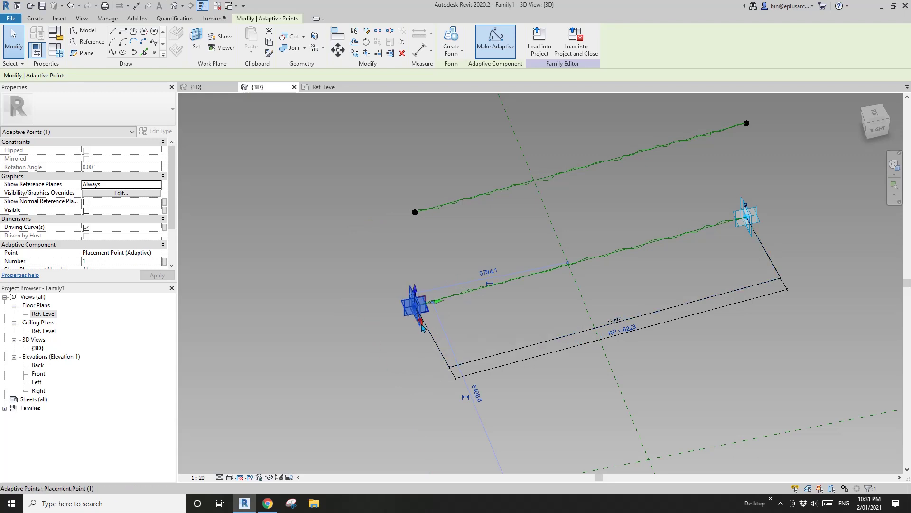
pyautogui.keyDown('shift'); pyautogui.moveTo(422, 327); pyautogui.dragTo(450, 367, button='middle'); pyautogui.keyUp('shift')
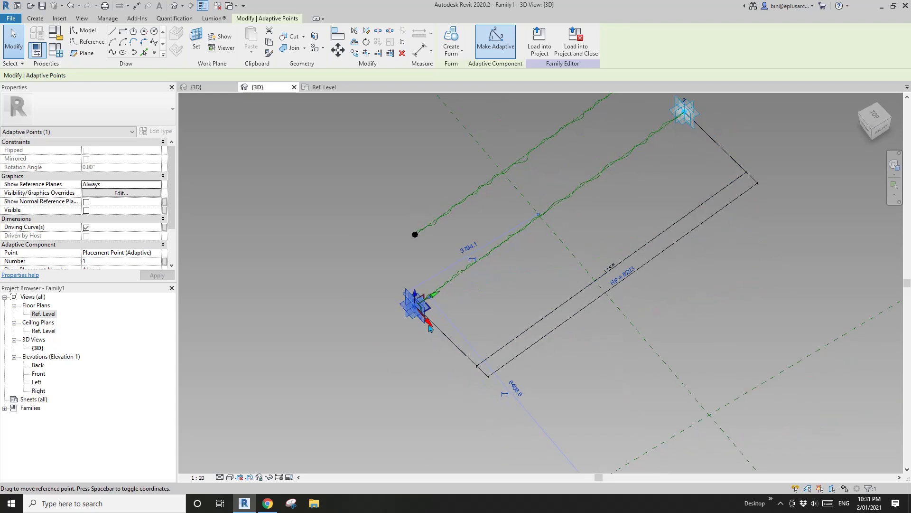
pyautogui.moveTo(431, 328); pyautogui.dragTo(369, 255)
pyautogui.scroll(-2, 428, 308)
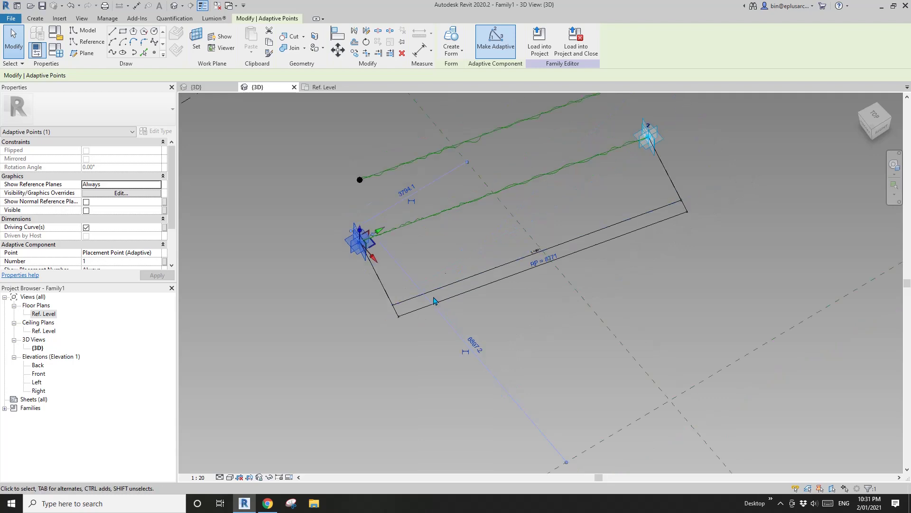
pyautogui.moveTo(469, 254); pyautogui.dragTo(439, 308, button='middle')
pyautogui.scroll(-1, 439, 306)
pyautogui.press('Escape')
# Create a form between the upper and lower wavy reference splines.
pyautogui.scroll(5, 422, 237)
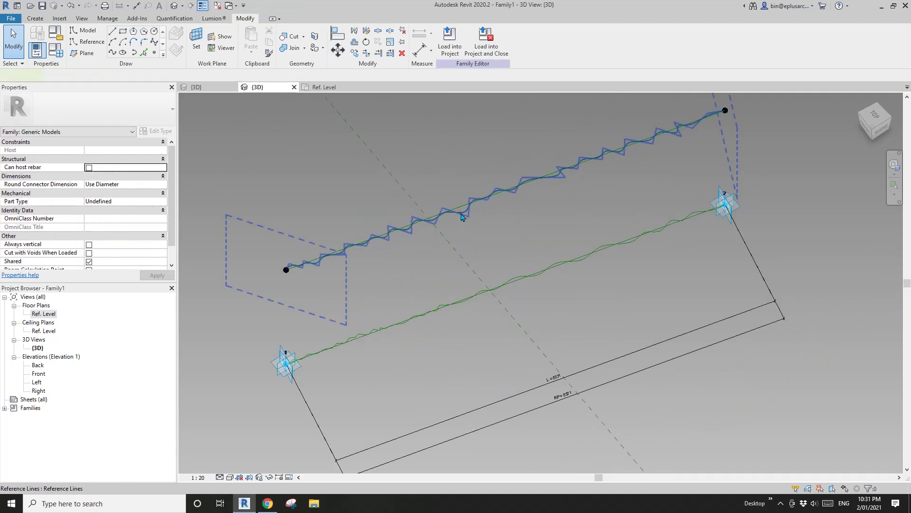
pyautogui.click(460, 212)
pyautogui.keyDown('ctrl'); pyautogui.click(451, 300); pyautogui.keyUp('ctrl')
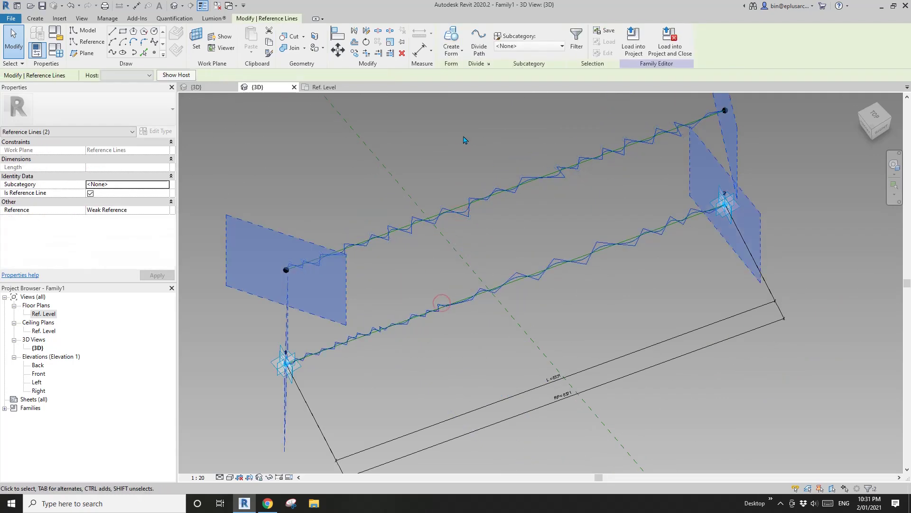
pyautogui.click(453, 40)
pyautogui.scroll(-1, 498, 275)
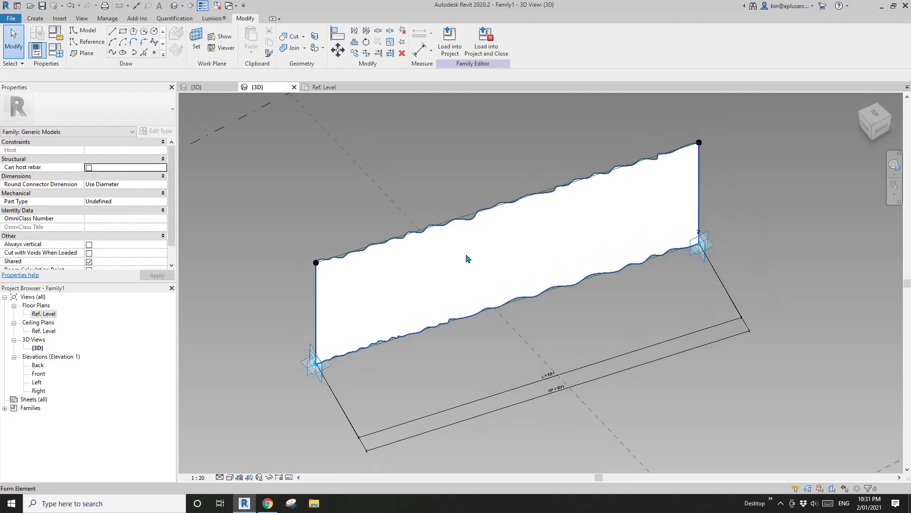
# Associate the curtain form's material with a new instance family parameter named mATERIAL.
pyautogui.click(453, 264)
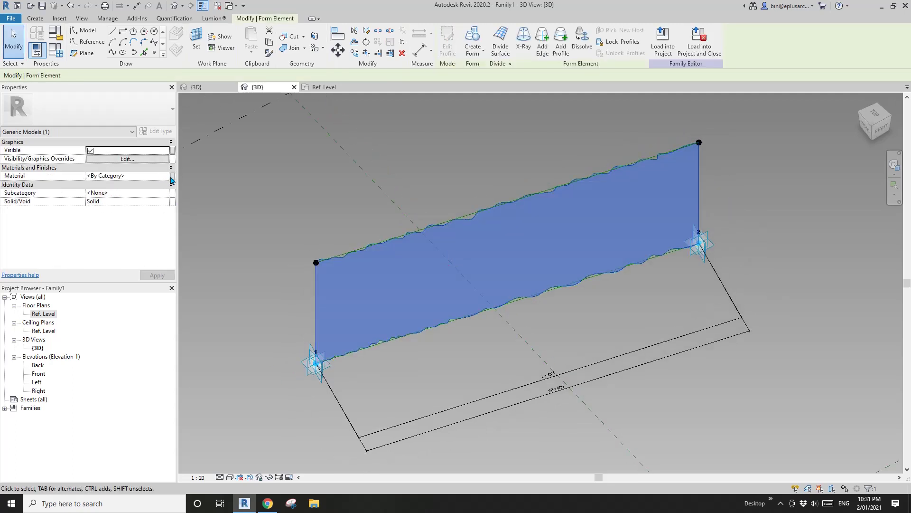
pyautogui.click(172, 176)
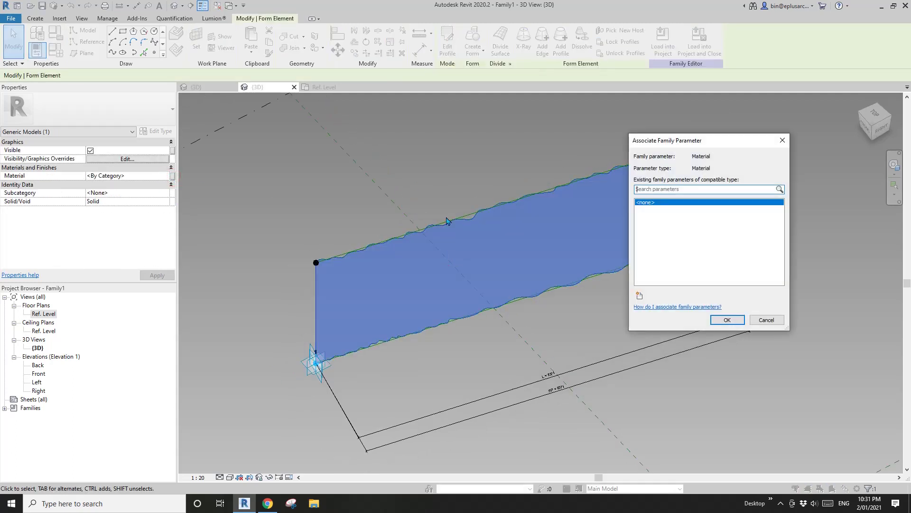
pyautogui.click(642, 291)
pyautogui.write('mATERIAL')
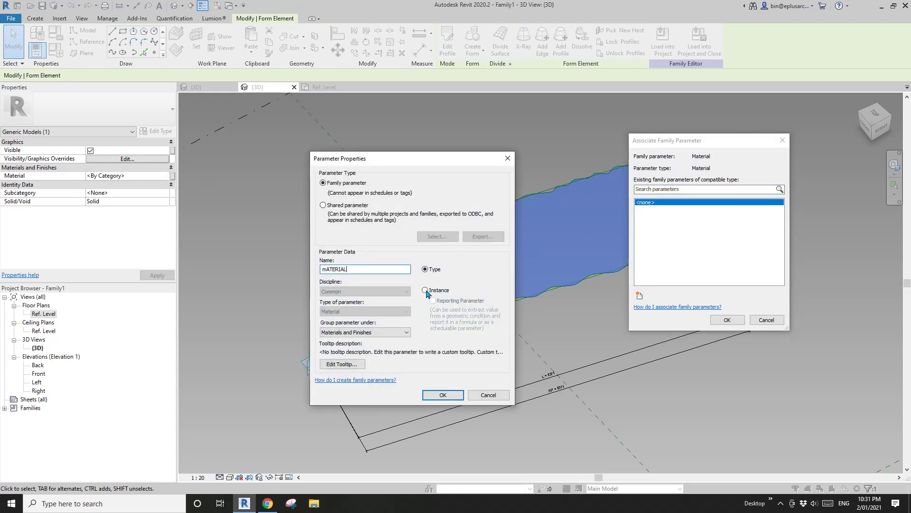
pyautogui.click(442, 395)
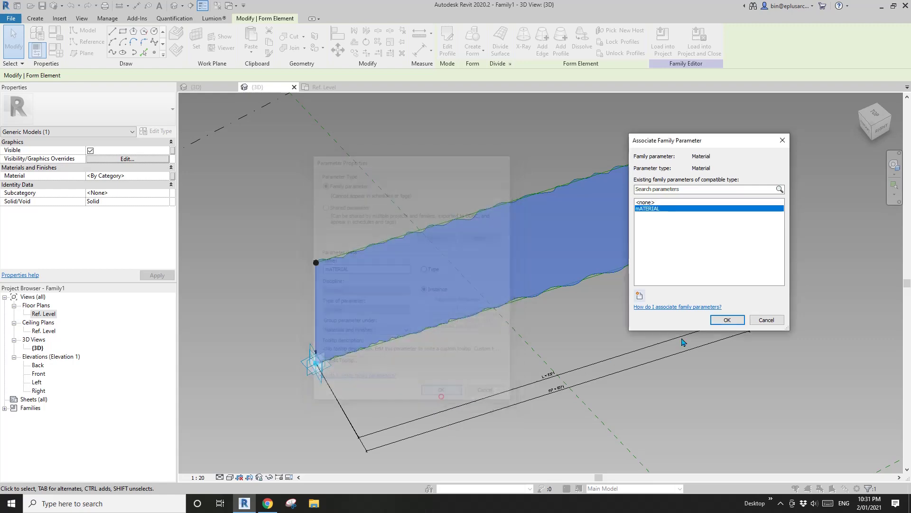
pyautogui.click(727, 319)
pyautogui.click(459, 293)
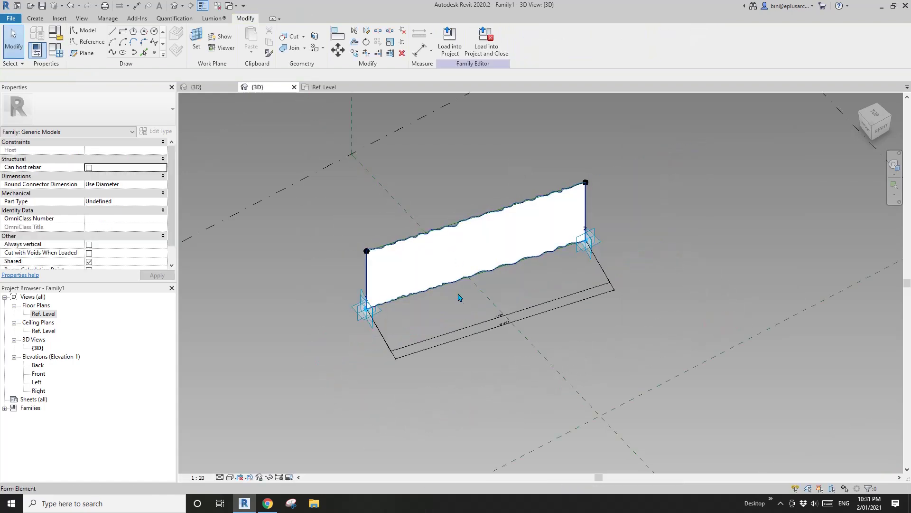
# Check the curtain family's parameters, then load the family into Project2 and close it.
pyautogui.keyDown('shift'); pyautogui.moveTo(458, 293); pyautogui.dragTo(401, 272, button='middle'); pyautogui.keyUp('shift')
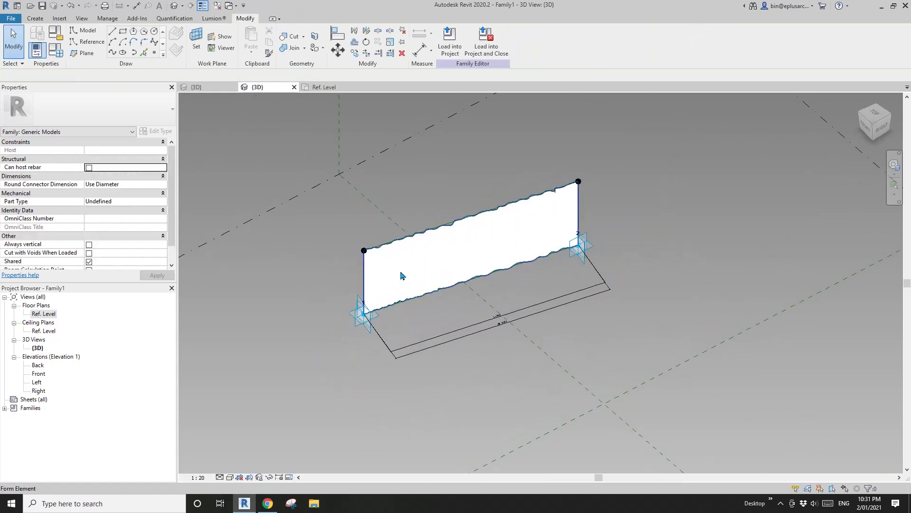
pyautogui.click(57, 56)
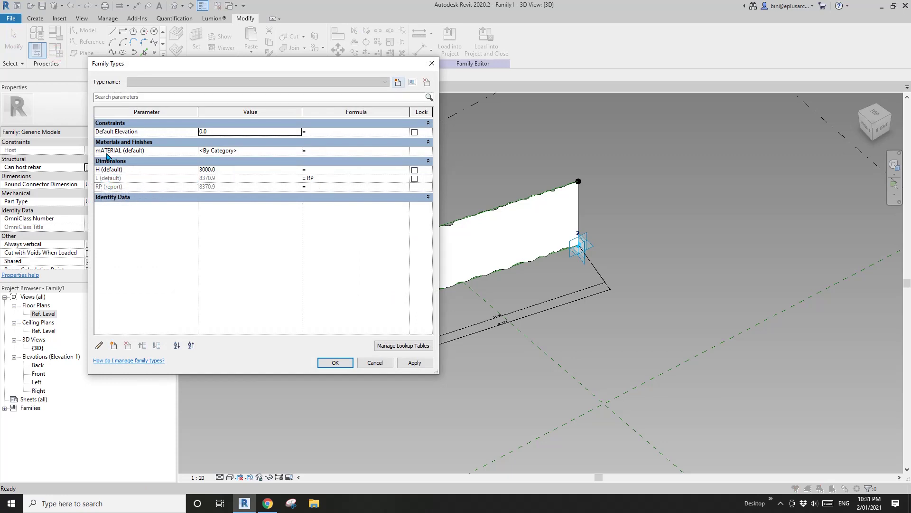
pyautogui.click(335, 363)
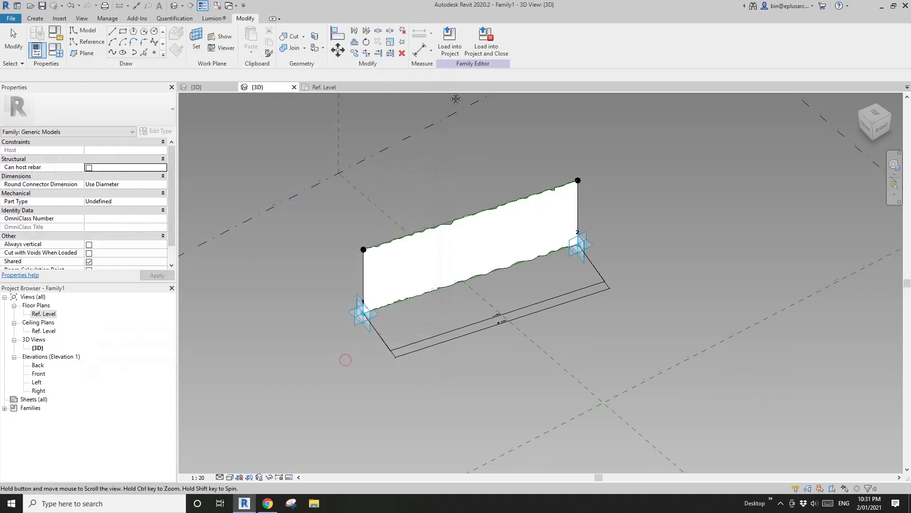
pyautogui.click(486, 40)
pyautogui.click(476, 251)
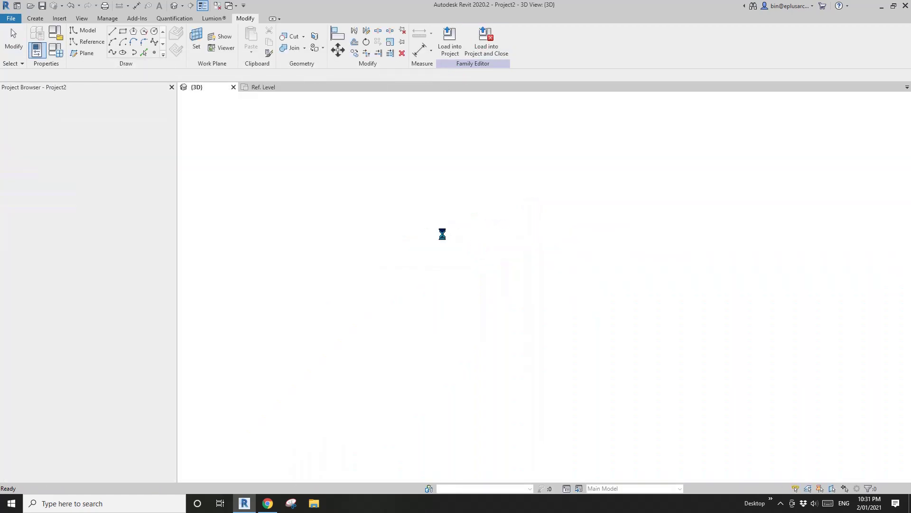
# Place one Family1 curtain in front of the three-panel window on the room's short wall, between its two ends.
pyautogui.keyDown('shift'); pyautogui.moveTo(453, 244); pyautogui.dragTo(483, 372, button='middle'); pyautogui.keyUp('shift')
pyautogui.scroll(4, 483, 371)
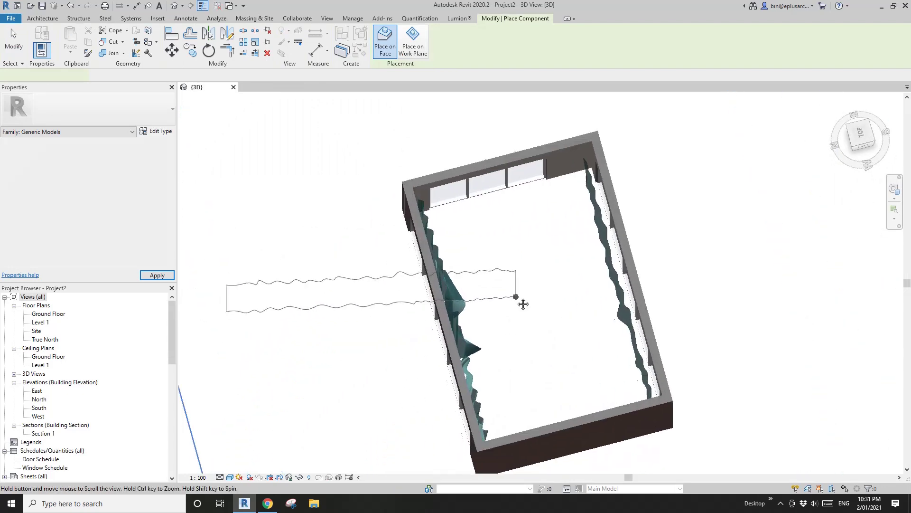
pyautogui.scroll(3, 542, 250)
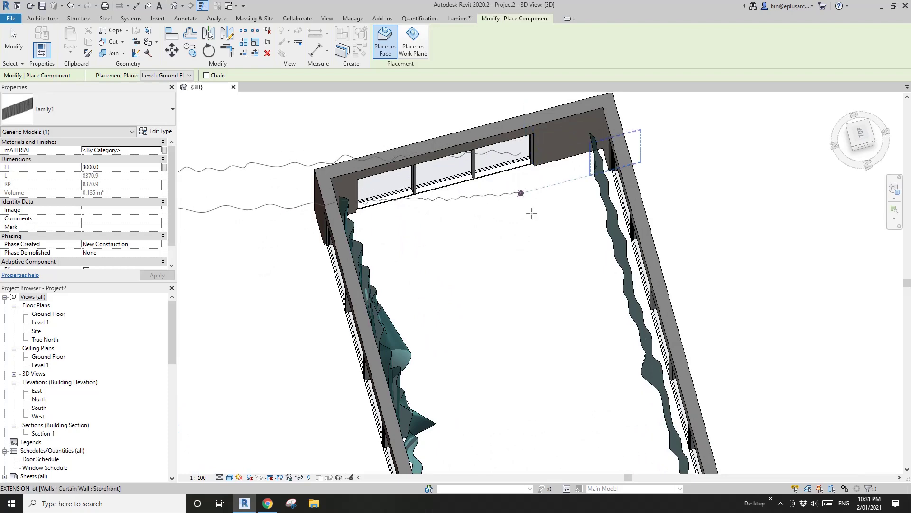
pyautogui.keyDown('shift'); pyautogui.moveTo(532, 190); pyautogui.dragTo(493, 237, button='middle'); pyautogui.keyUp('shift')
pyautogui.keyDown('shift'); pyautogui.moveTo(505, 226); pyautogui.dragTo(436, 218, button='middle'); pyautogui.keyUp('shift')
pyautogui.scroll(3, 440, 254)
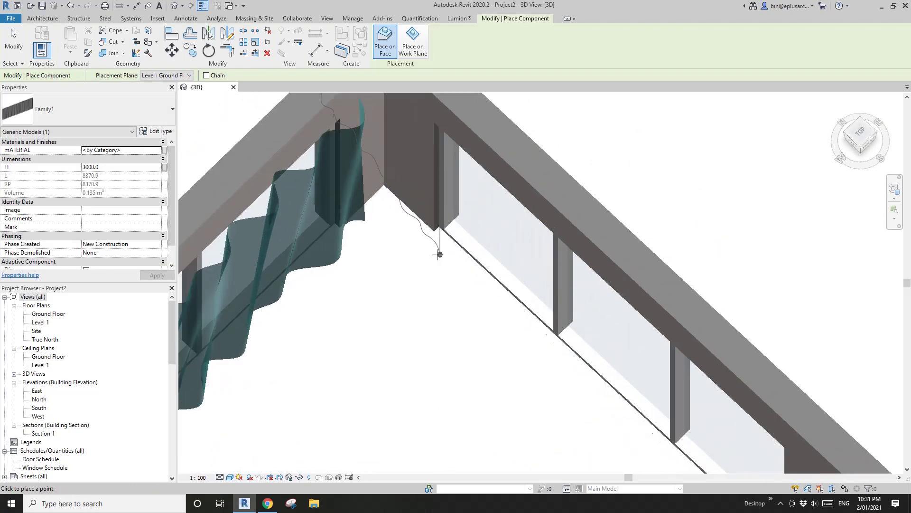
pyautogui.scroll(-4, 409, 237)
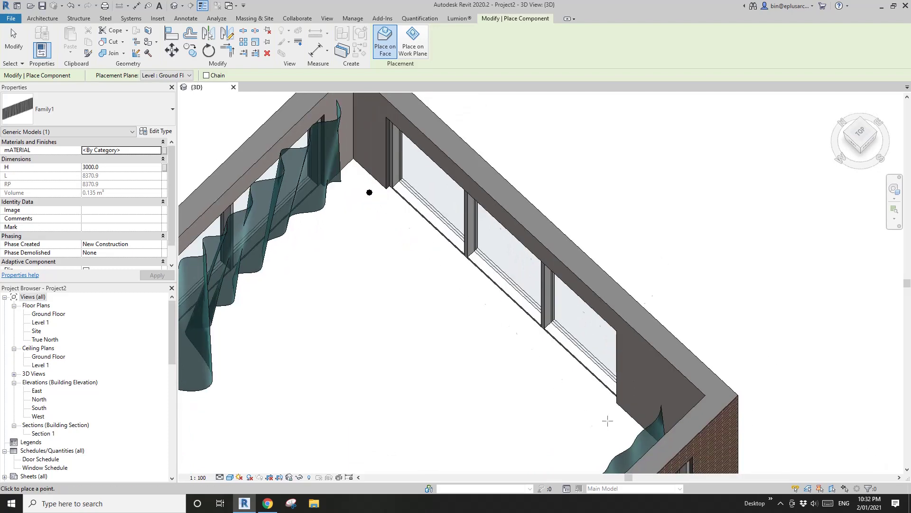
pyautogui.click(619, 421)
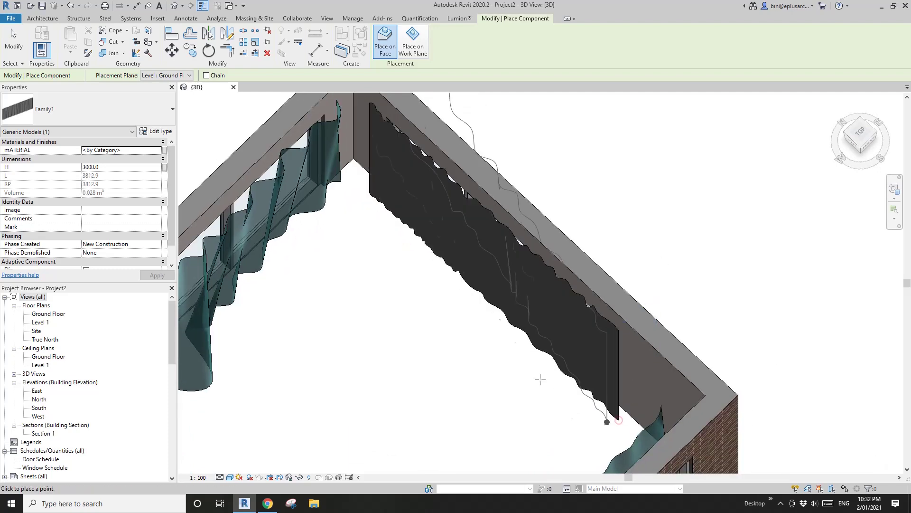
pyautogui.press('Escape')
pyautogui.press('Escape')
# Set the height H of the newly placed curtain to 2700 and inspect it against the window.
pyautogui.click(474, 316)
pyautogui.keyDown('shift'); pyautogui.moveTo(474, 315); pyautogui.dragTo(427, 261, button='middle'); pyautogui.keyUp('shift')
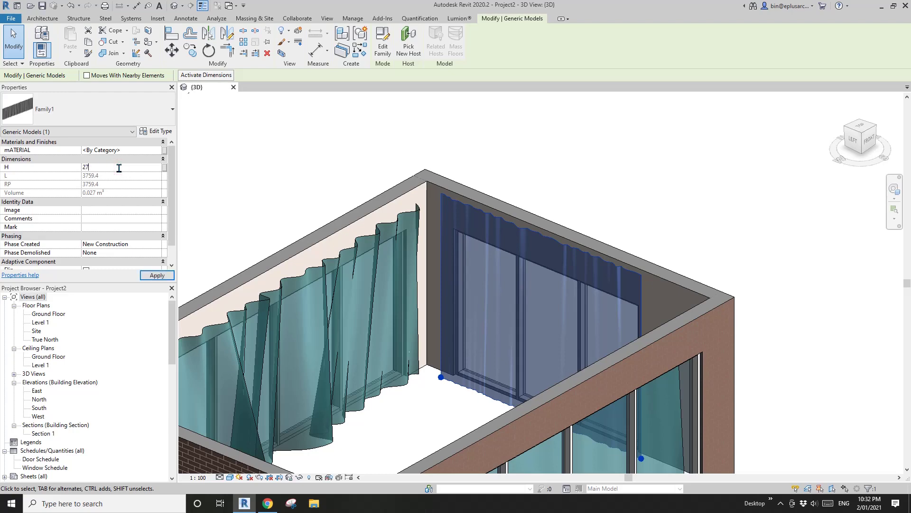
pyautogui.keyDown('shift'); pyautogui.moveTo(450, 265); pyautogui.dragTo(370, 363, button='middle'); pyautogui.keyUp('shift')
pyautogui.moveTo(583, 291); pyautogui.dragTo(583, 290)
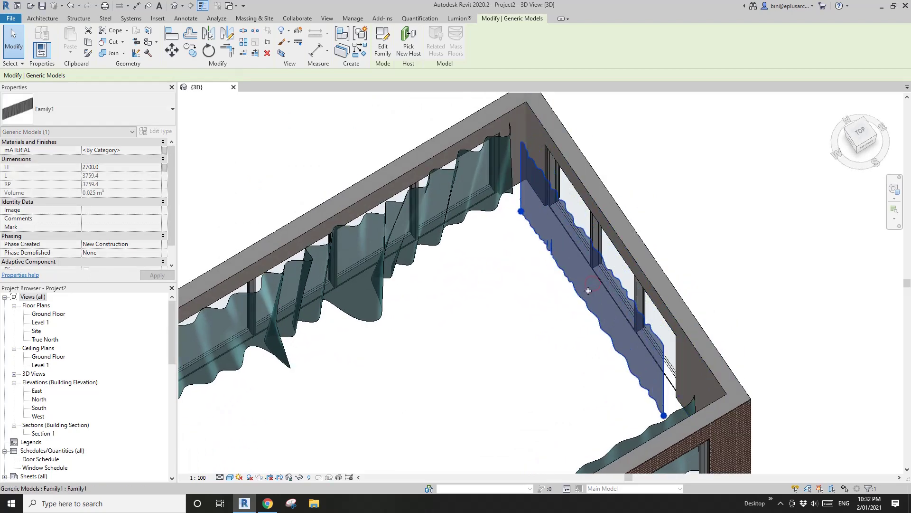
pyautogui.keyDown('shift'); pyautogui.moveTo(597, 277); pyautogui.dragTo(575, 281, button='middle'); pyautogui.keyUp('shift')
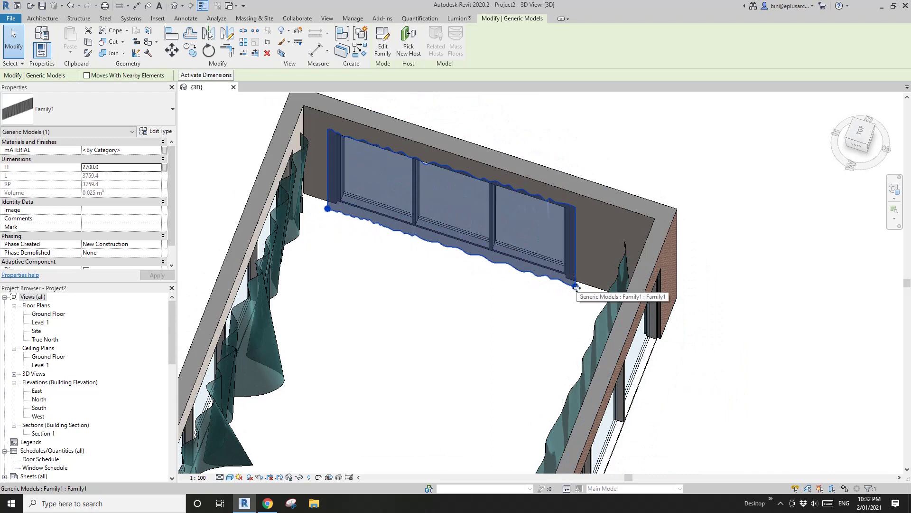
# Move the end adaptive point of the short-wall curtain along the wall until the curtain is about 3858 mm long.
pyautogui.click(576, 288)
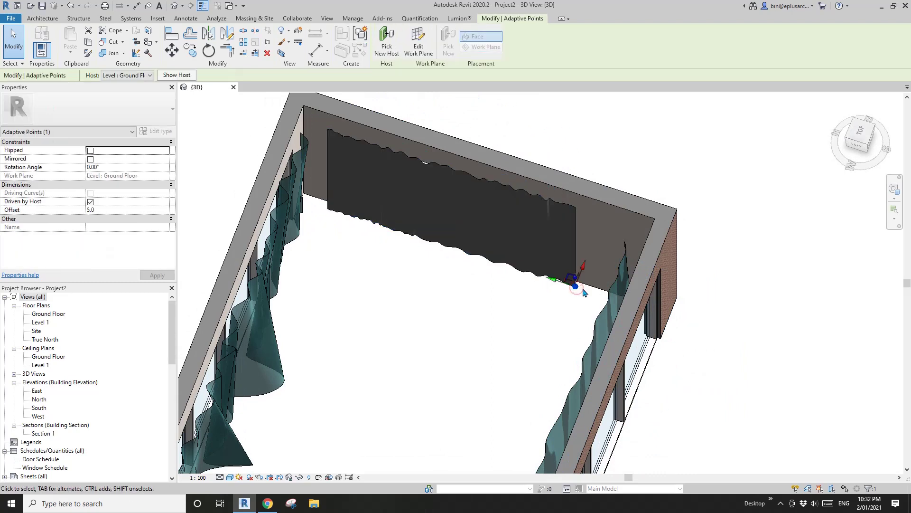
pyautogui.scroll(2, 573, 289)
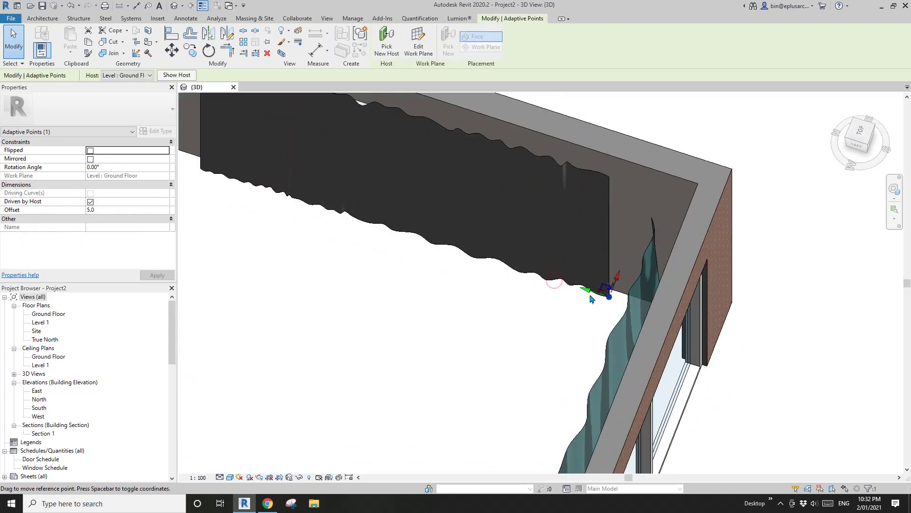
pyautogui.moveTo(545, 280); pyautogui.dragTo(508, 271)
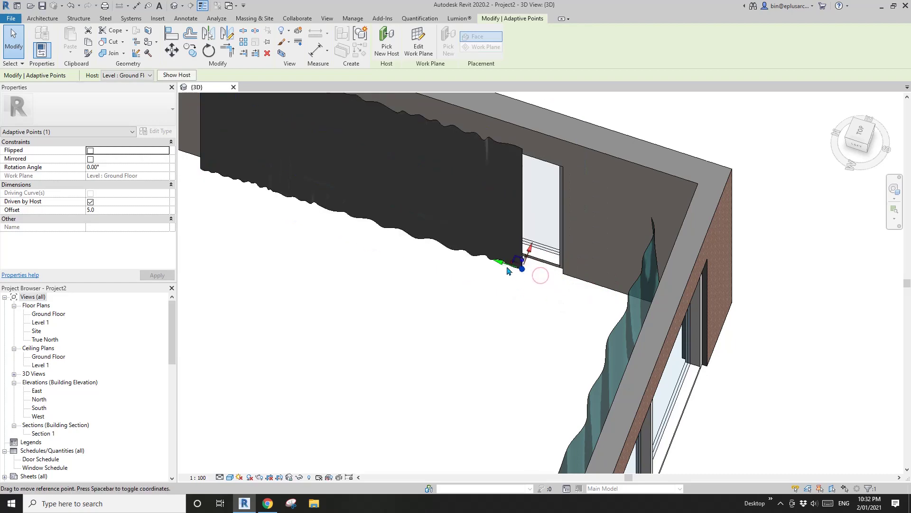
pyautogui.moveTo(568, 314); pyautogui.dragTo(574, 298)
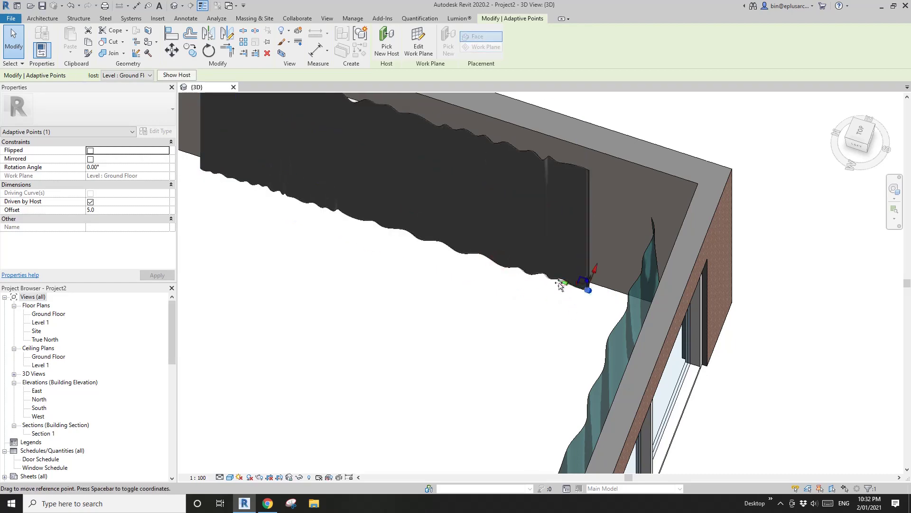
pyautogui.press('Escape')
# Assign the teal translucent curtain material to the short-wall curtain's mATERIAL parameter and inspect the room's curtains from outside.
pyautogui.scroll(-1, 466, 200)
pyautogui.click(467, 199)
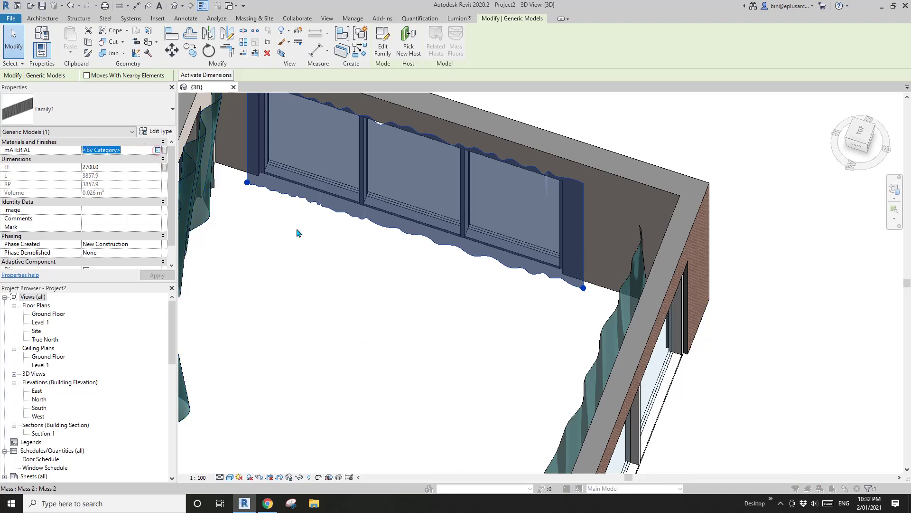
pyautogui.click(423, 339)
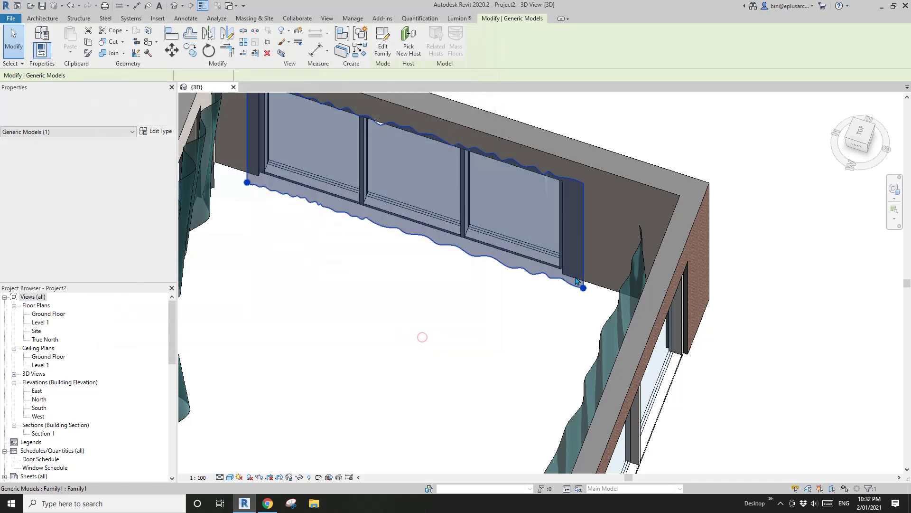
pyautogui.click(423, 338)
pyautogui.scroll(-2, 571, 269)
pyautogui.moveTo(571, 269)
pyautogui.keyDown('shift'); pyautogui.mouseDown(button='middle')
pyautogui.moveTo(582, 190)
pyautogui.moveTo(579, 261)
pyautogui.moveTo(588, 204)
pyautogui.moveTo(676, 228)
pyautogui.moveTo(797, 229)
pyautogui.moveTo(621, 275)
pyautogui.moveTo(350, 301)
pyautogui.moveTo(428, 350)
pyautogui.moveTo(494, 319)
pyautogui.moveTo(550, 326)
pyautogui.moveTo(649, 313)
pyautogui.moveTo(552, 202)
pyautogui.moveTo(570, 276)
pyautogui.mouseUp(button='middle'); pyautogui.keyUp('shift')
pyautogui.scroll(3, 698, 209)
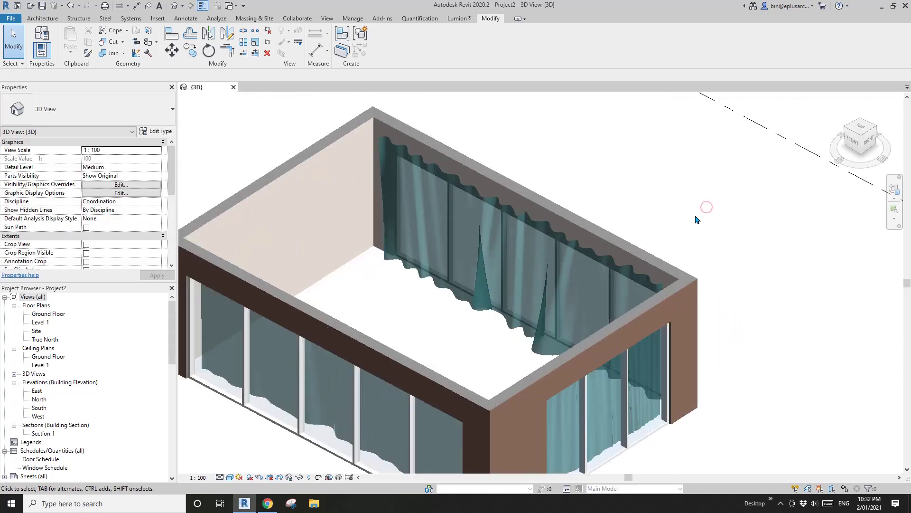